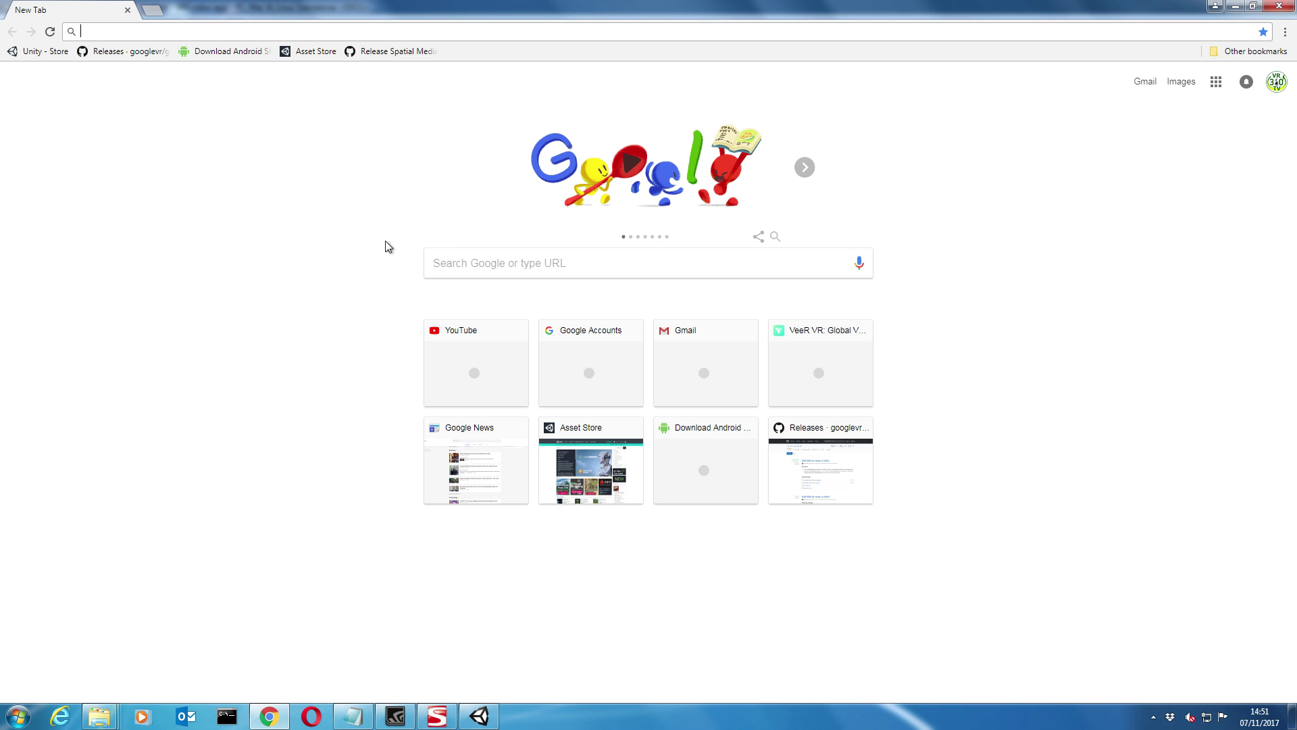
# Visit the Unity Store site, then go to the googlevr gvr-unity-sdk GitHub releases page
pyautogui.click(50, 54)
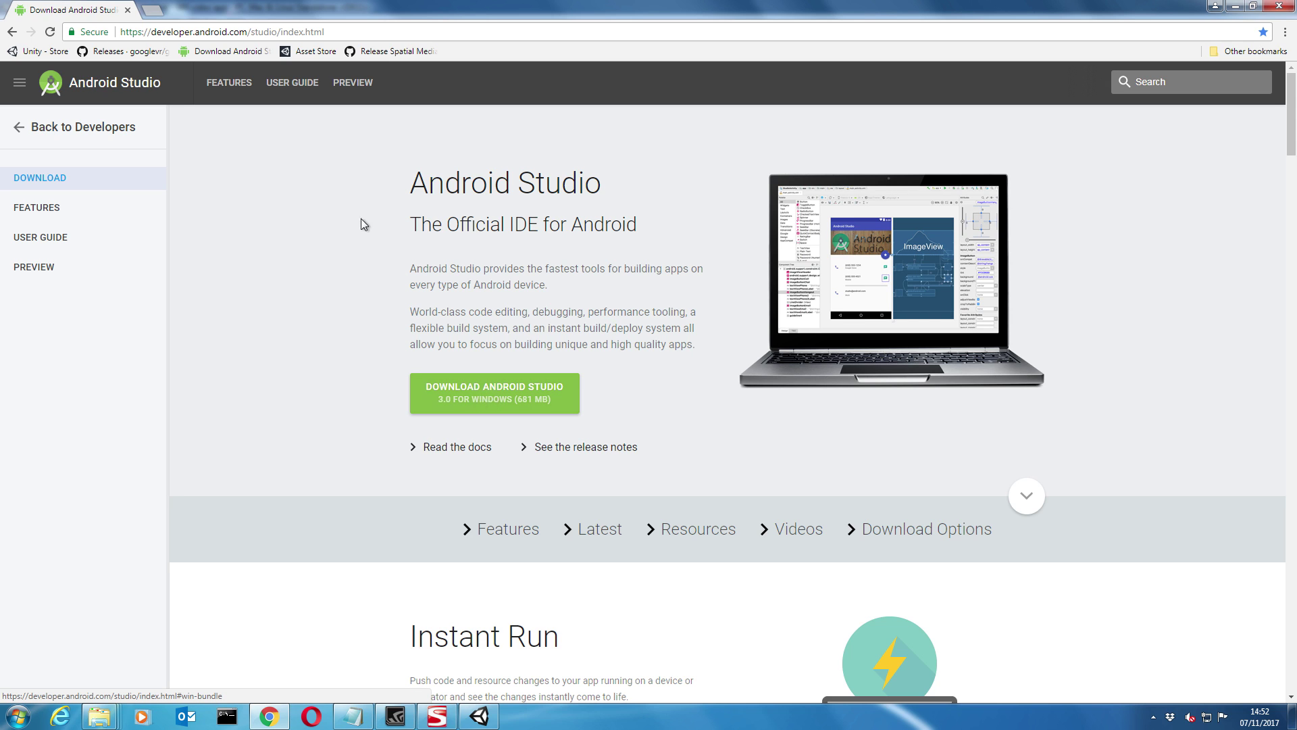
pyautogui.click(125, 52)
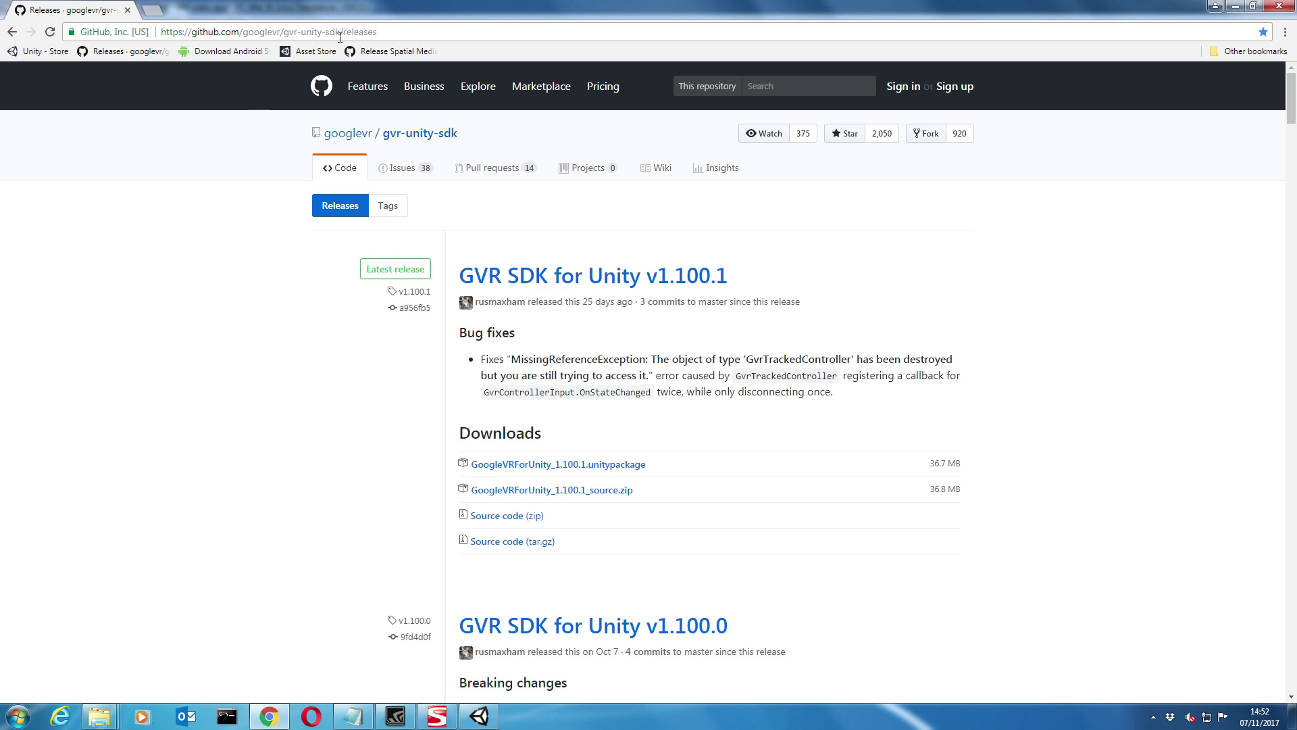
# Go to the Unity Asset Store home page from the bookmarks bar
pyautogui.click(320, 52)
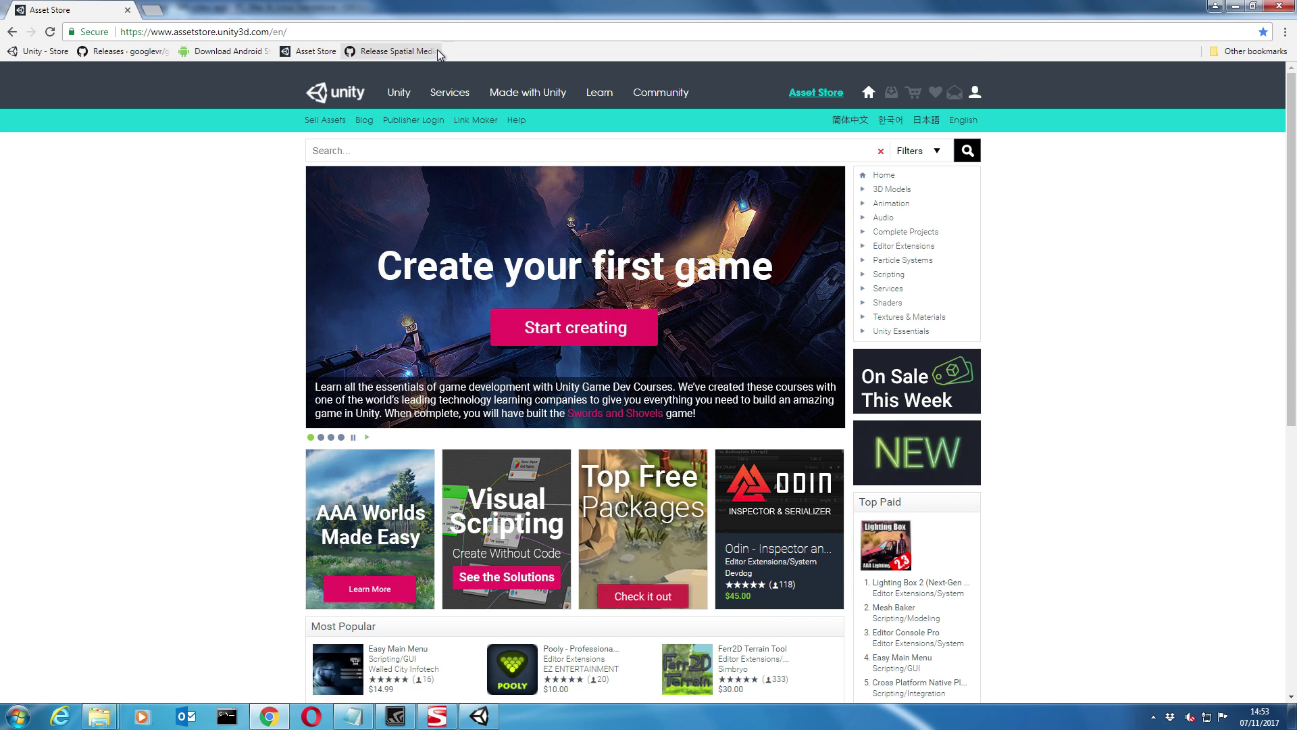
# Minimize Chrome to bring the '360 video app' Unity project into view
pyautogui.click(1235, 6)
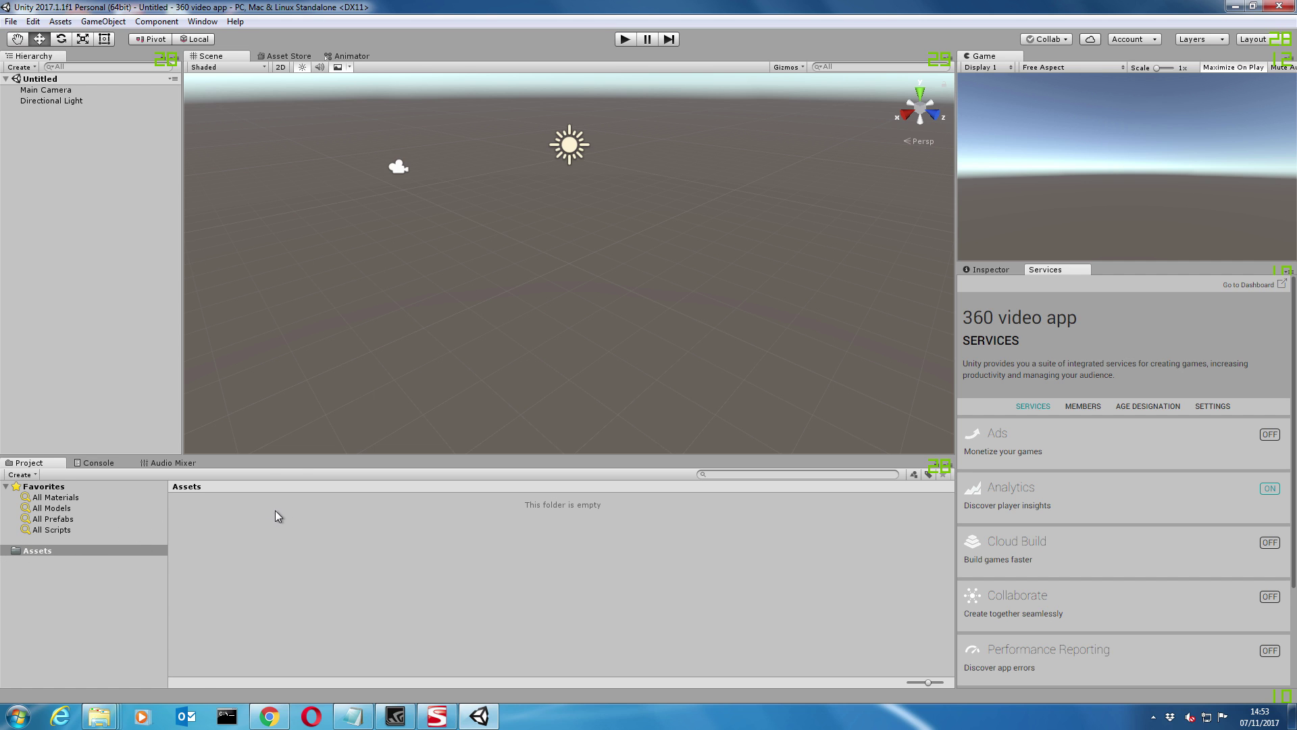
# Create two folders in Assets named 'images' and 'Video'
pyautogui.rightClick(244, 536)
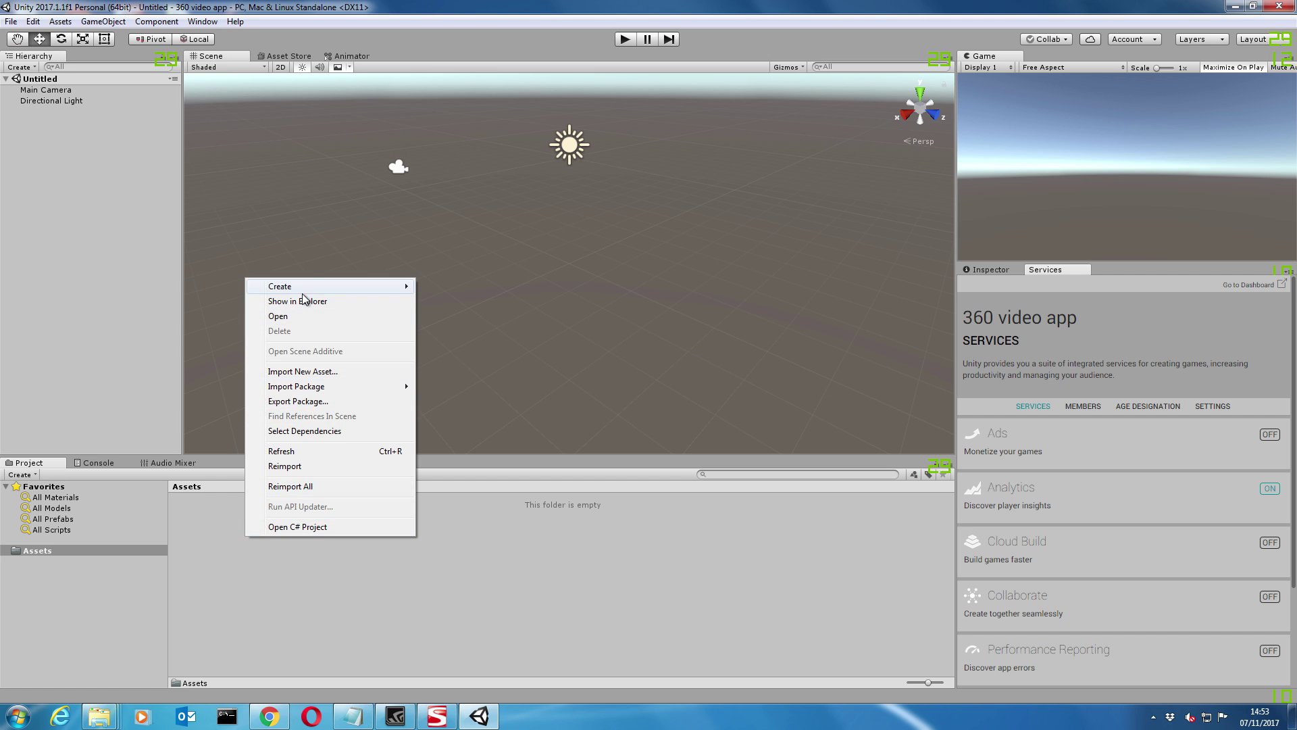
pyautogui.rightClick(275, 575)
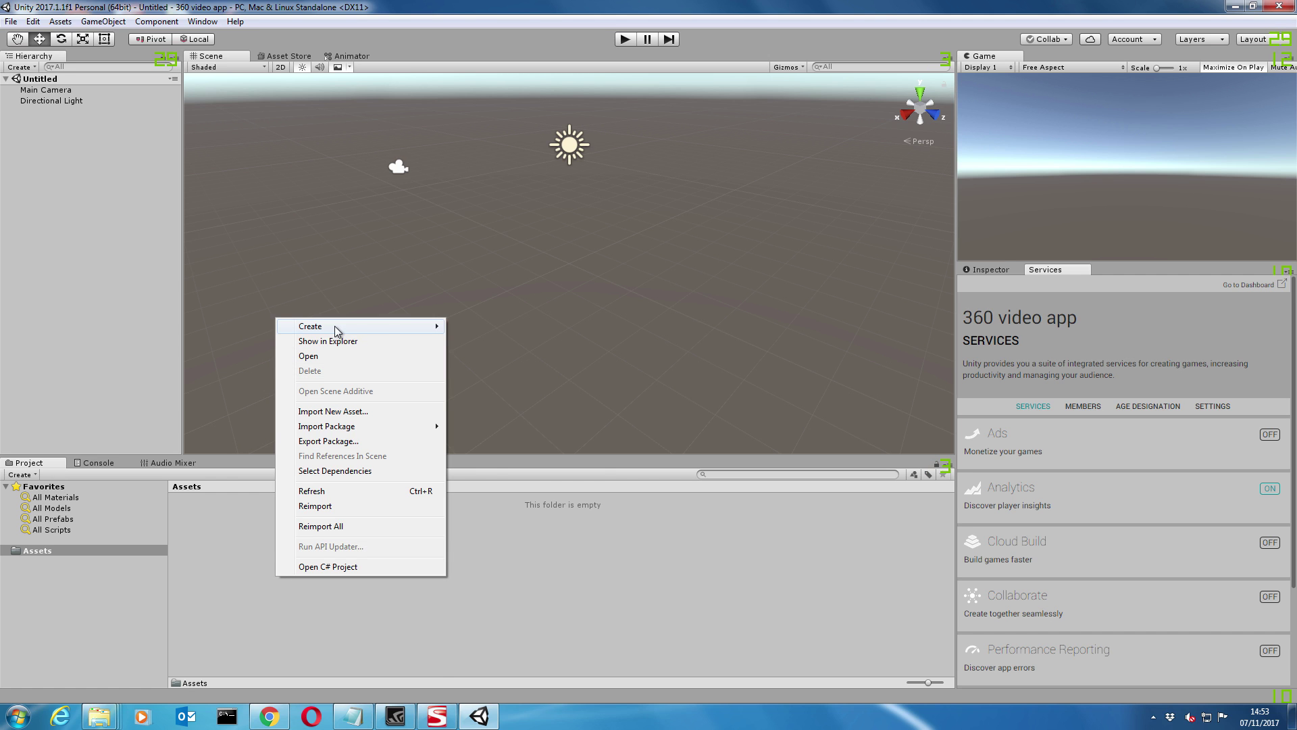
pyautogui.moveTo(336, 330)
pyautogui.click(494, 295)
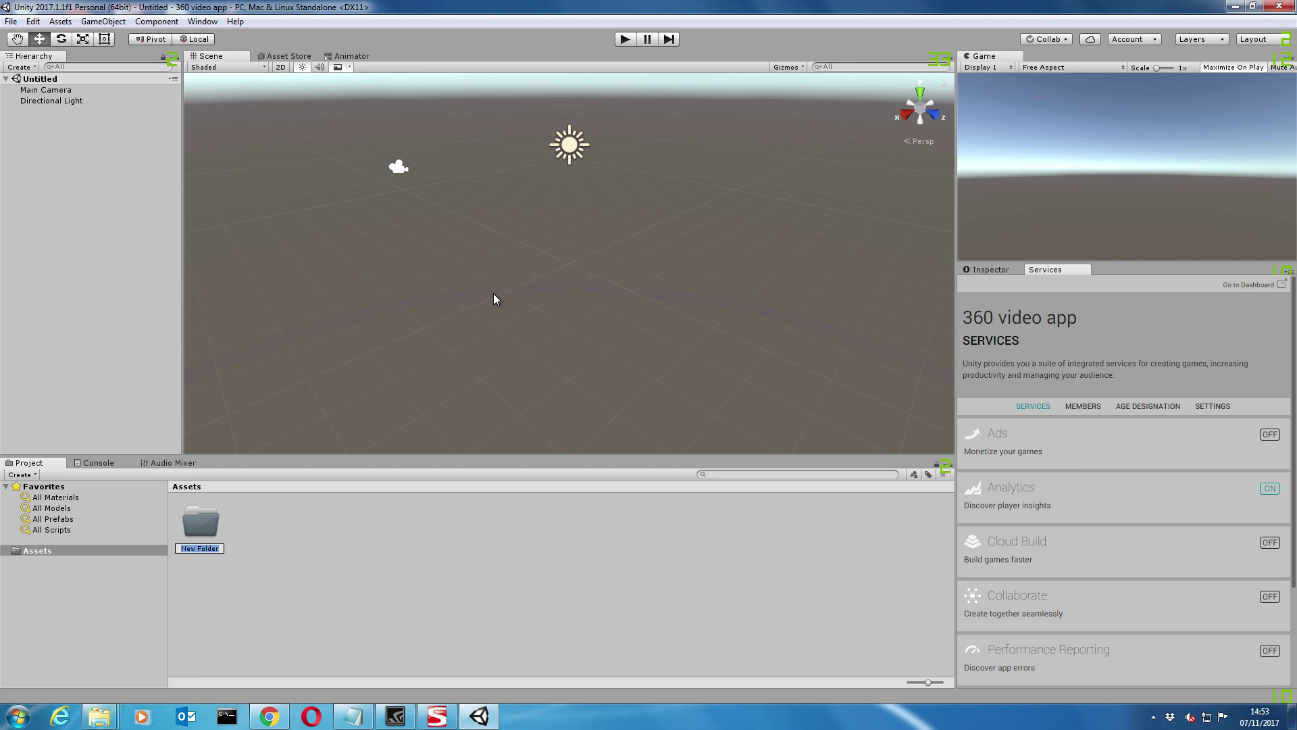
pyautogui.write('images')
pyautogui.press('Return')
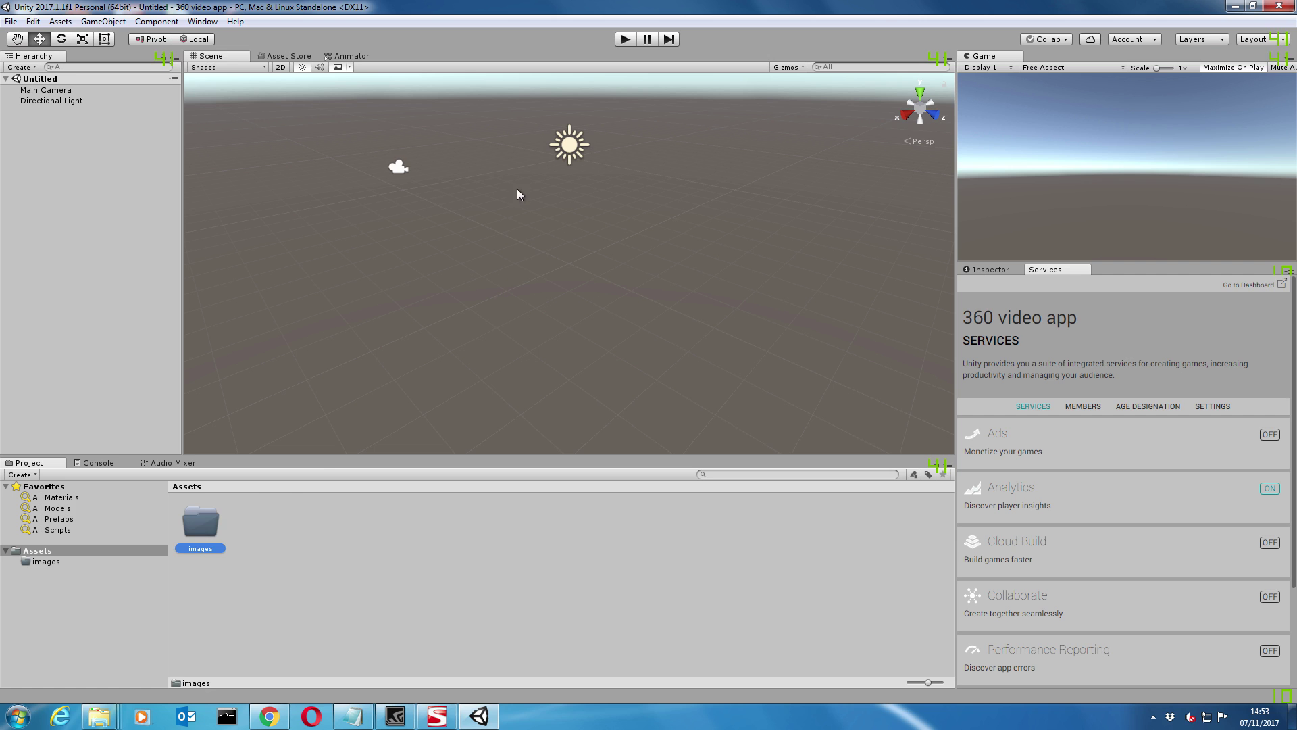
pyautogui.rightClick(293, 544)
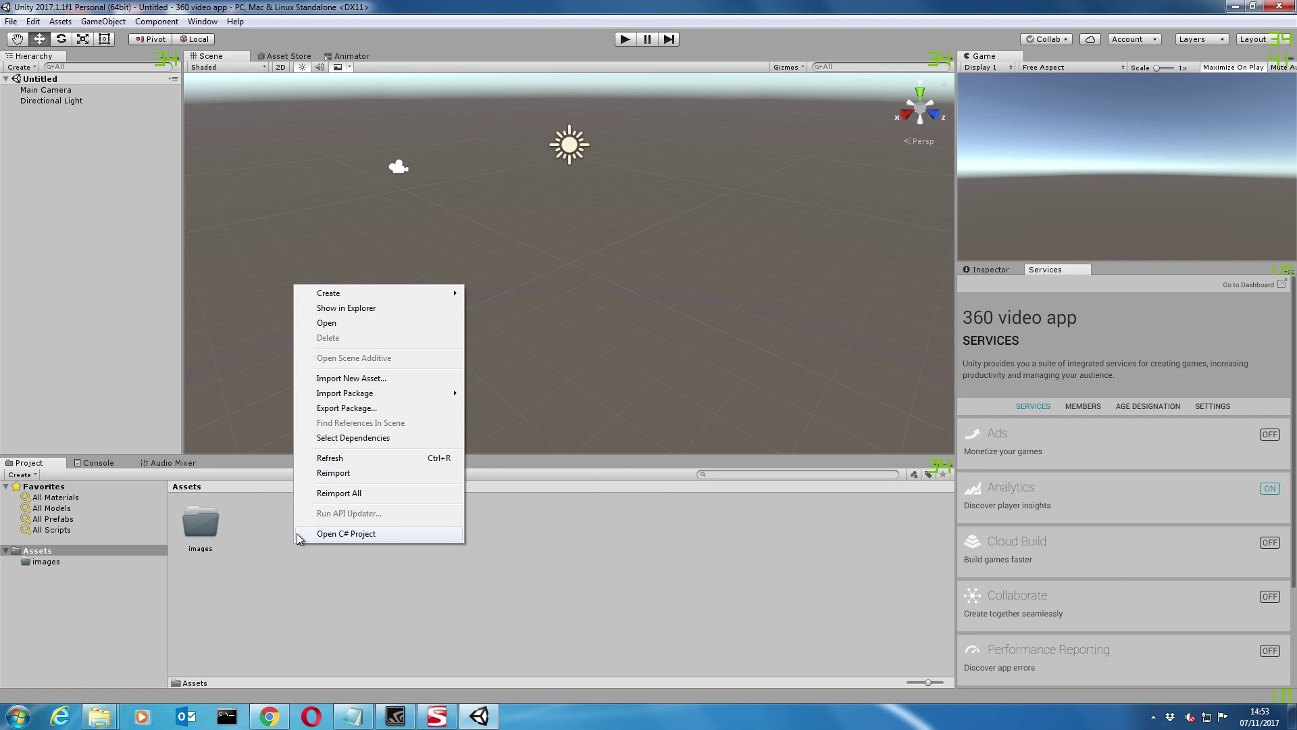
pyautogui.moveTo(343, 300)
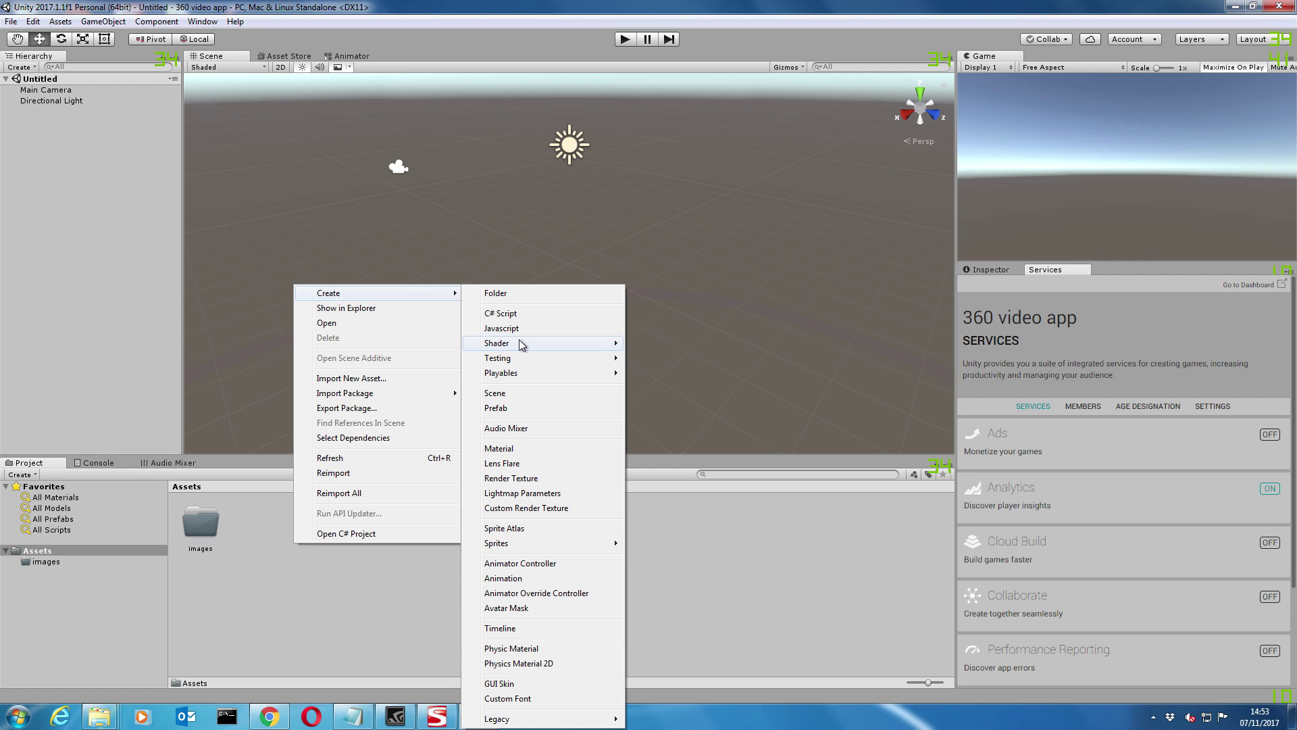
pyautogui.moveTo(520, 345)
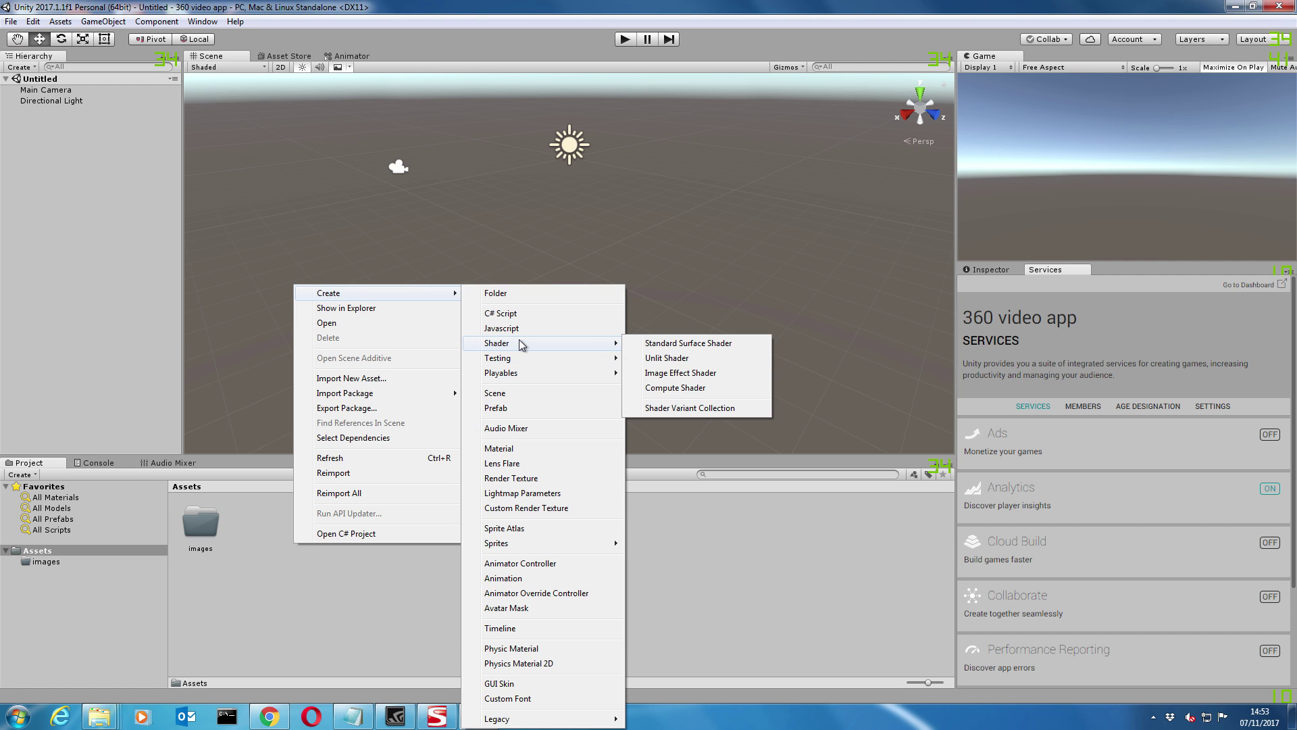
pyautogui.click(510, 297)
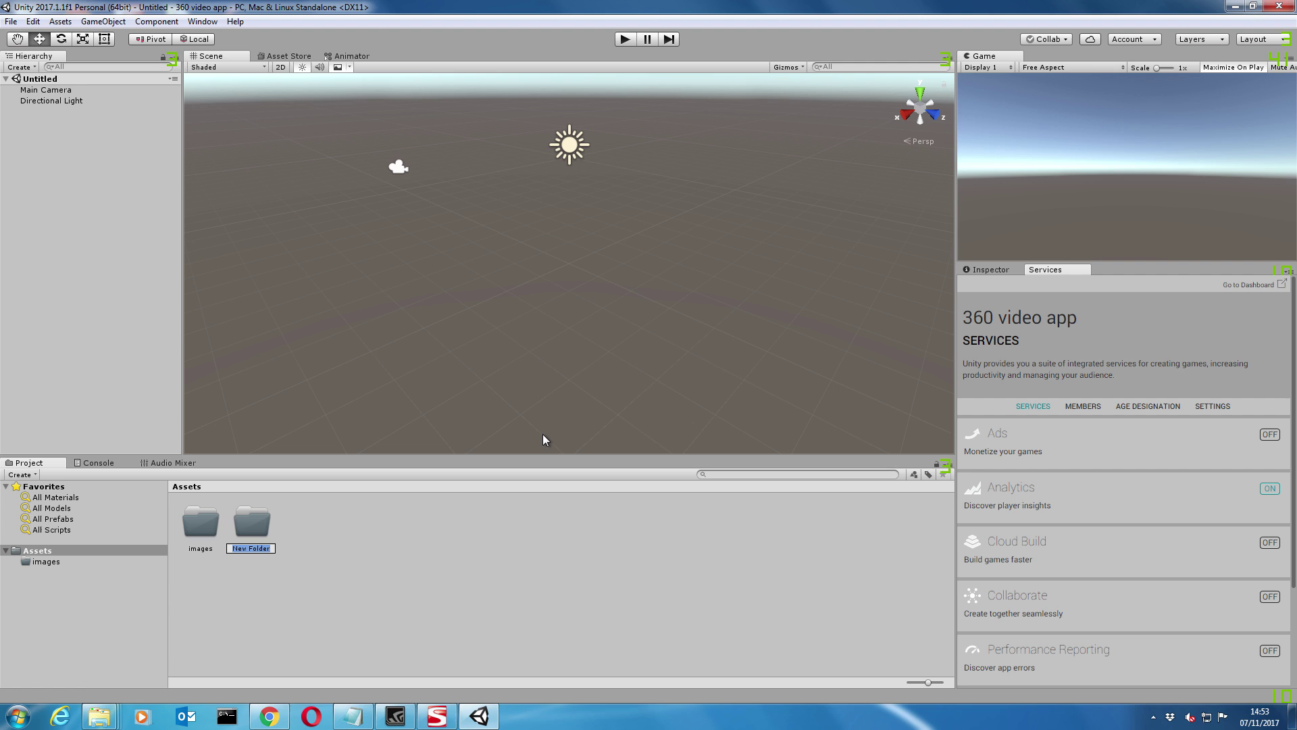
pyautogui.write('Video')
pyautogui.press('Return')
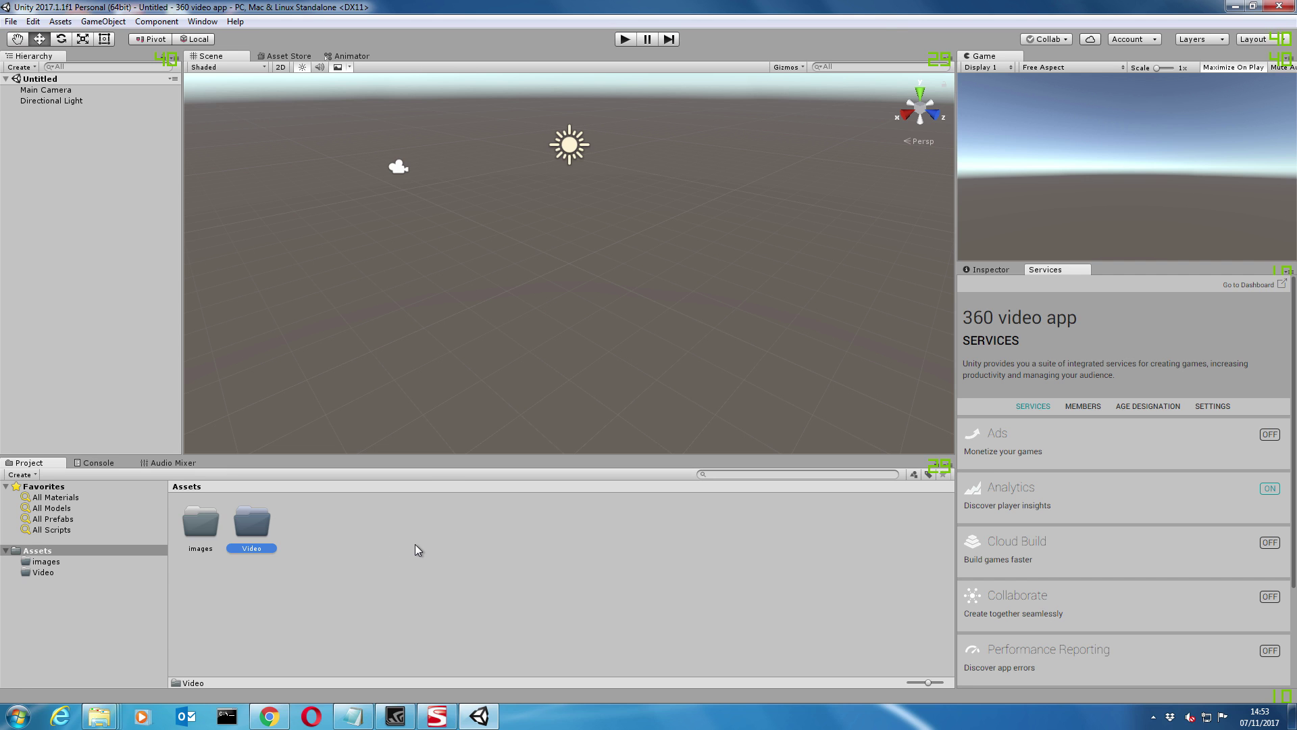
# Create two more Assets folders named 'Shaders' and 'Scripts'
pyautogui.click(396, 544)
pyautogui.rightClick(387, 545)
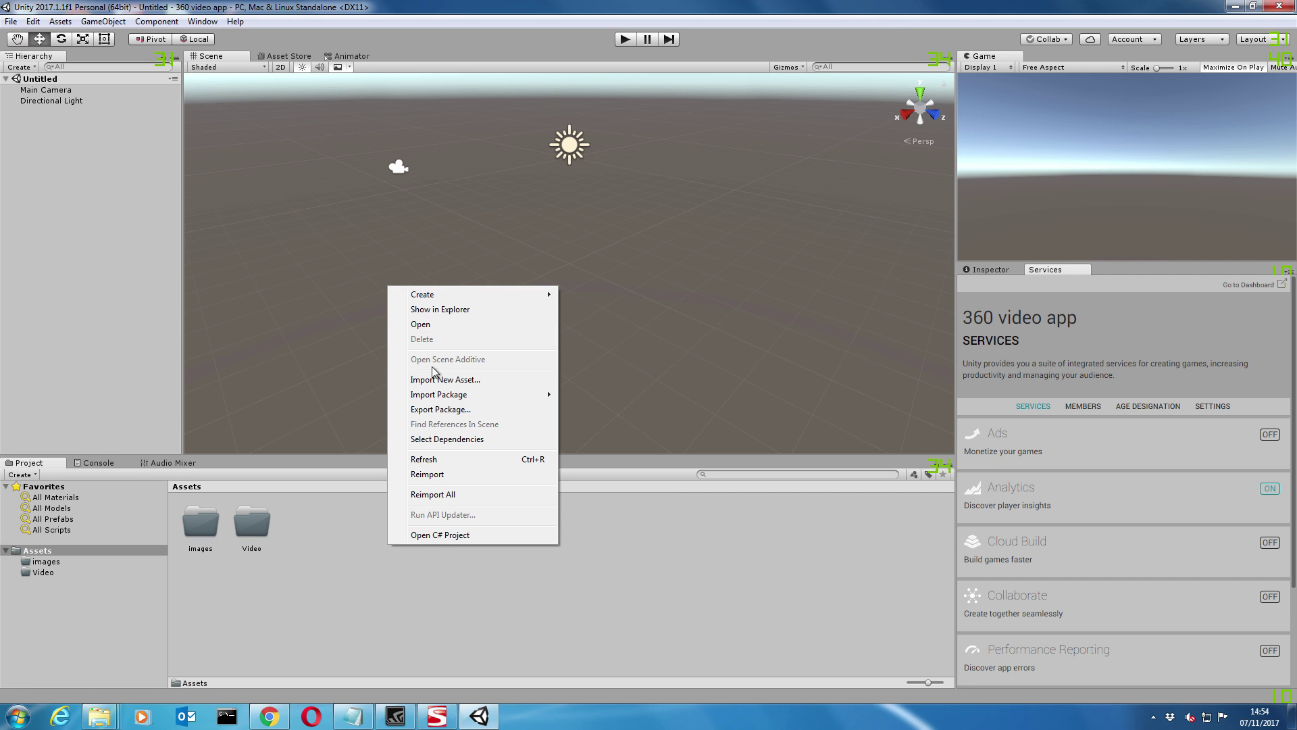
pyautogui.moveTo(455, 293)
pyautogui.click(635, 296)
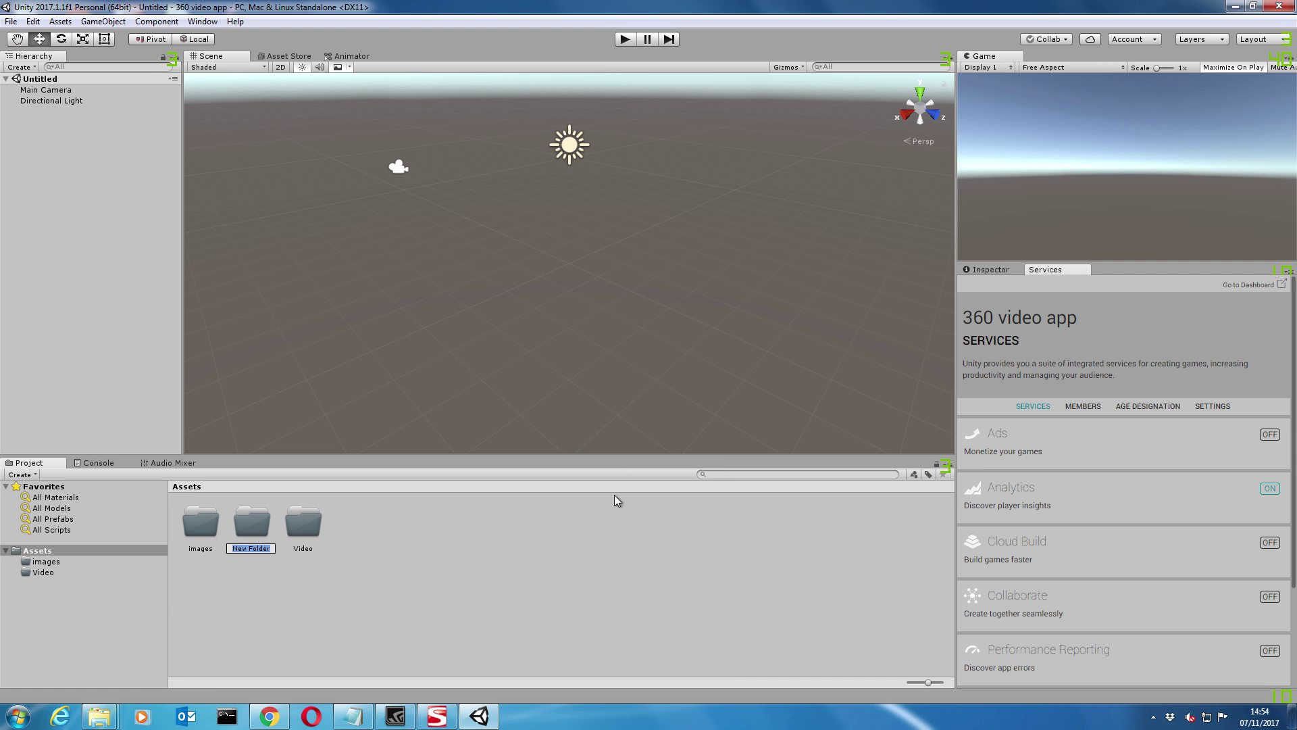
pyautogui.write('Shaders')
pyautogui.press('Return')
pyautogui.rightClick(493, 552)
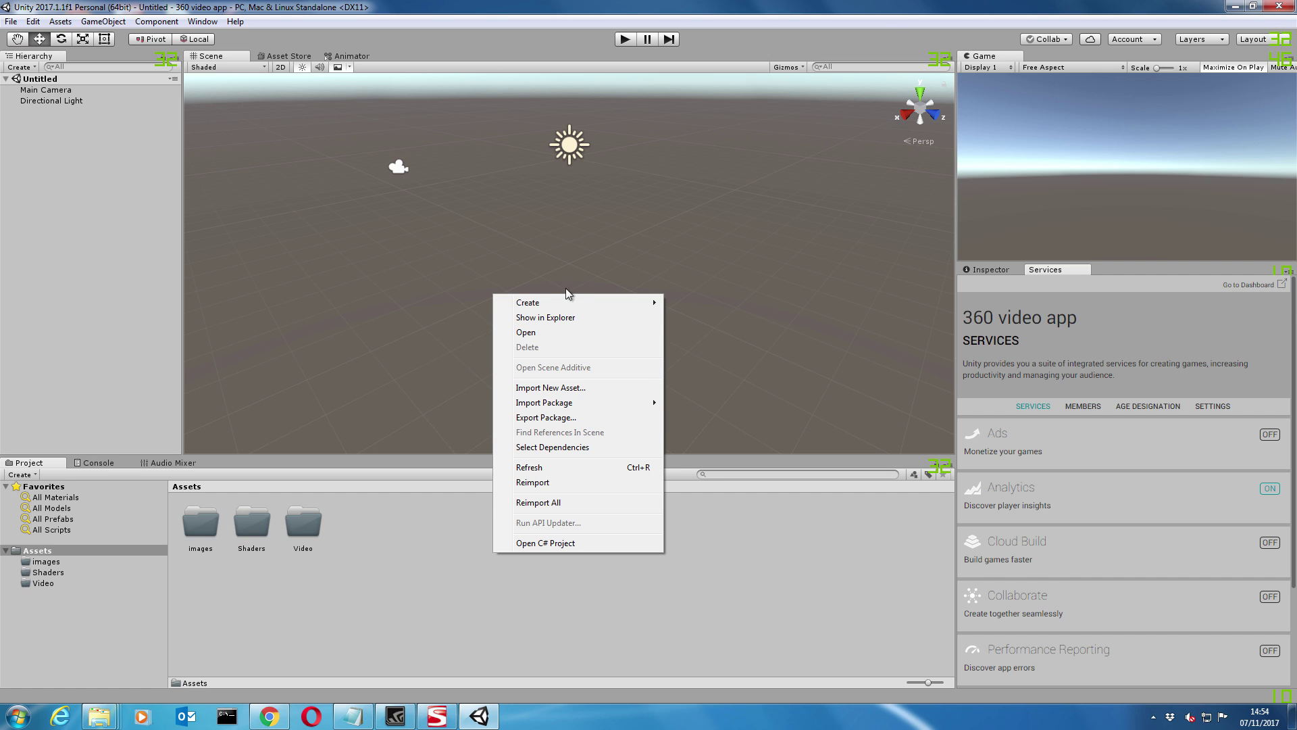
pyautogui.moveTo(564, 306)
pyautogui.click(695, 294)
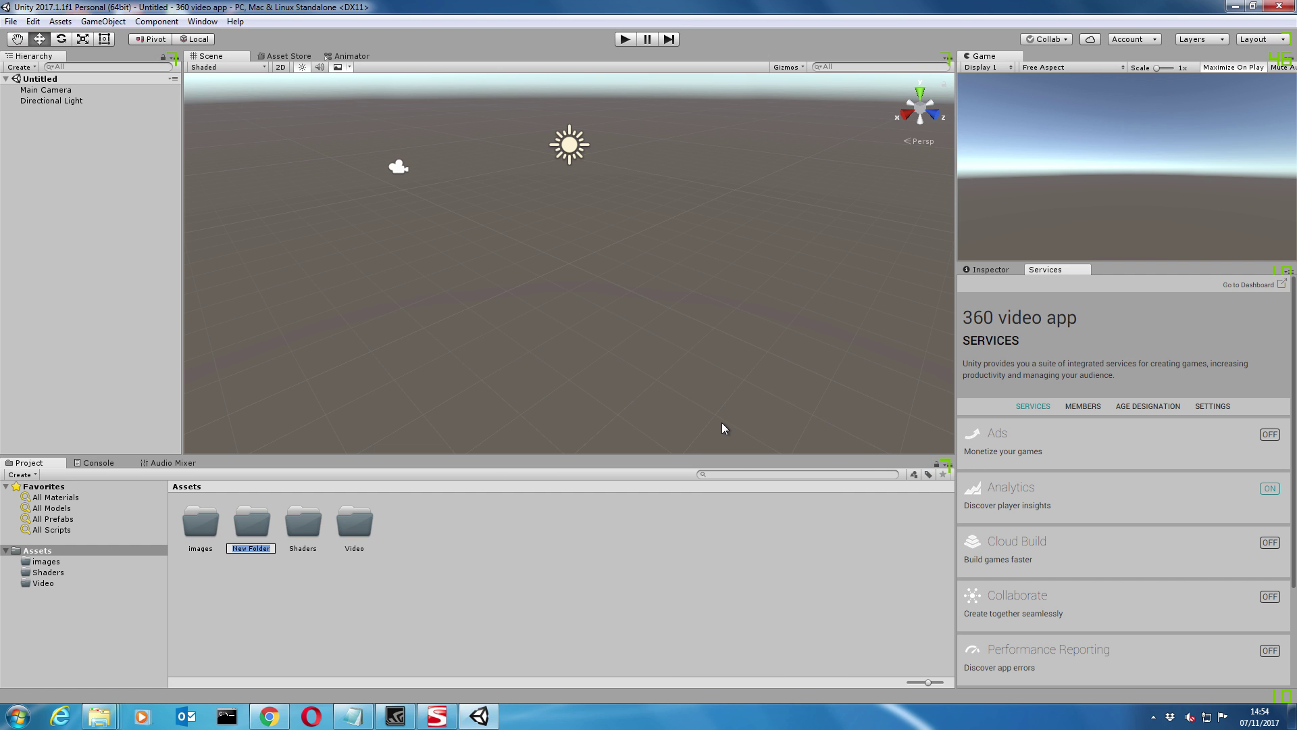
pyautogui.write('Scripts')
pyautogui.press('Return')
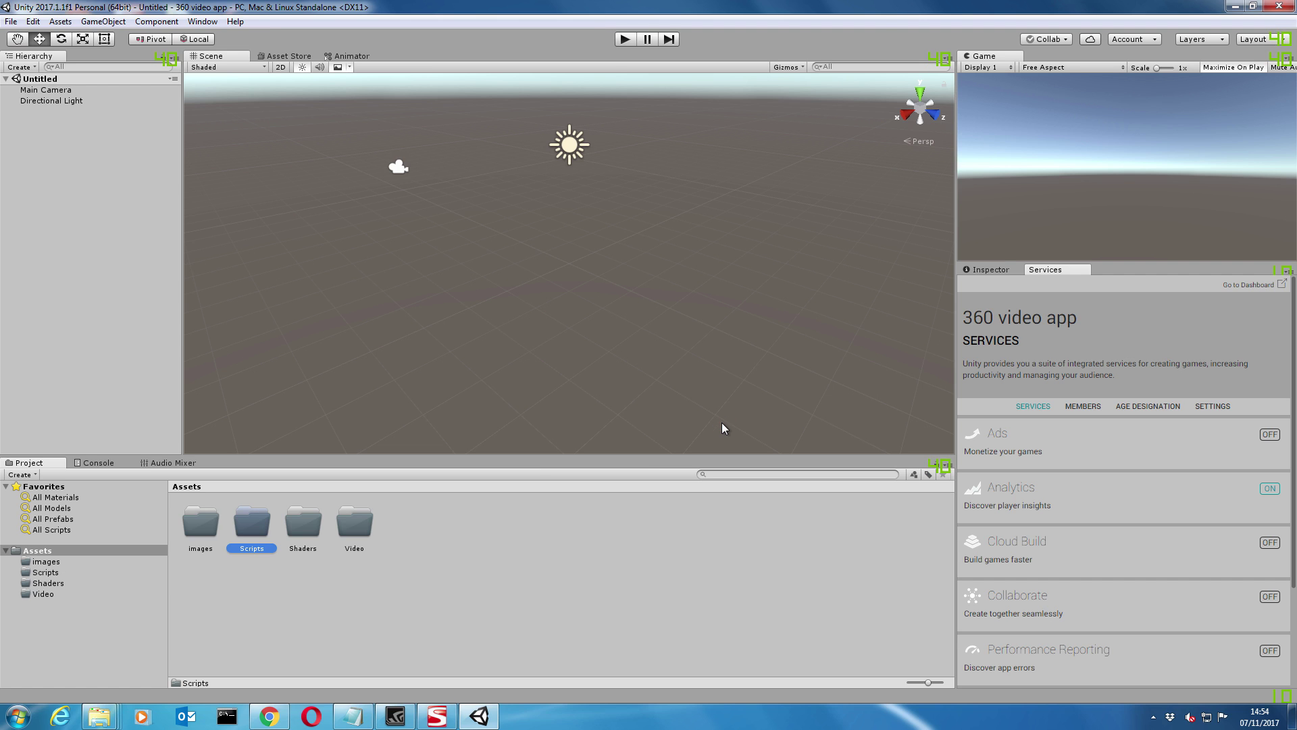
pyautogui.click(514, 566)
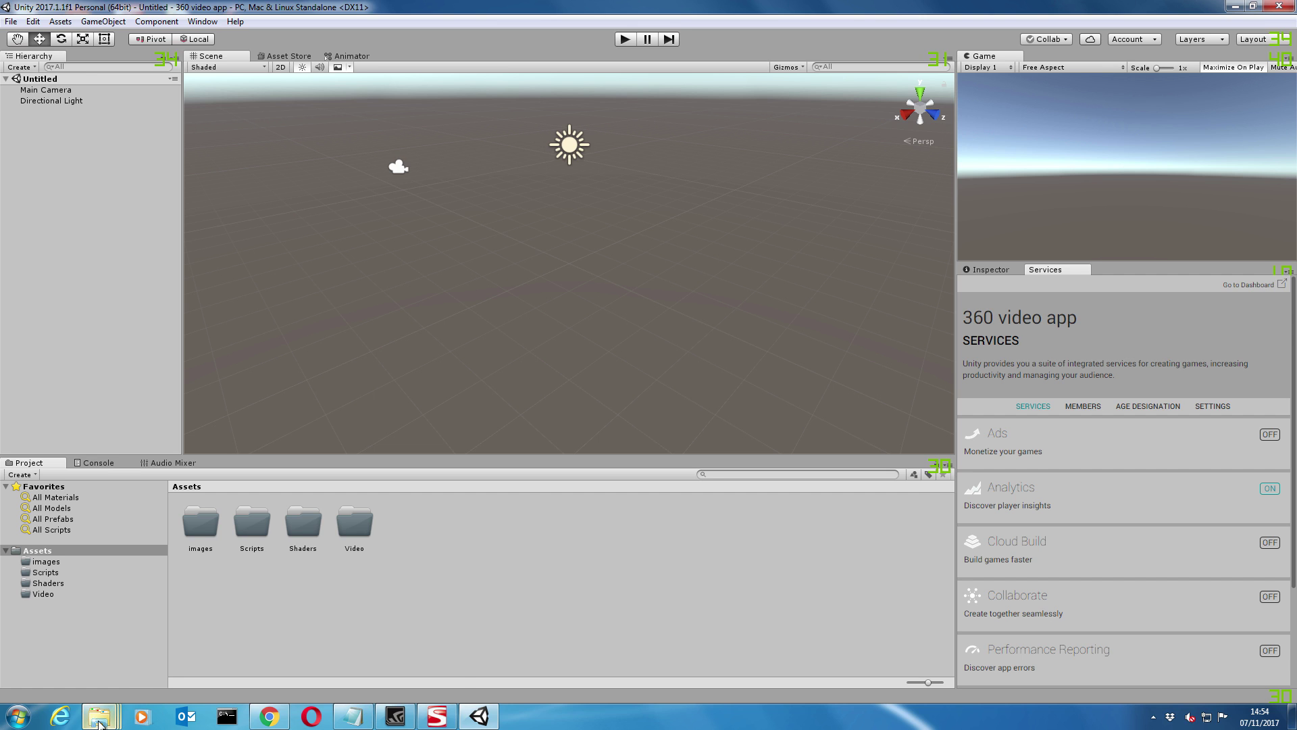
# Import all files of the GoogleVRForUnity_1.70.0 package from the cardboard SDK folder
pyautogui.moveTo(98, 715)
pyautogui.click(187, 652)
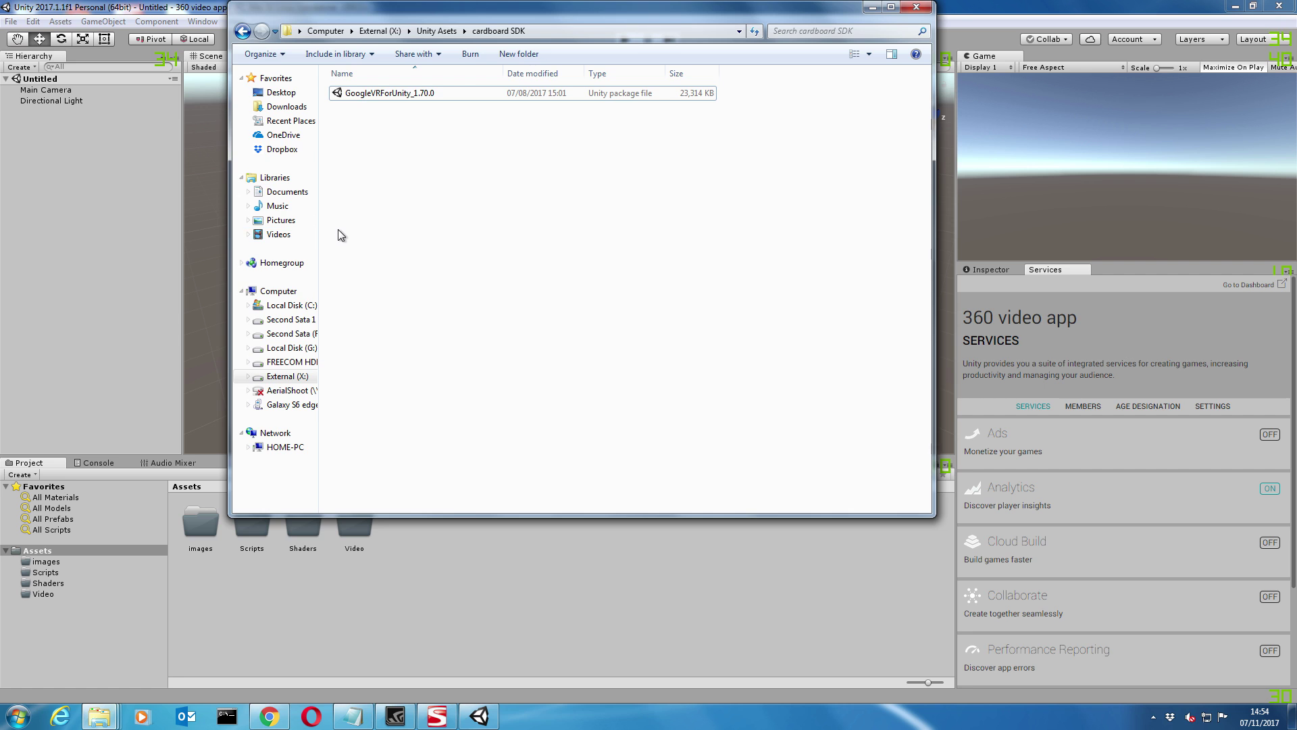
pyautogui.doubleClick(406, 95)
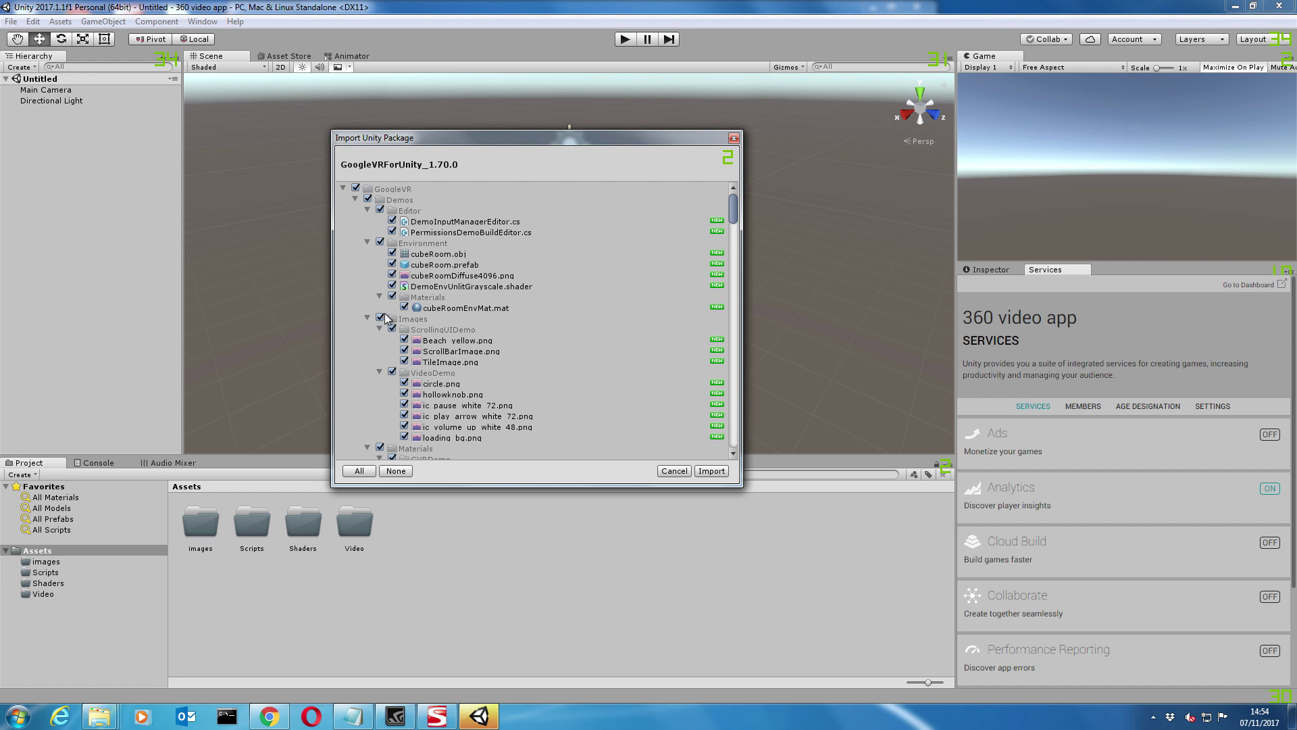
pyautogui.click(710, 470)
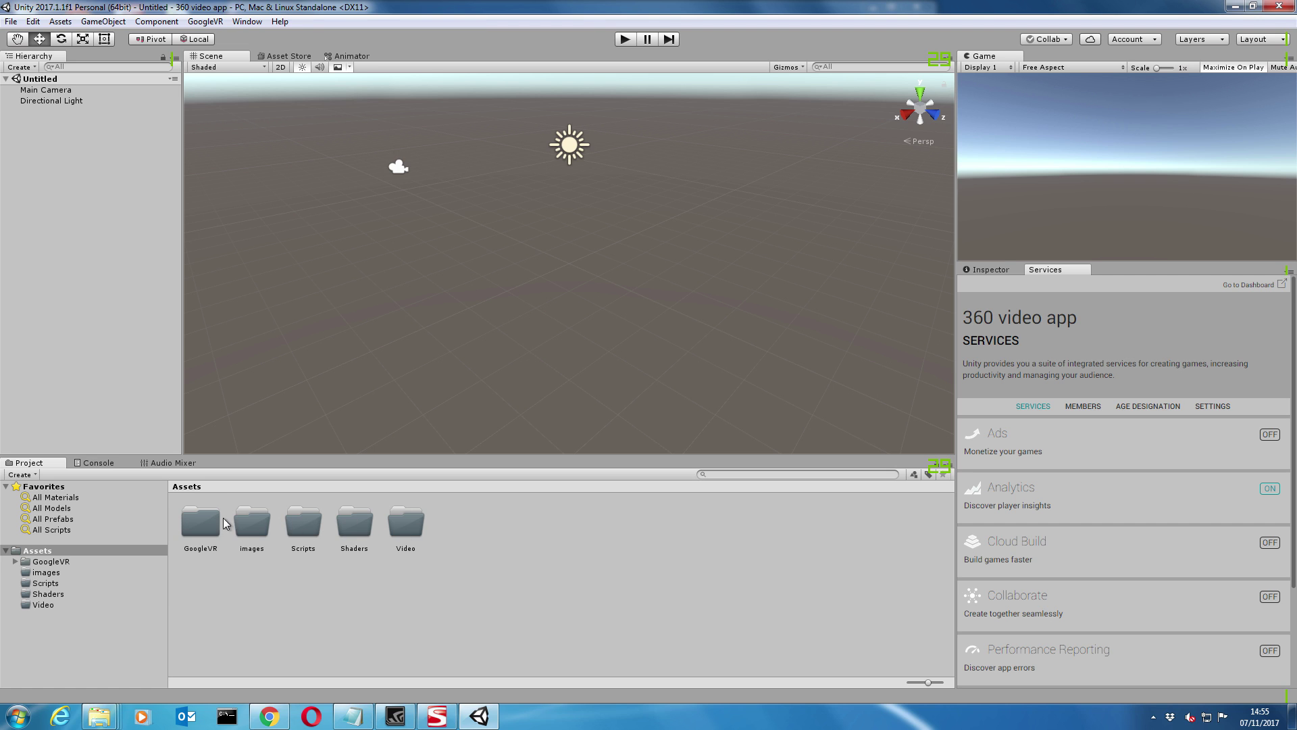
# Drag the four tutorial files, starting with 360_0024_injected, from Explorer into Assets
pyautogui.moveTo(98, 720)
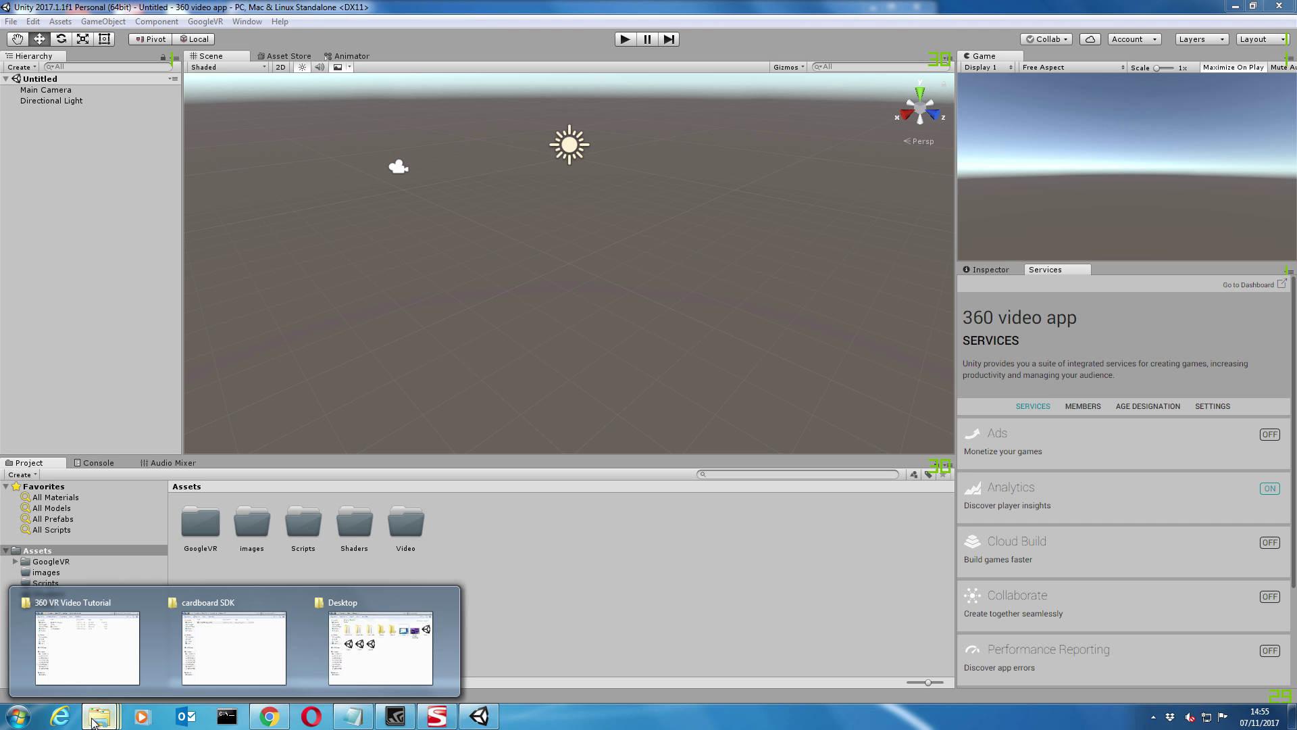
pyautogui.click(98, 652)
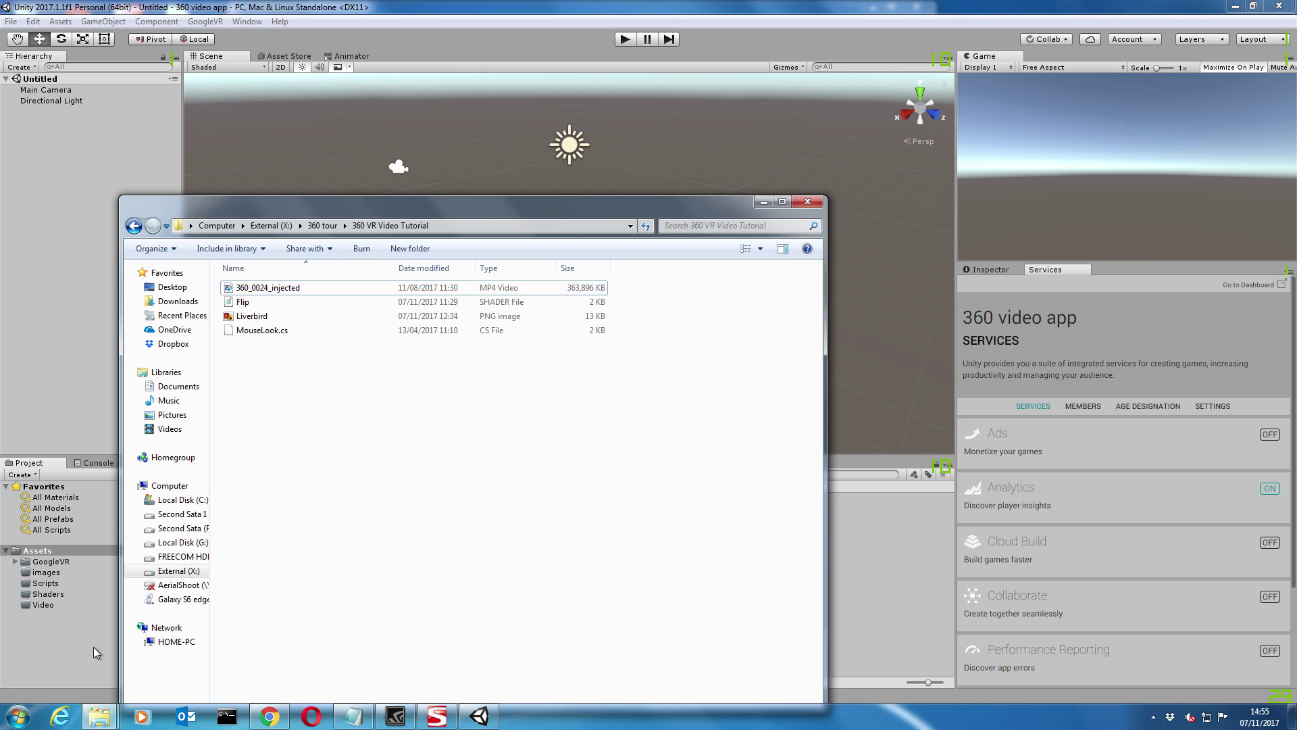
pyautogui.moveTo(301, 210); pyautogui.dragTo(648, 205)
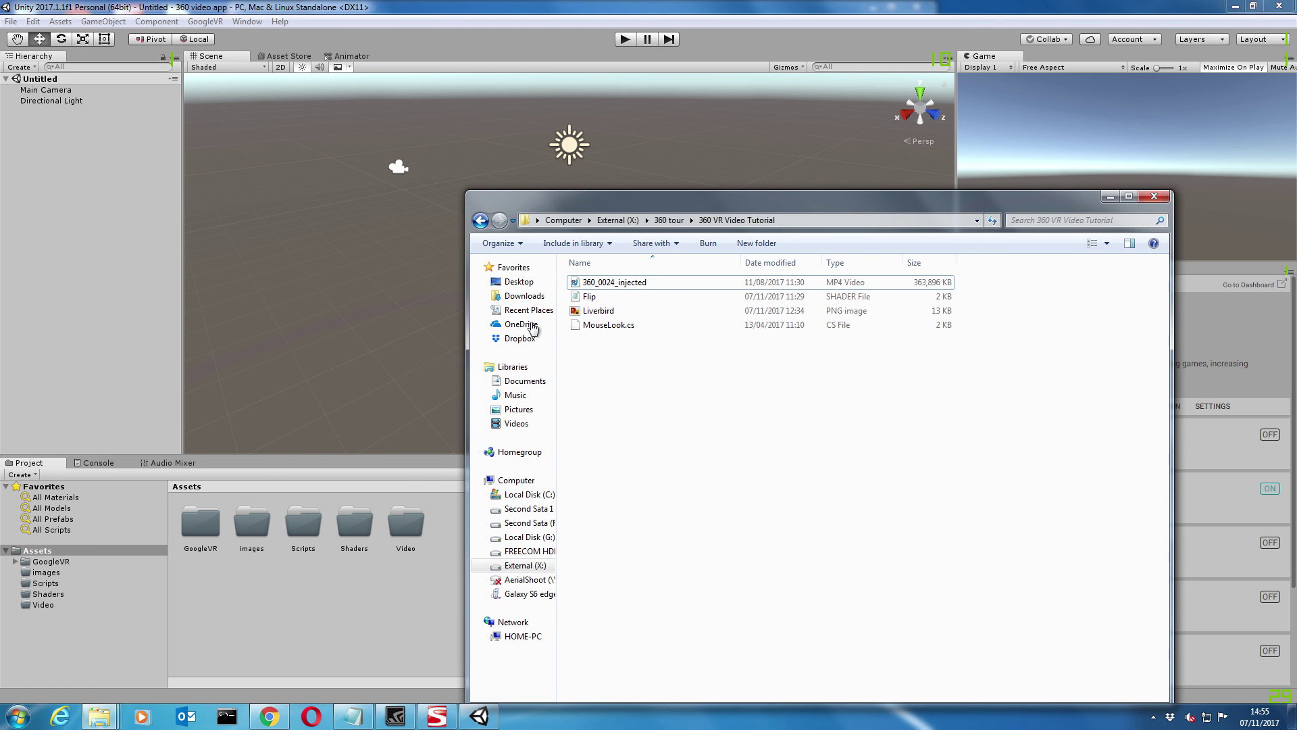
pyautogui.click(611, 286)
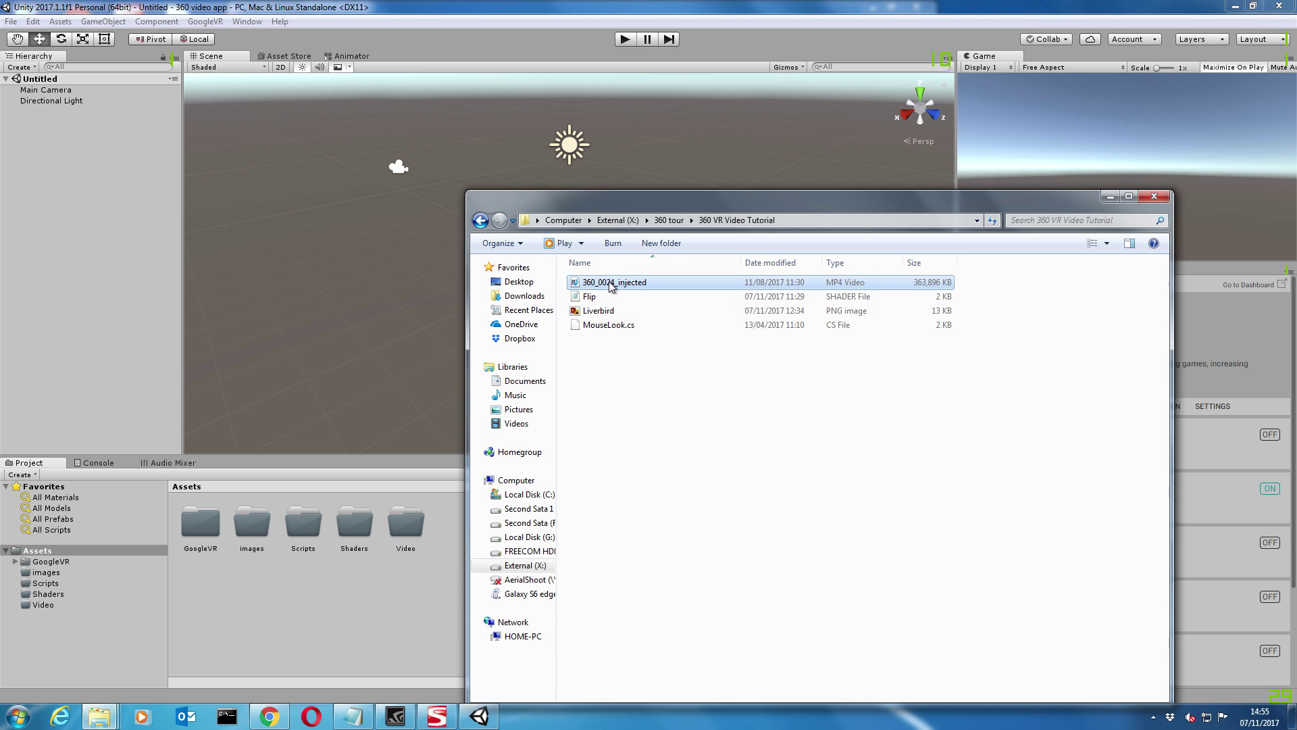
pyautogui.hotkey('shift', 'Down')
pyautogui.hotkey('shift', 'Down')
pyautogui.hotkey('shift', 'Down')
pyautogui.moveTo(611, 286); pyautogui.dragTo(354, 590)
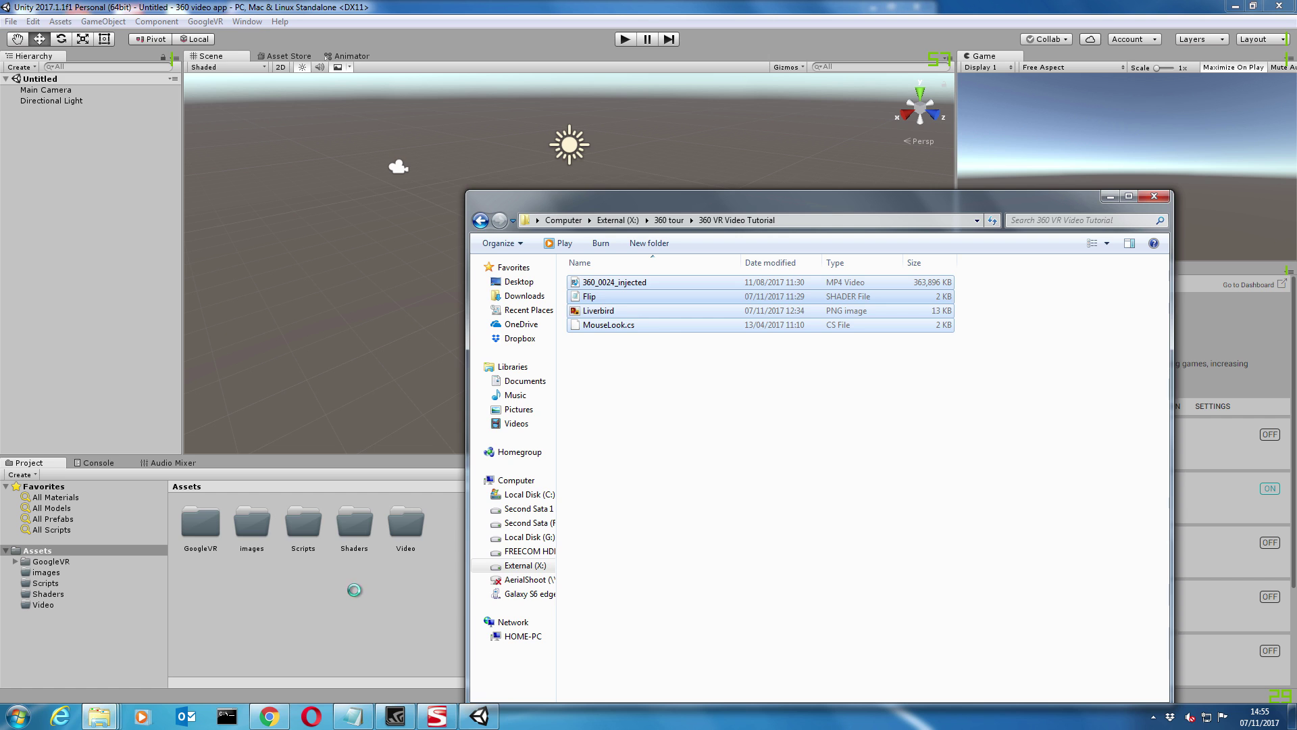
# Move the 360 video into Video, Liverbird into images, and MouseLook into Scripts
pyautogui.click(396, 620)
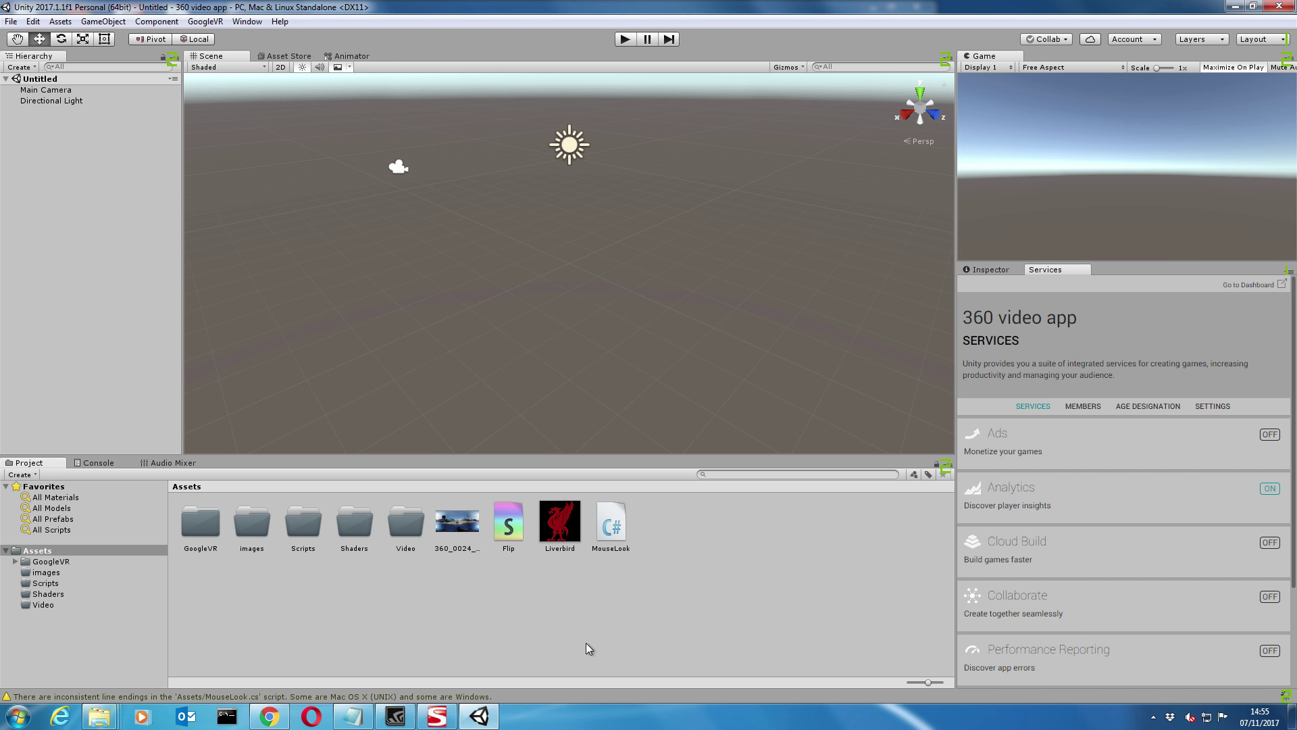
pyautogui.click(466, 528)
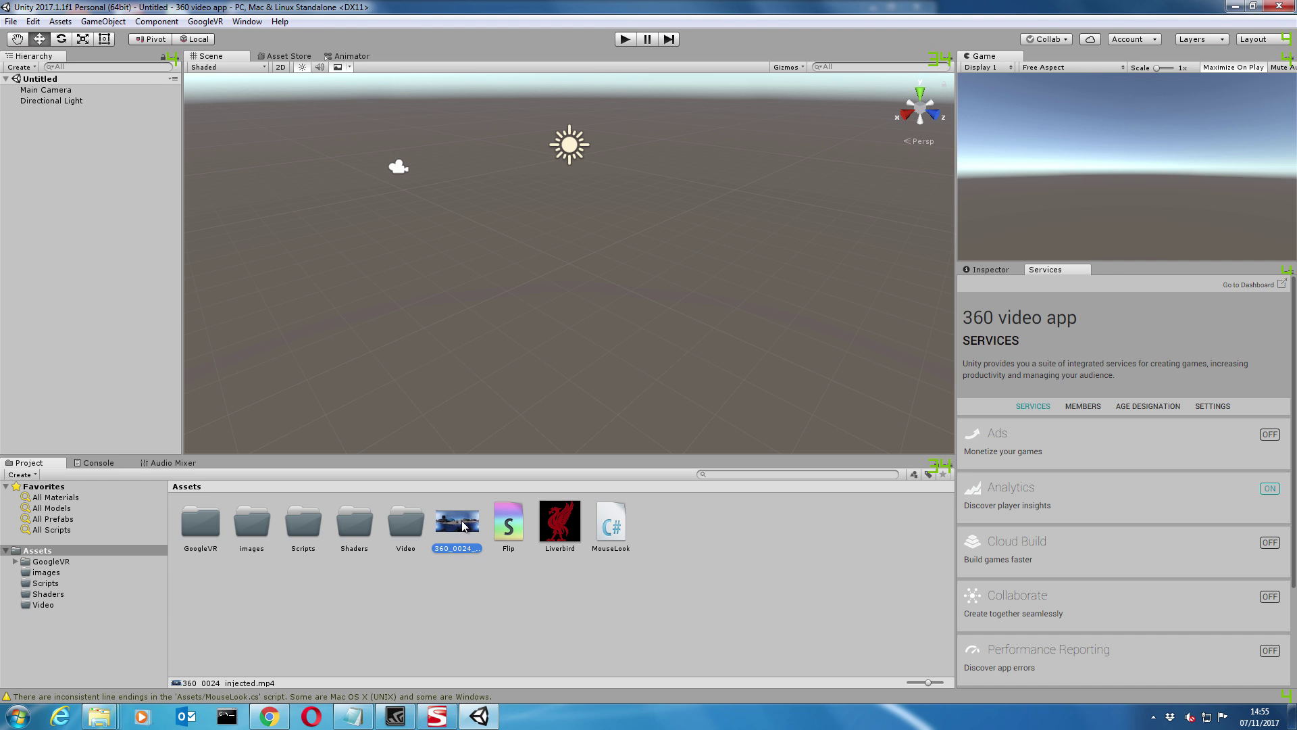
pyautogui.moveTo(462, 527); pyautogui.dragTo(365, 535)
pyautogui.moveTo(462, 524); pyautogui.dragTo(269, 530)
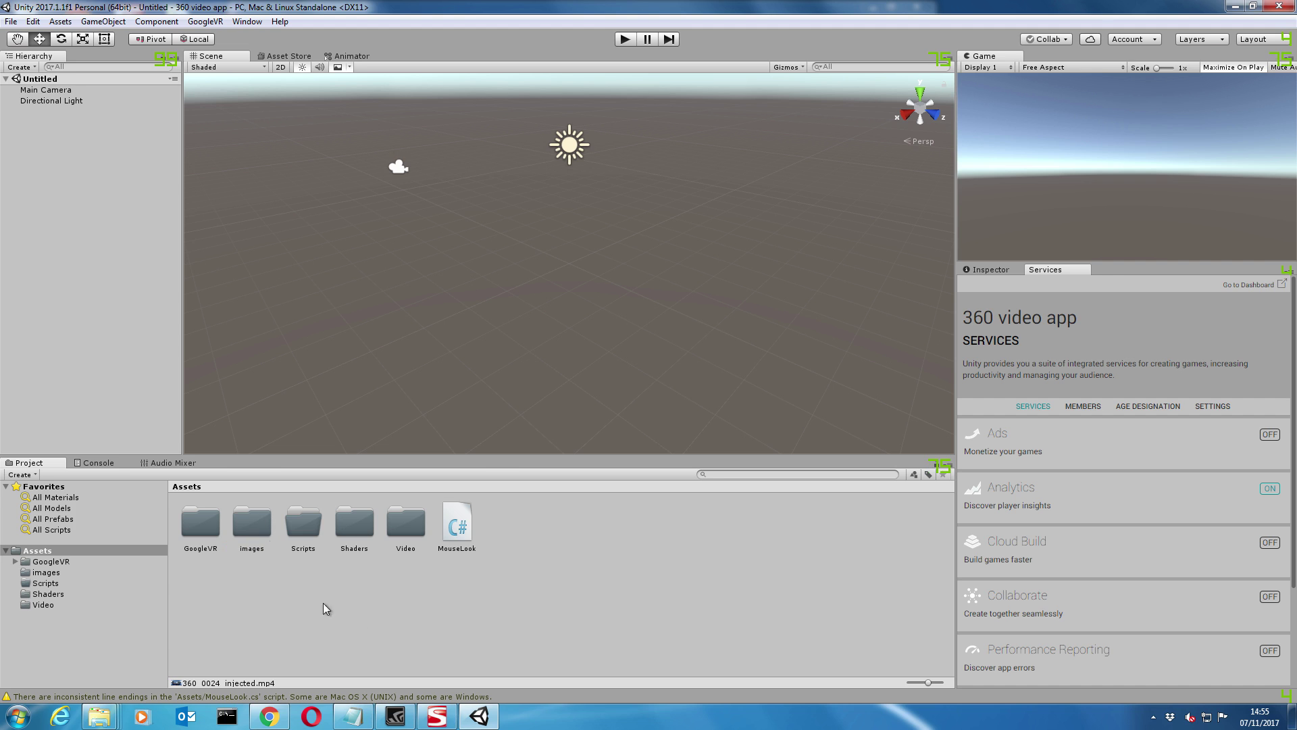
pyautogui.moveTo(458, 535); pyautogui.dragTo(305, 529)
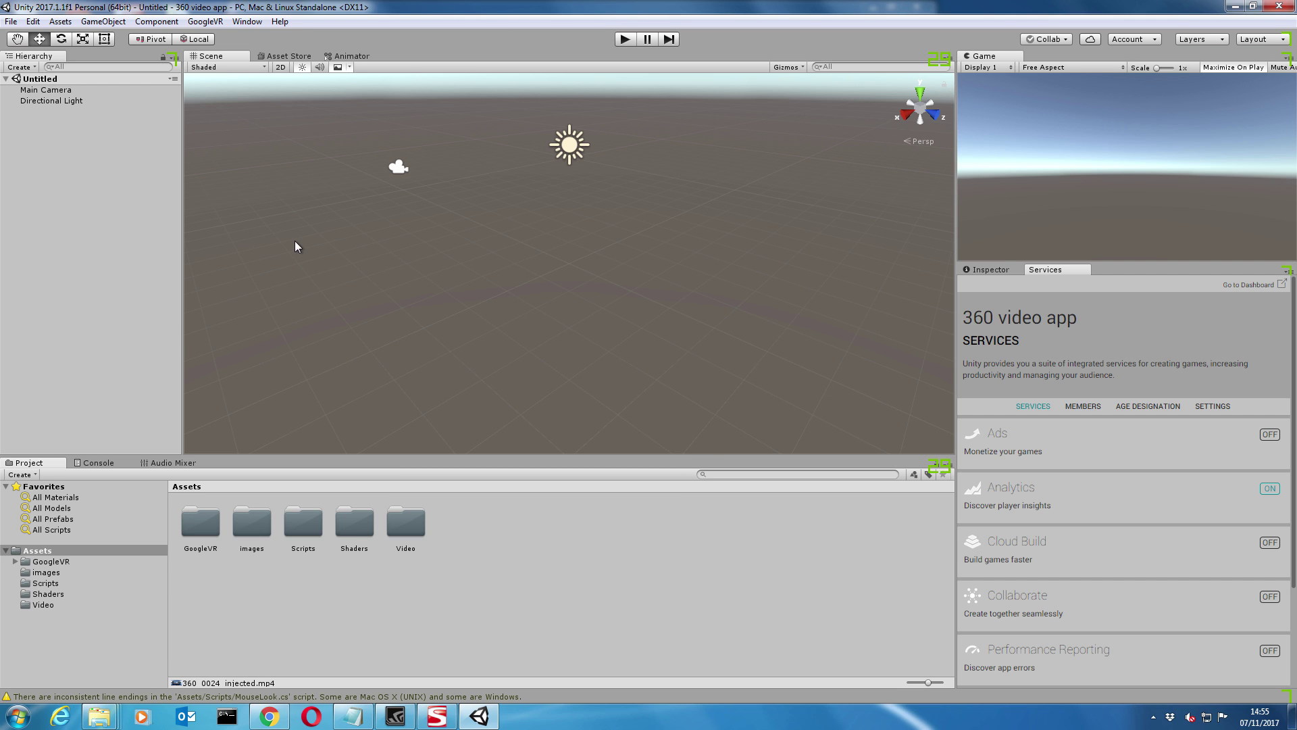
# Delete the Directional Light and set the Main Camera's Z position to 0
pyautogui.click(52, 100)
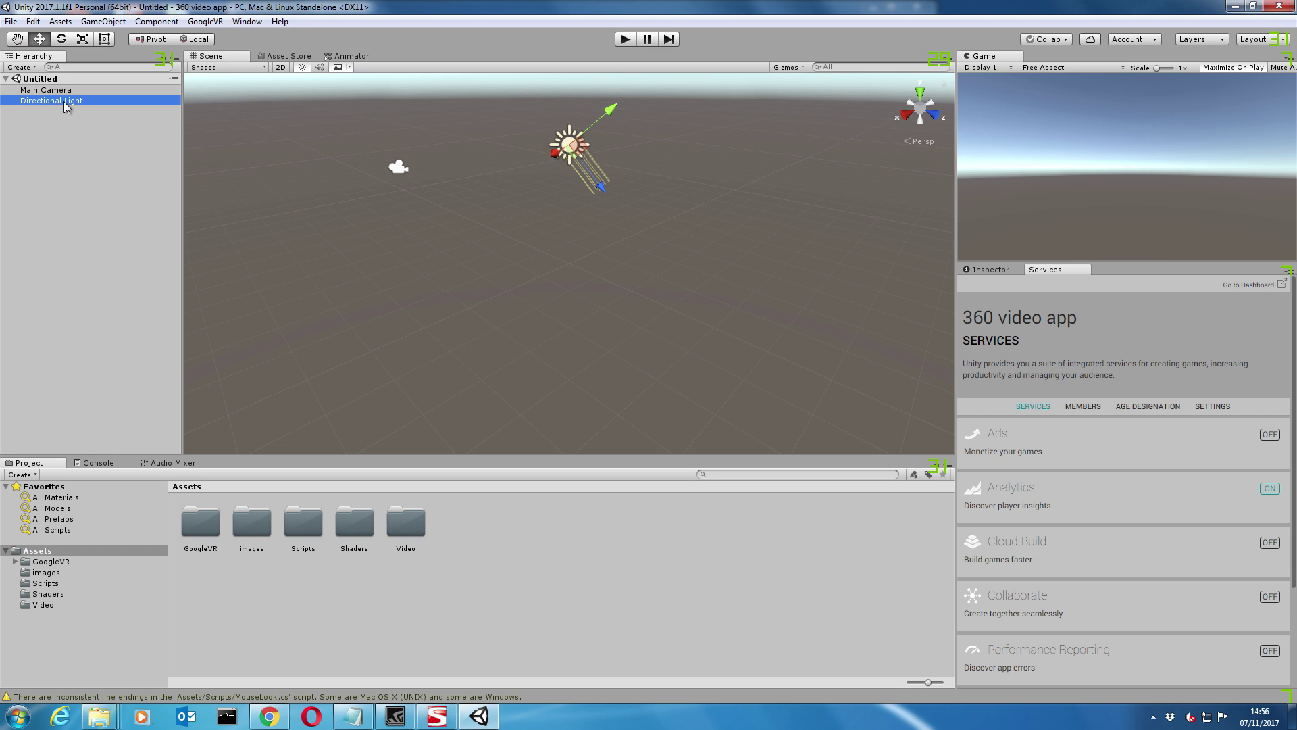
pyautogui.press('Delete')
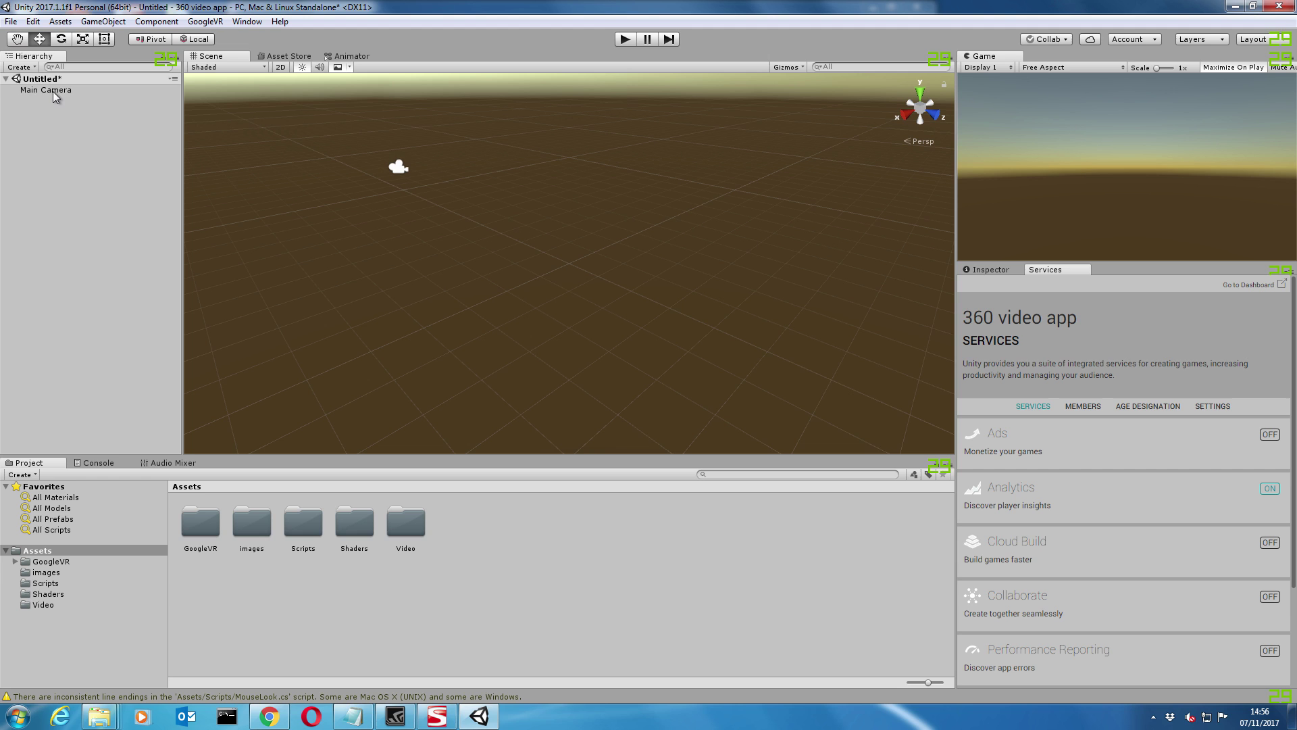
pyautogui.click(52, 91)
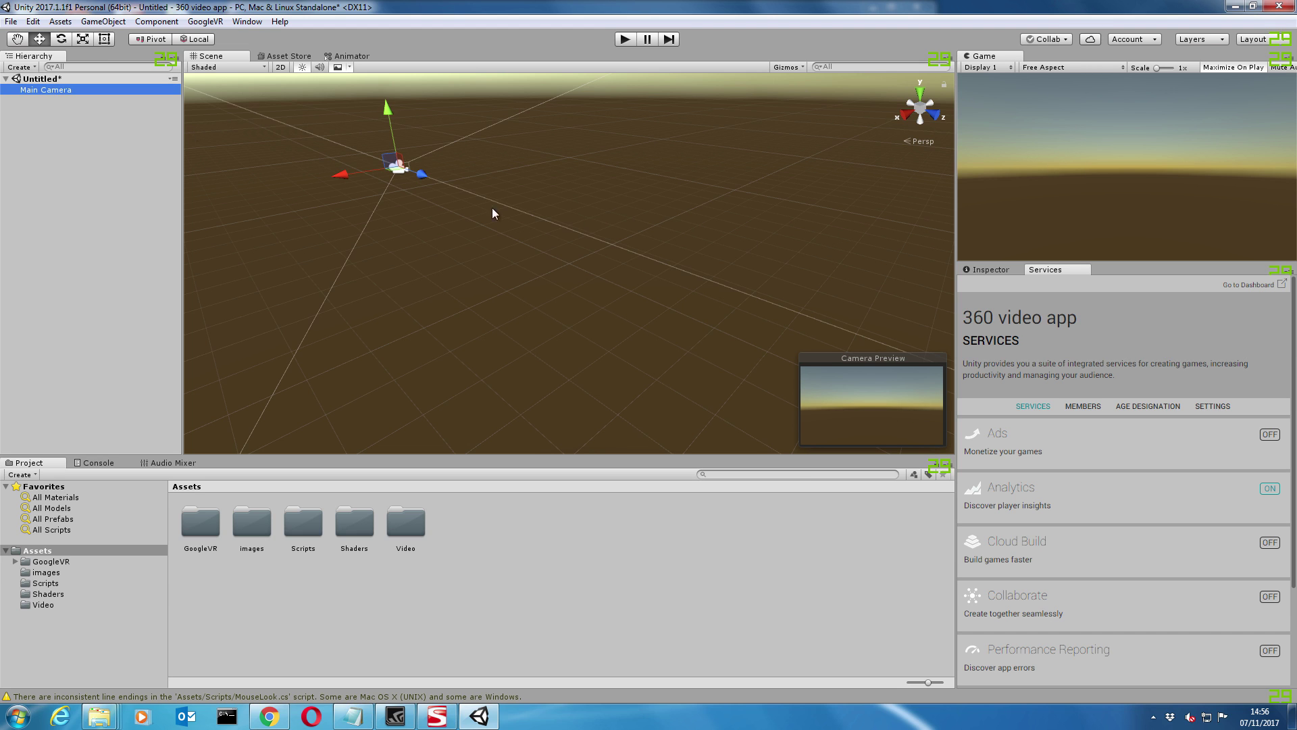
pyautogui.click(991, 267)
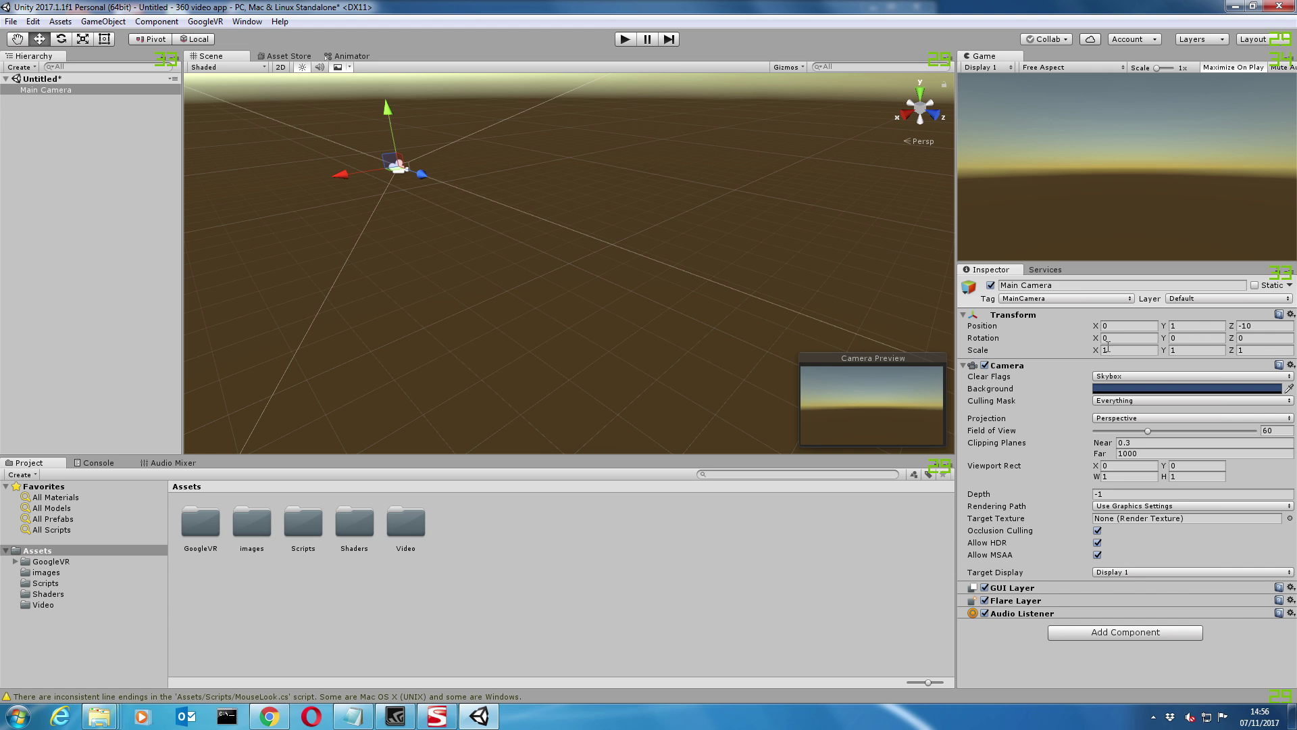
pyautogui.click(1253, 325)
pyautogui.write('0')
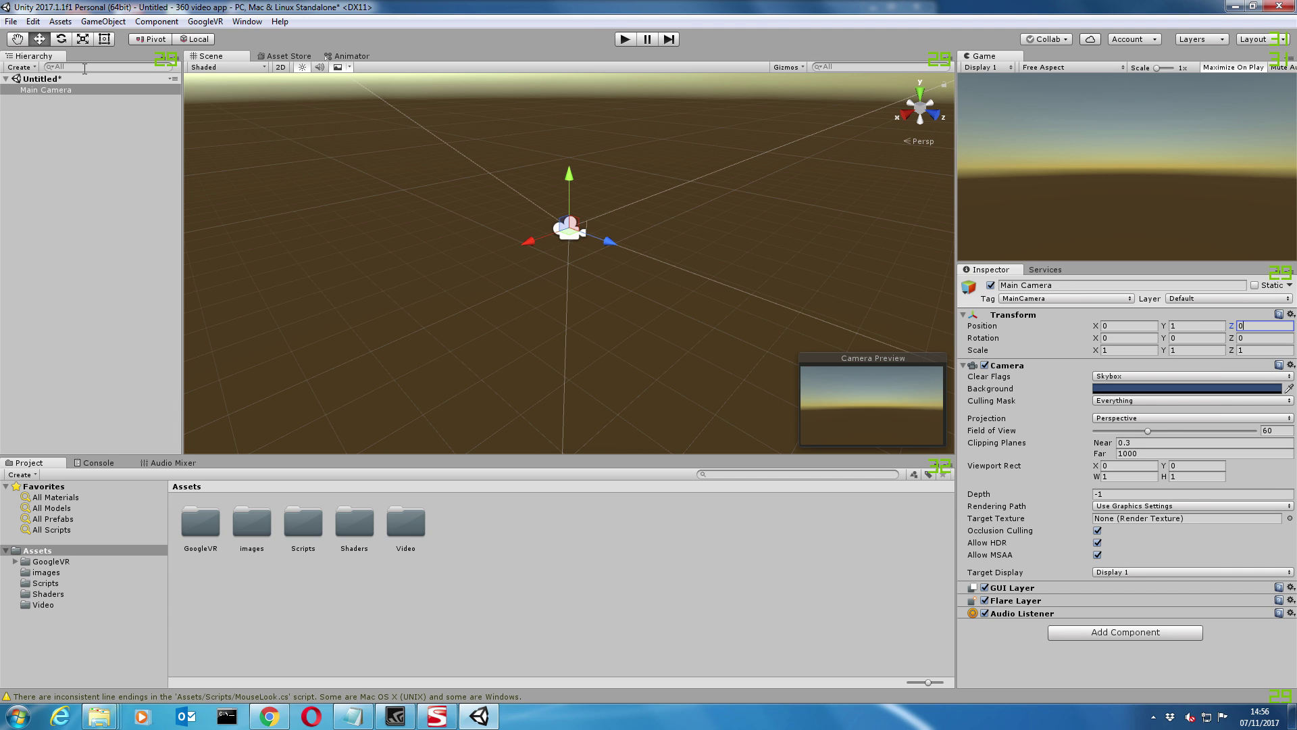
# Add a Sphere at the origin and set the Main Camera's Y position to 0
pyautogui.click(103, 22)
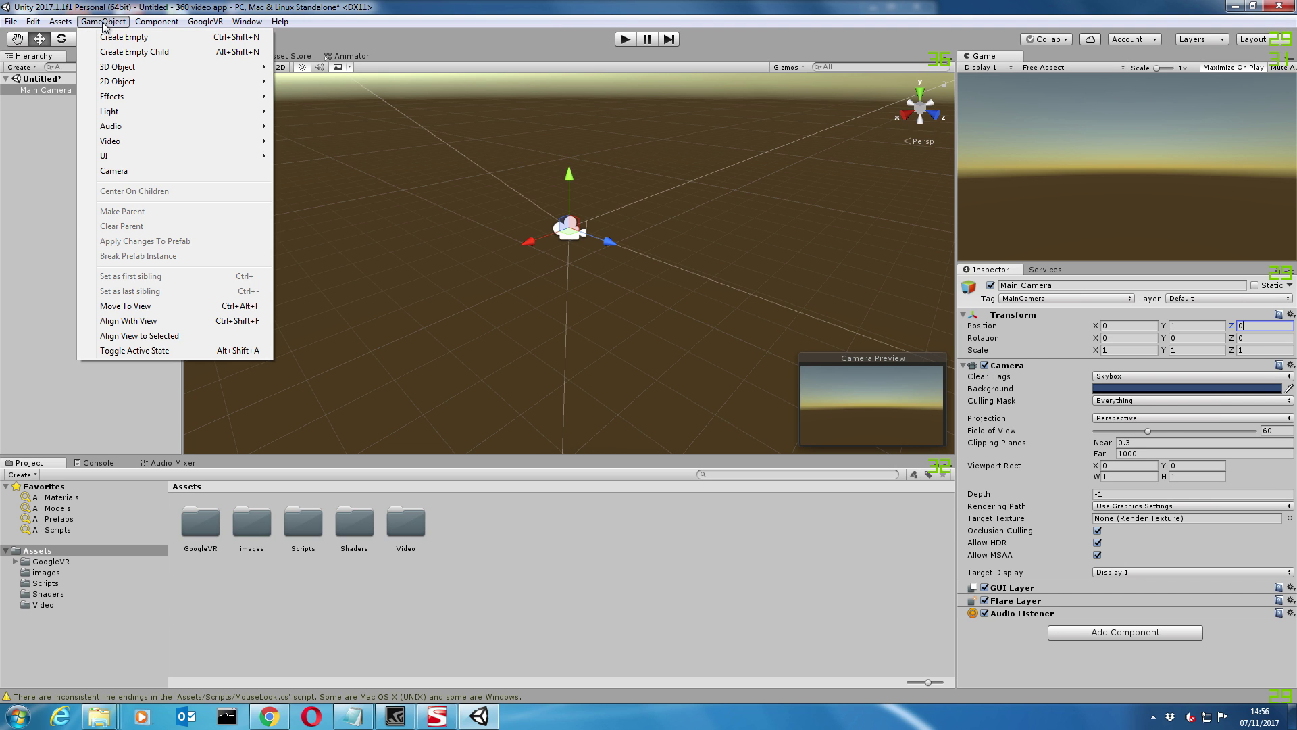
pyautogui.moveTo(124, 73)
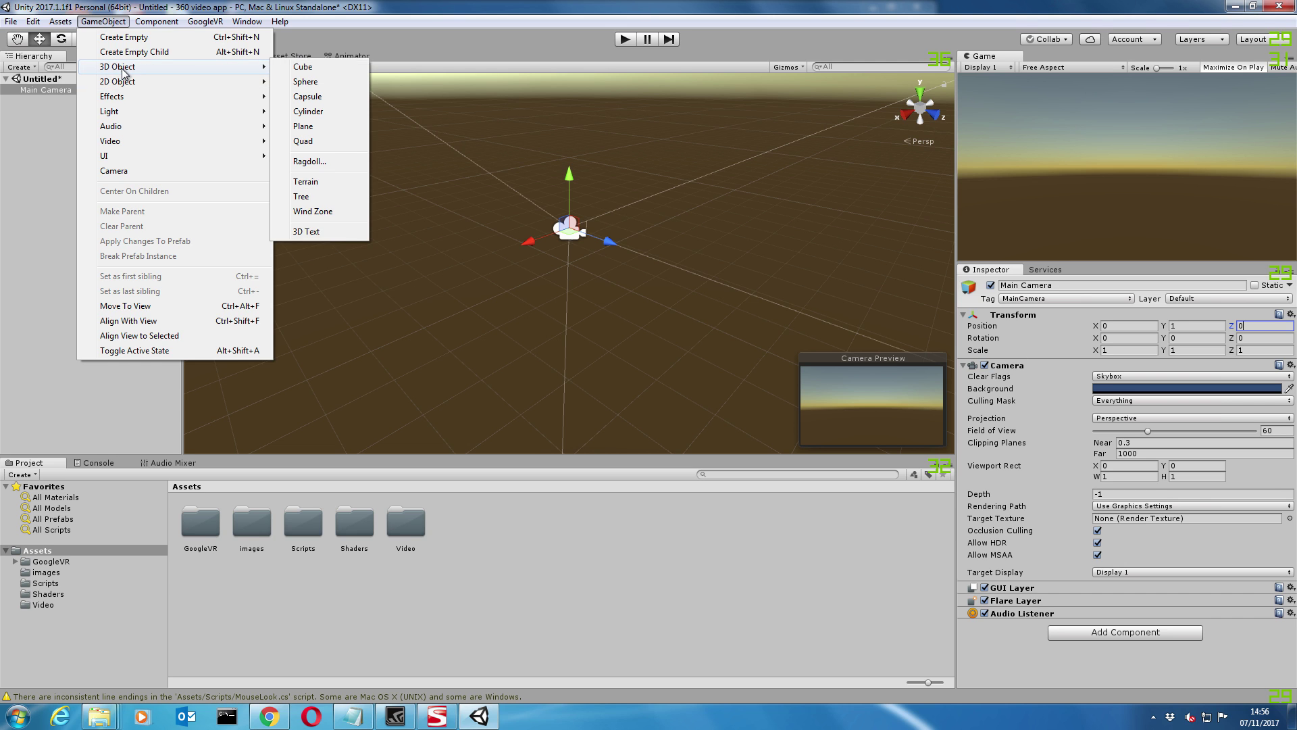
pyautogui.click(310, 81)
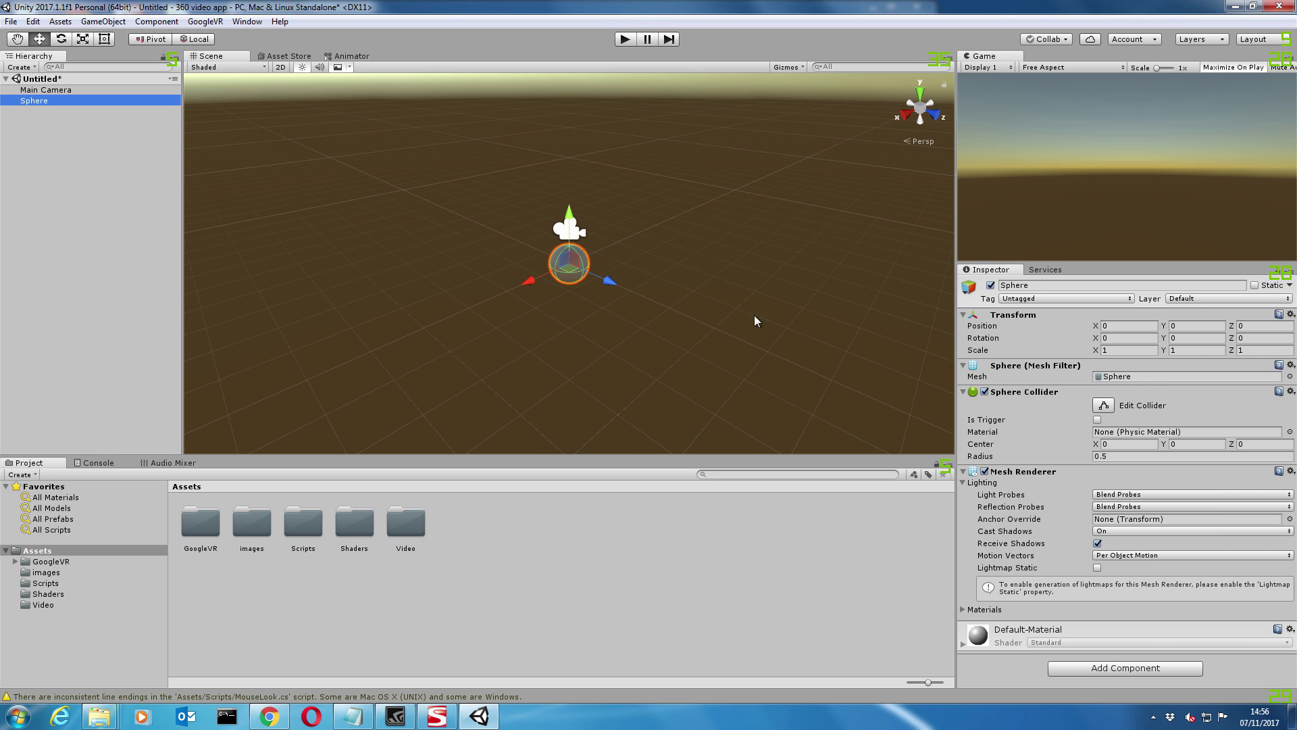
pyautogui.click(1128, 325)
pyautogui.click(1176, 326)
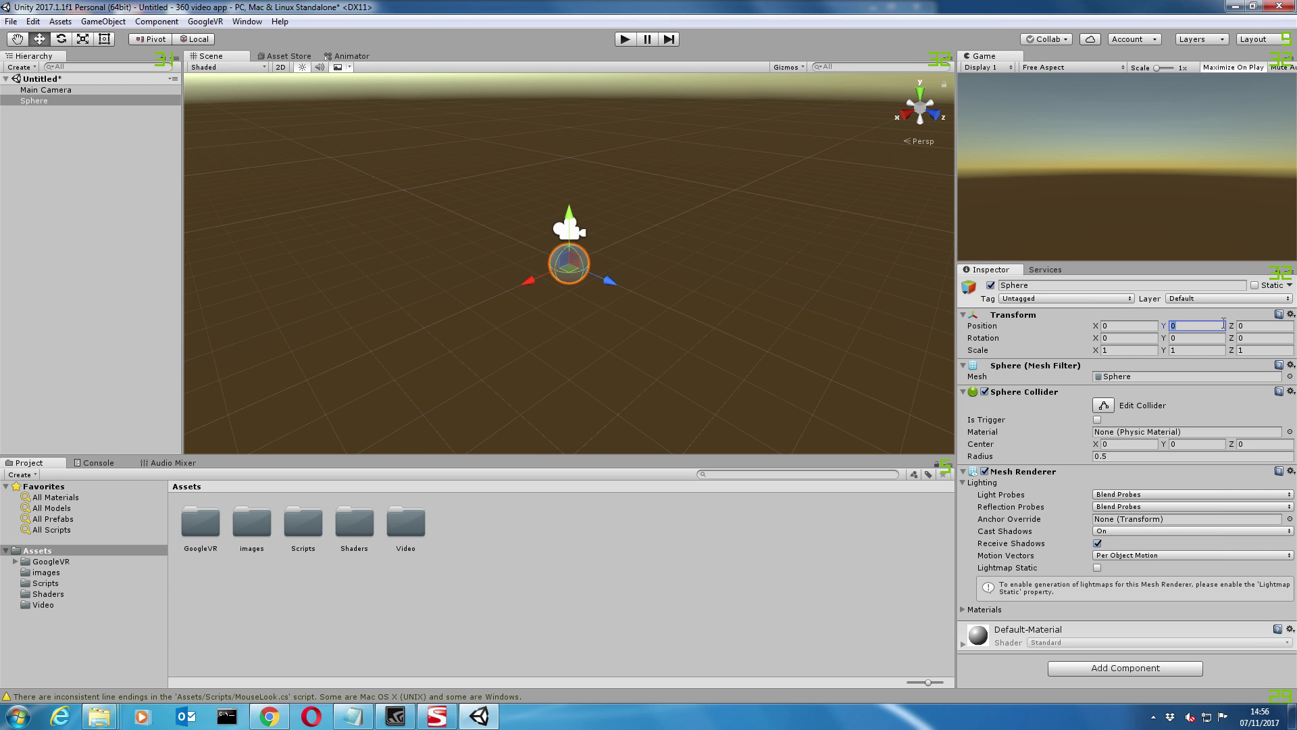
pyautogui.press('f')
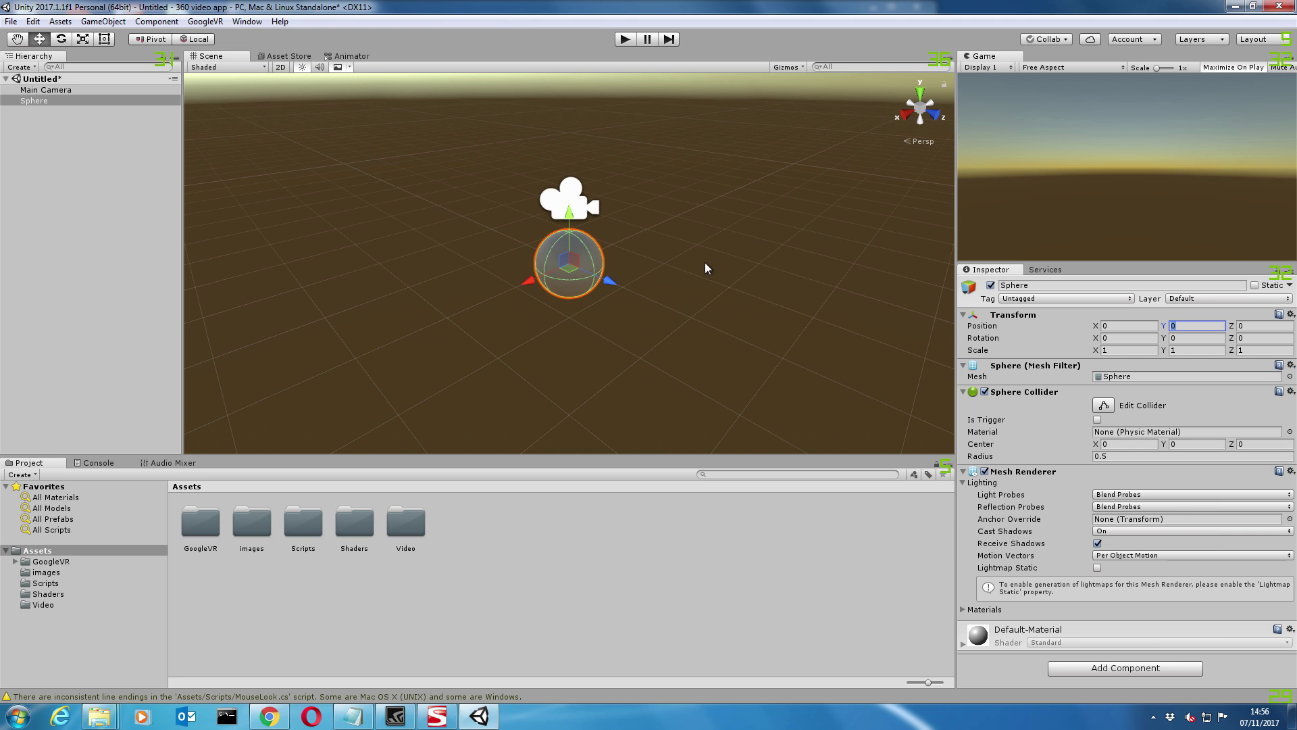
pyautogui.click(32, 90)
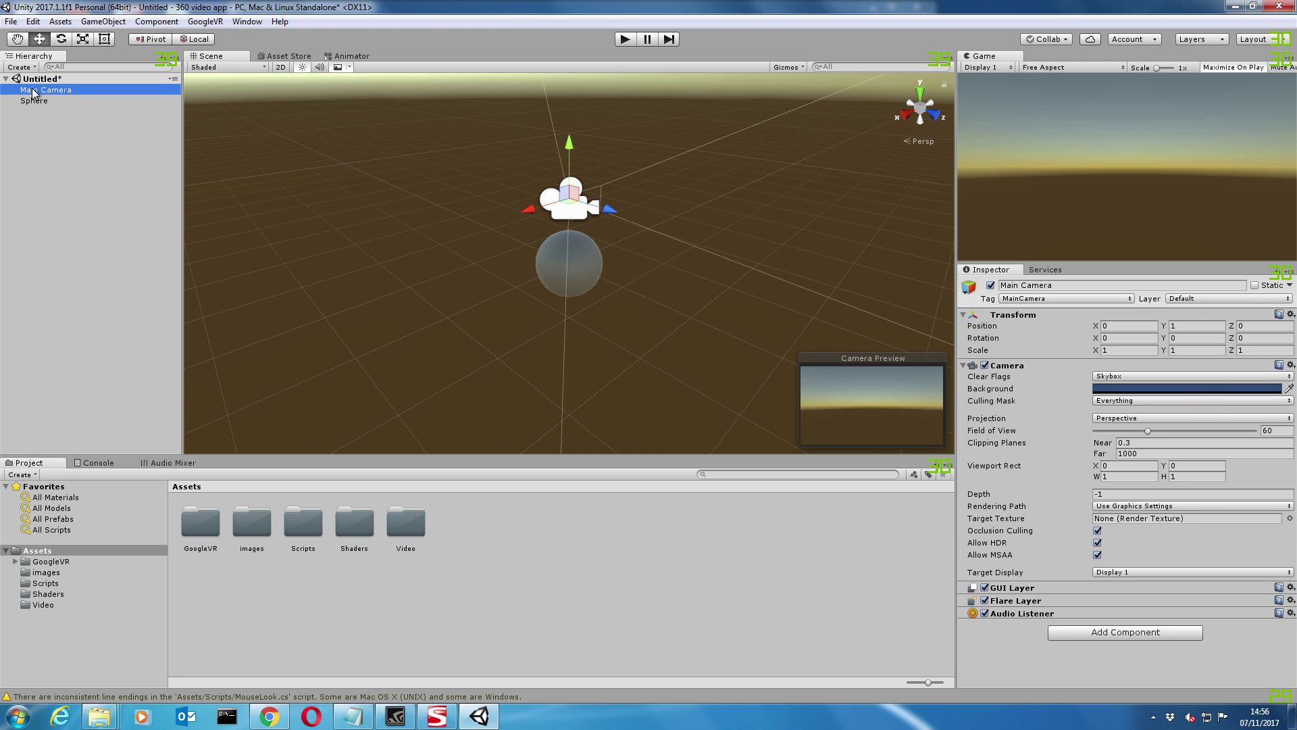
pyautogui.click(1196, 324)
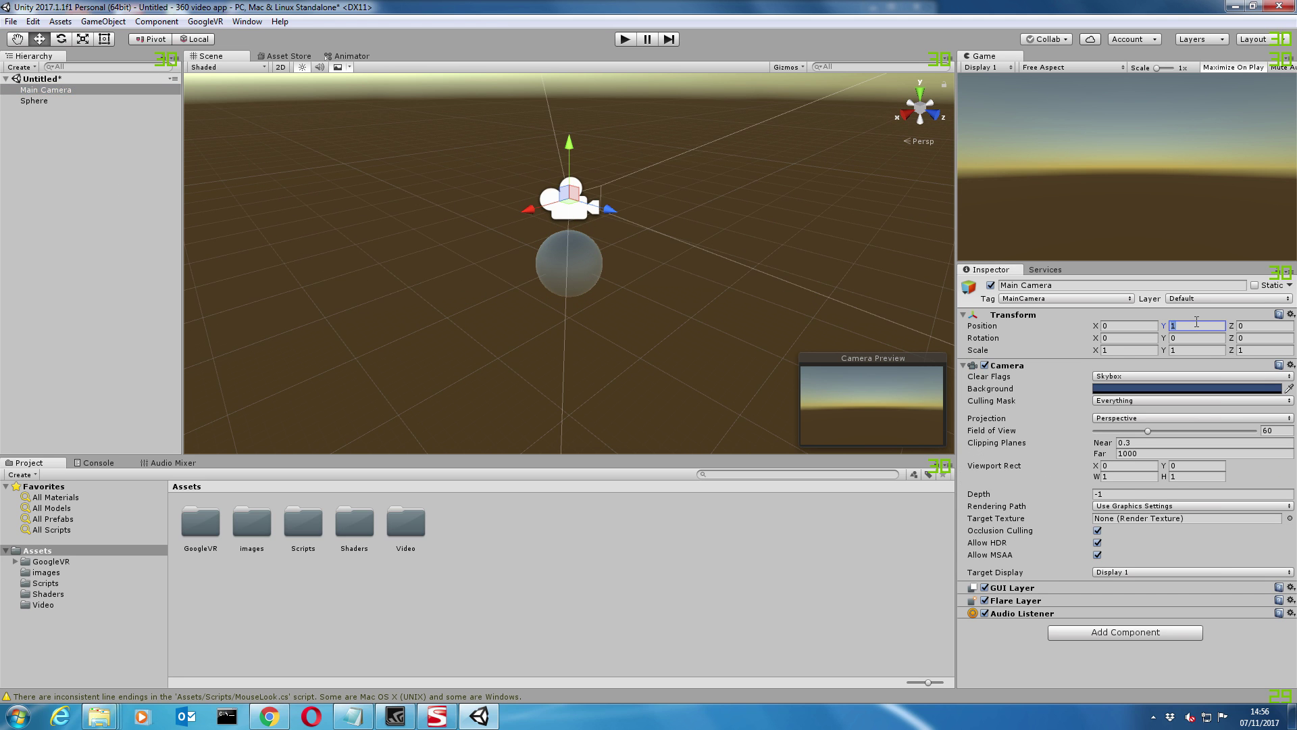
pyautogui.write('0')
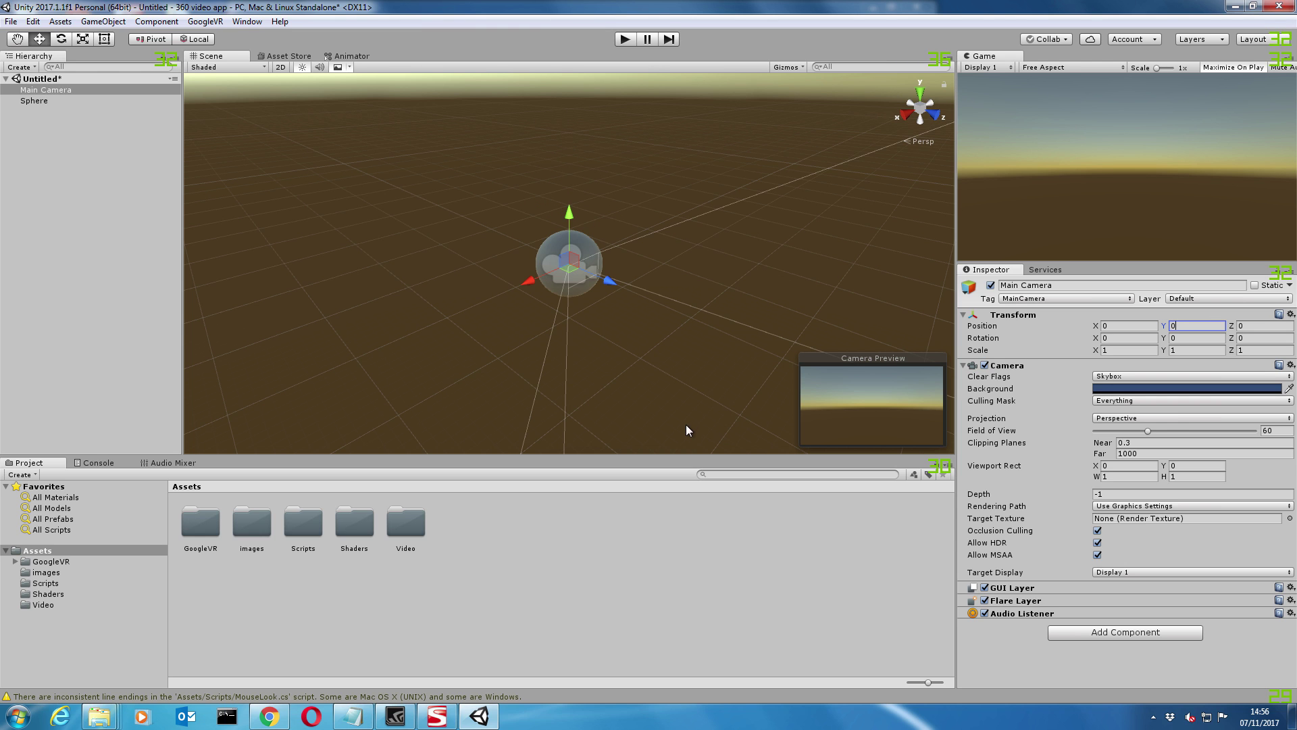
# Scale the Sphere to 3 on X, Y and Z
pyautogui.click(35, 101)
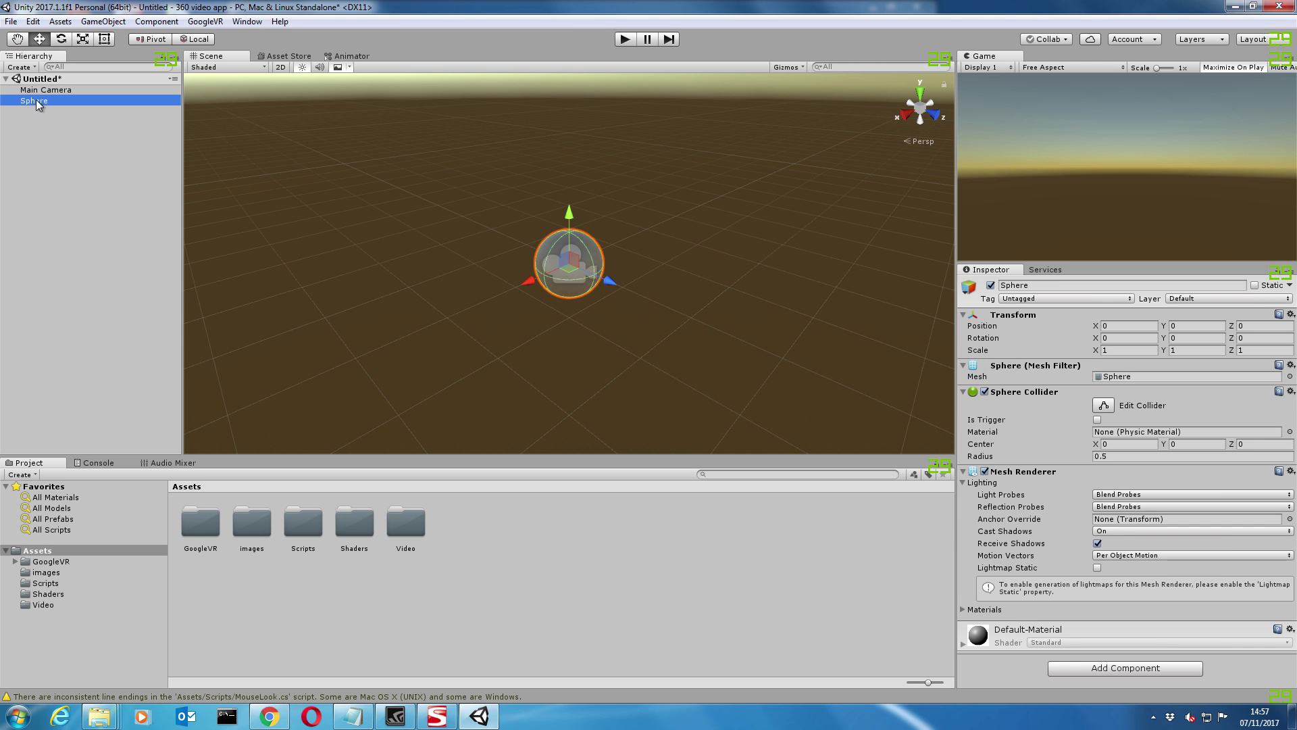
pyautogui.click(1122, 349)
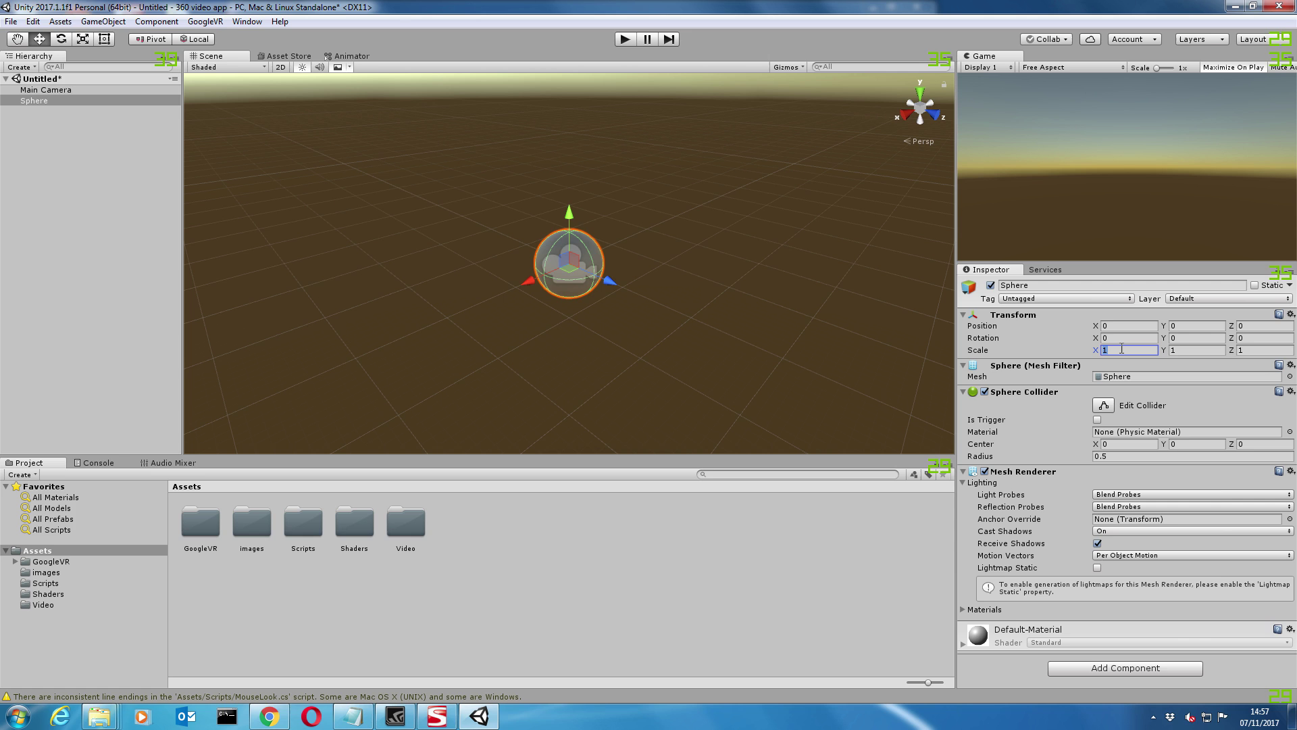
pyautogui.write('3')
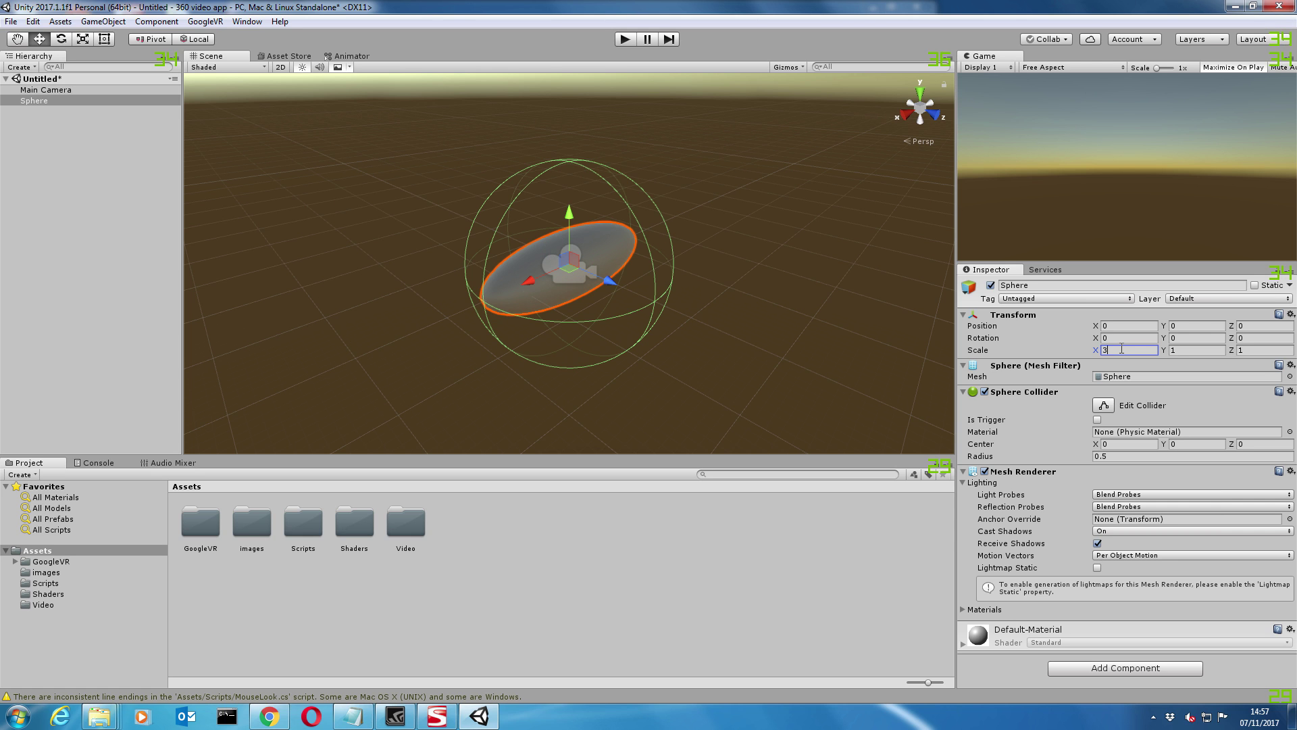
pyautogui.click(1189, 350)
pyautogui.write('3')
pyautogui.click(1255, 349)
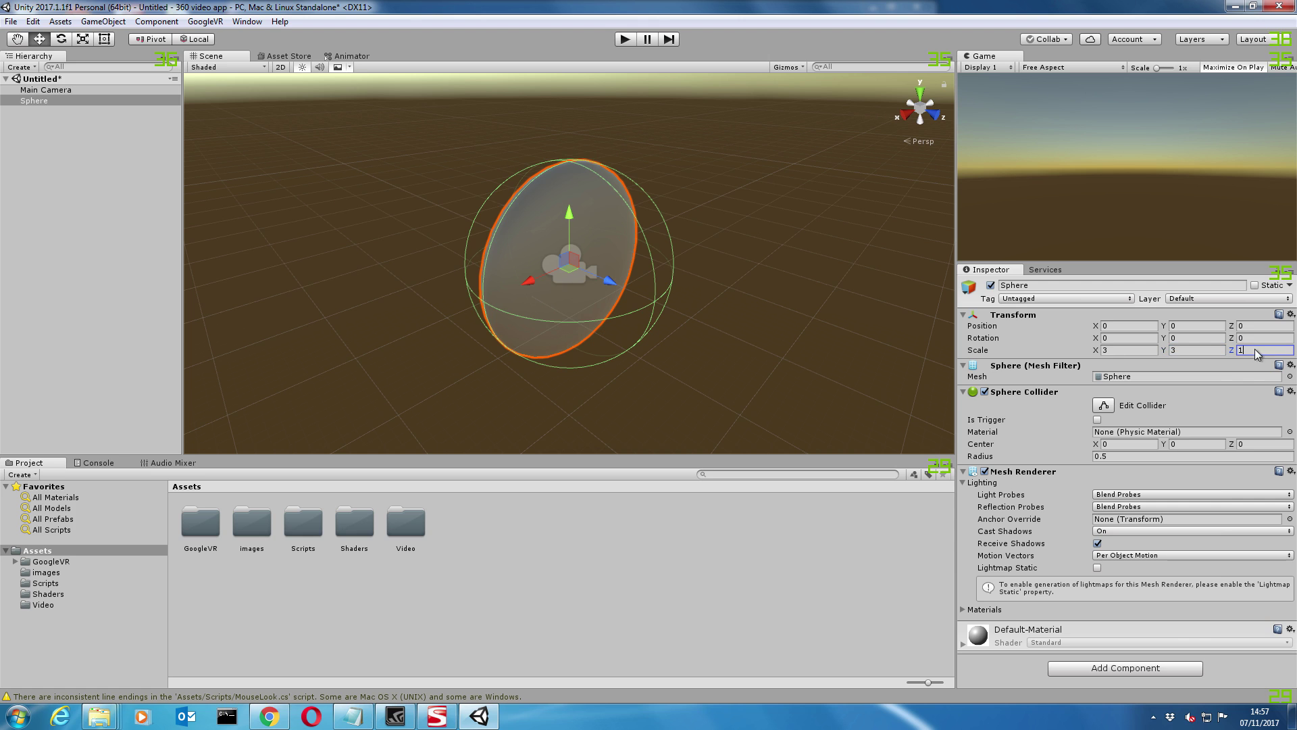
pyautogui.write('3')
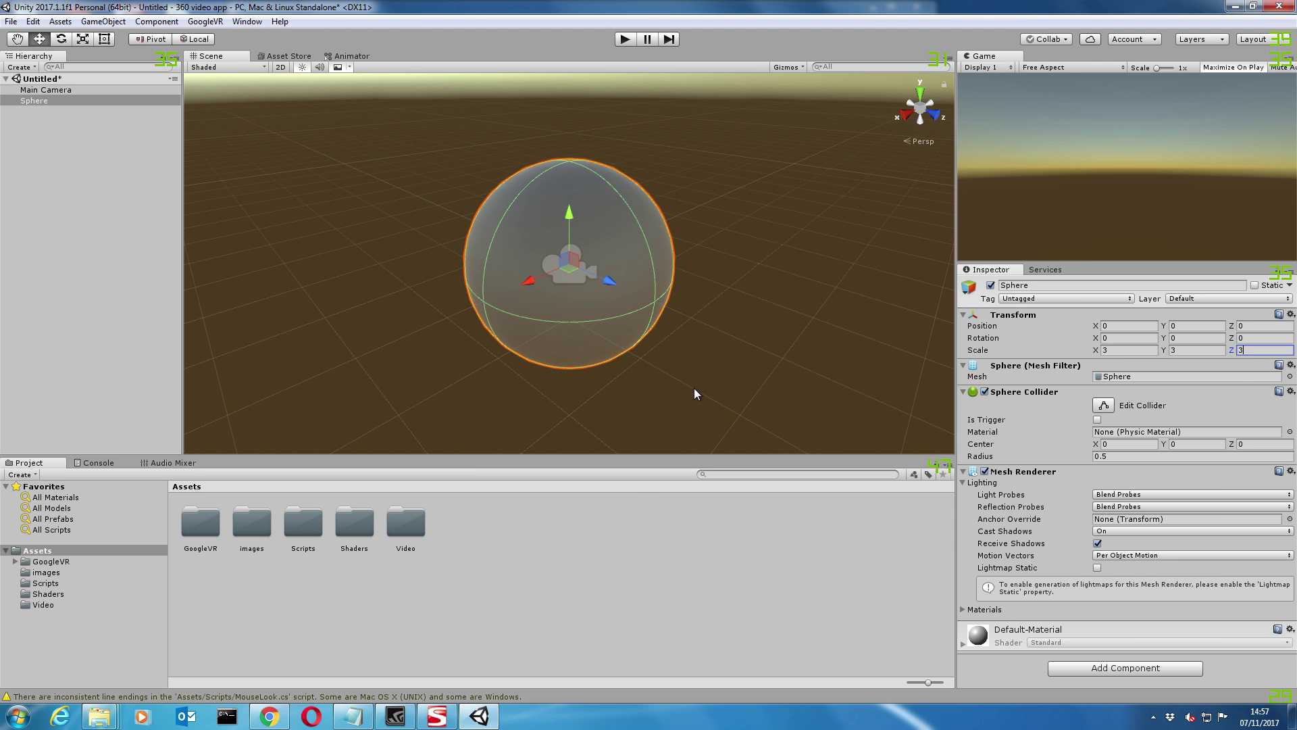
pyautogui.click(547, 579)
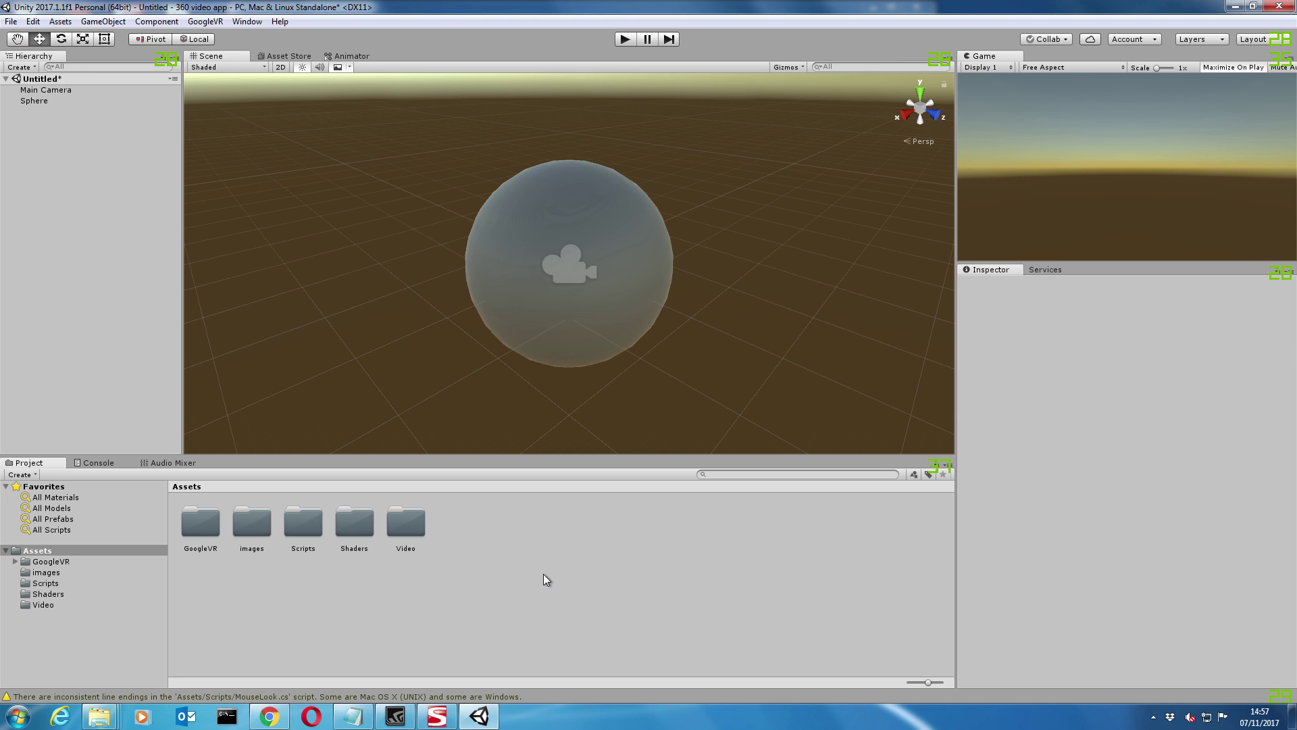
# Create a new material in Assets named 'flip'
pyautogui.rightClick(541, 565)
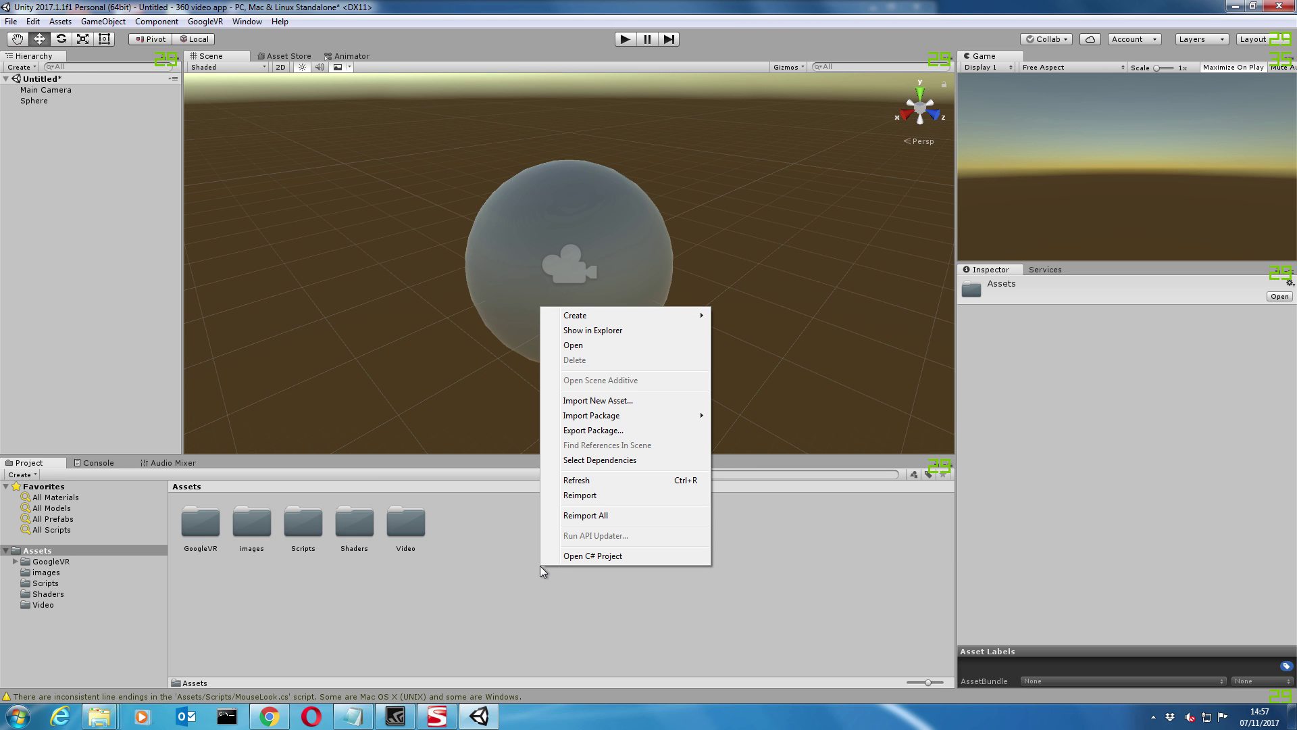
pyautogui.moveTo(586, 320)
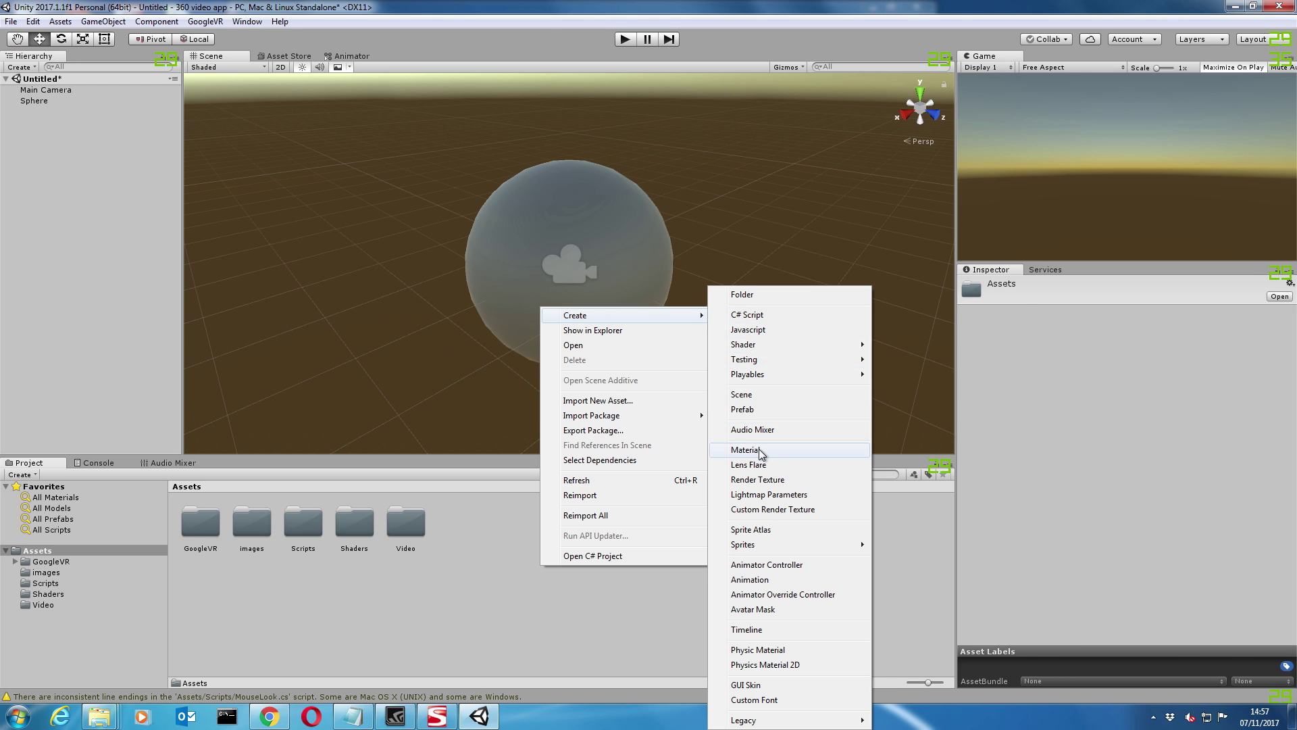
pyautogui.click(745, 450)
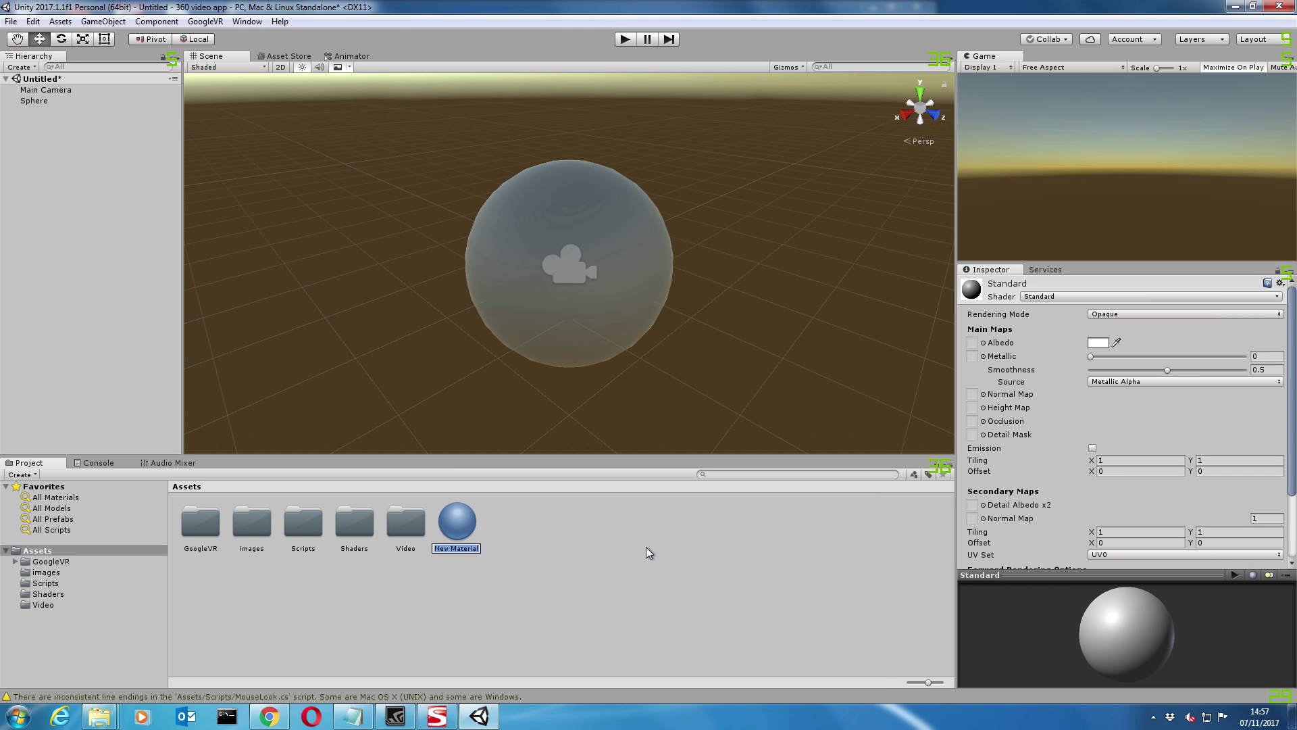
pyautogui.write('flip')
pyautogui.press('Return')
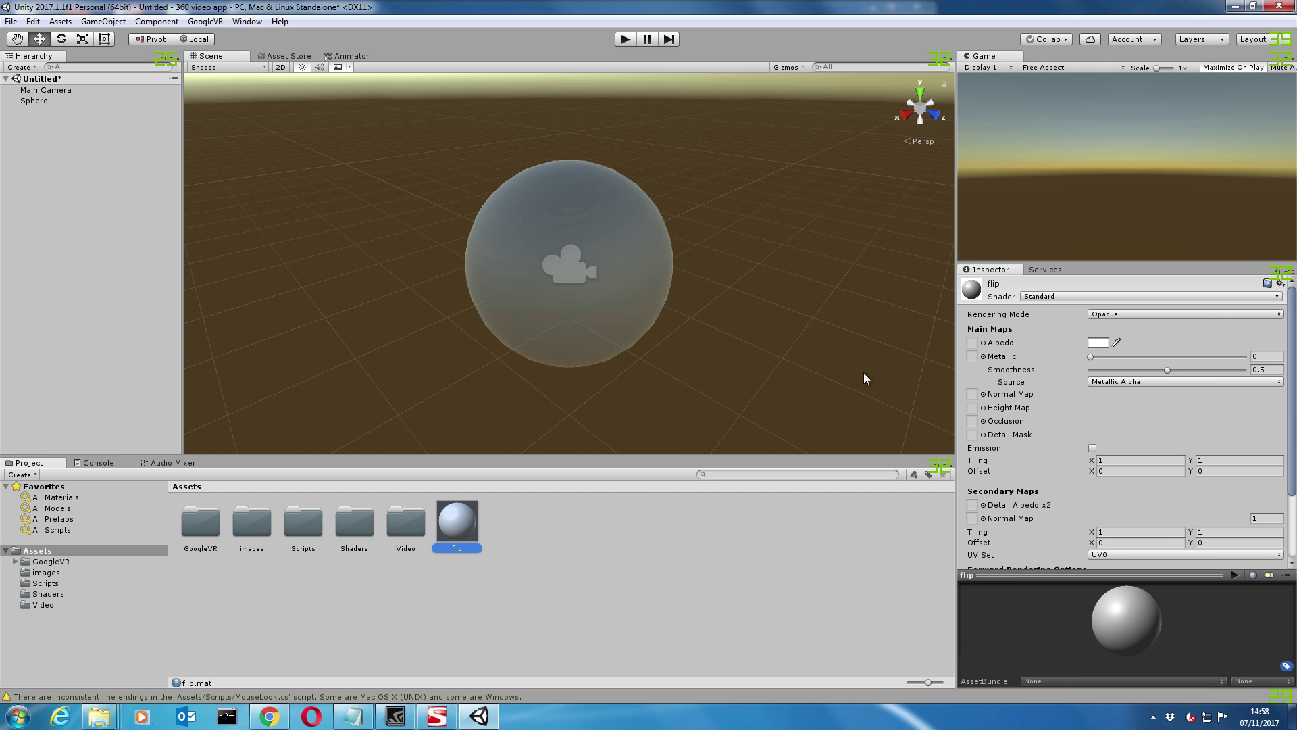
# Give the flip material the Flip shader, apply it to the Sphere, and open Shaders
pyautogui.click(1049, 298)
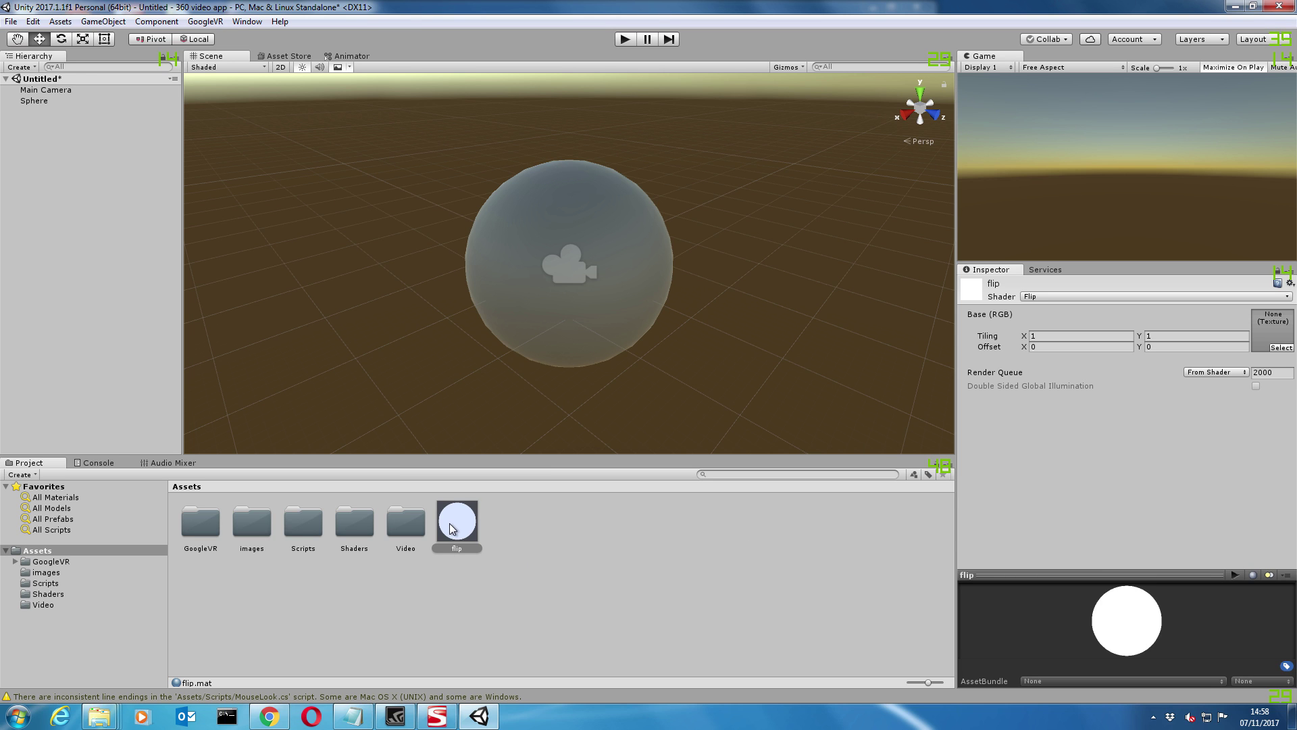
pyautogui.moveTo(451, 527); pyautogui.dragTo(531, 311)
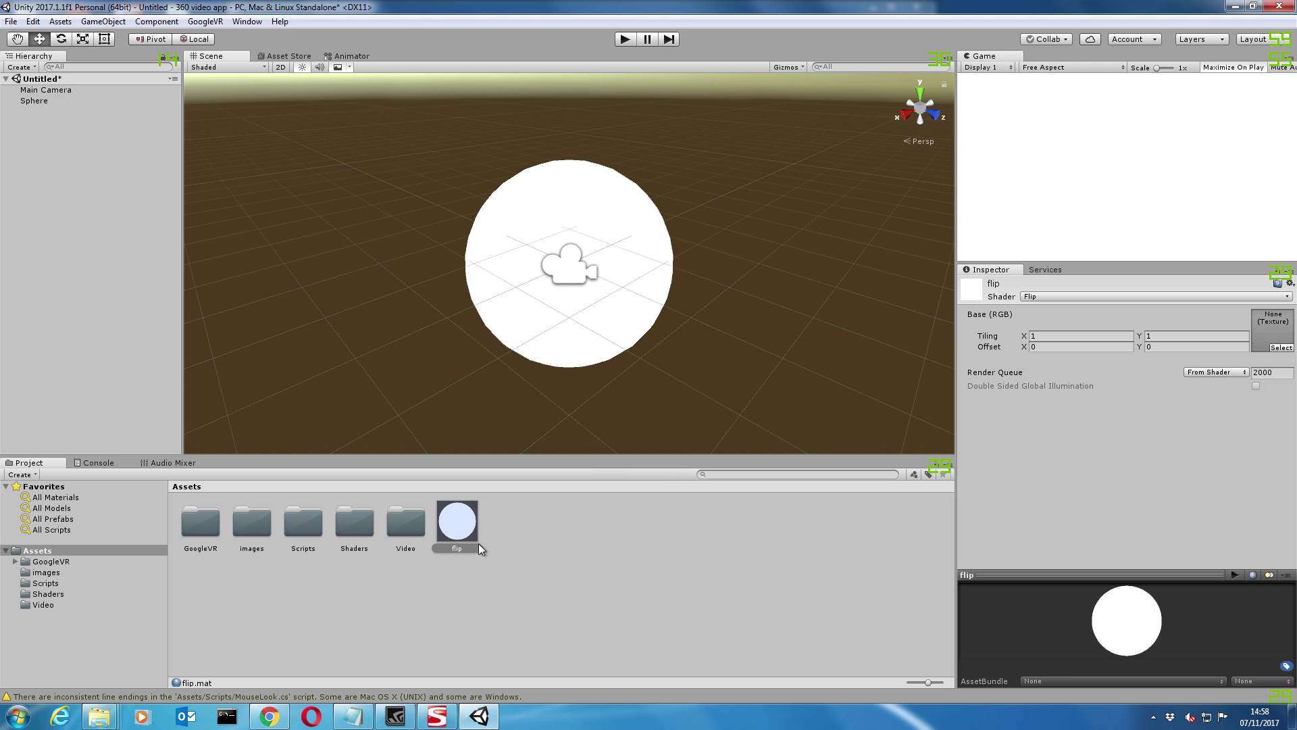
pyautogui.doubleClick(356, 525)
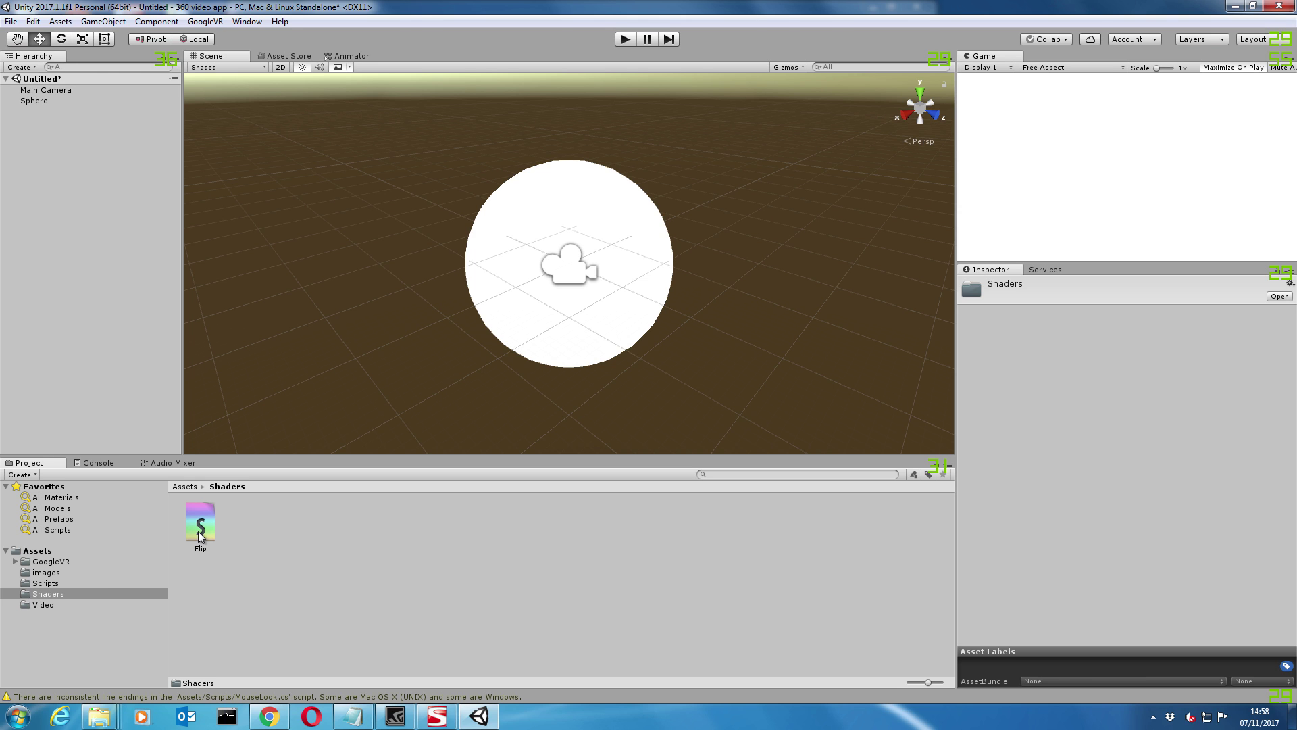
# Drag the 360_0024_injected clip from Assets/Video onto the Sphere and enable Loop on its Video Player
pyautogui.click(44, 551)
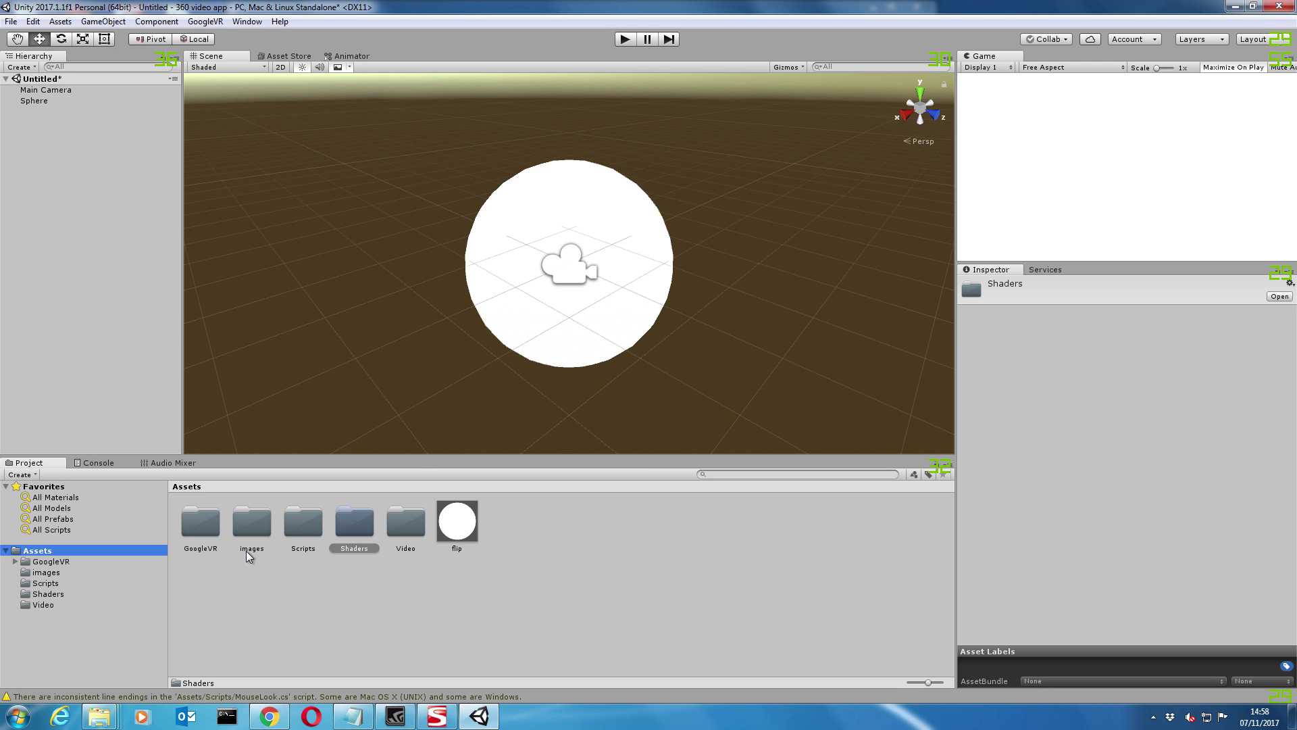
pyautogui.doubleClick(407, 523)
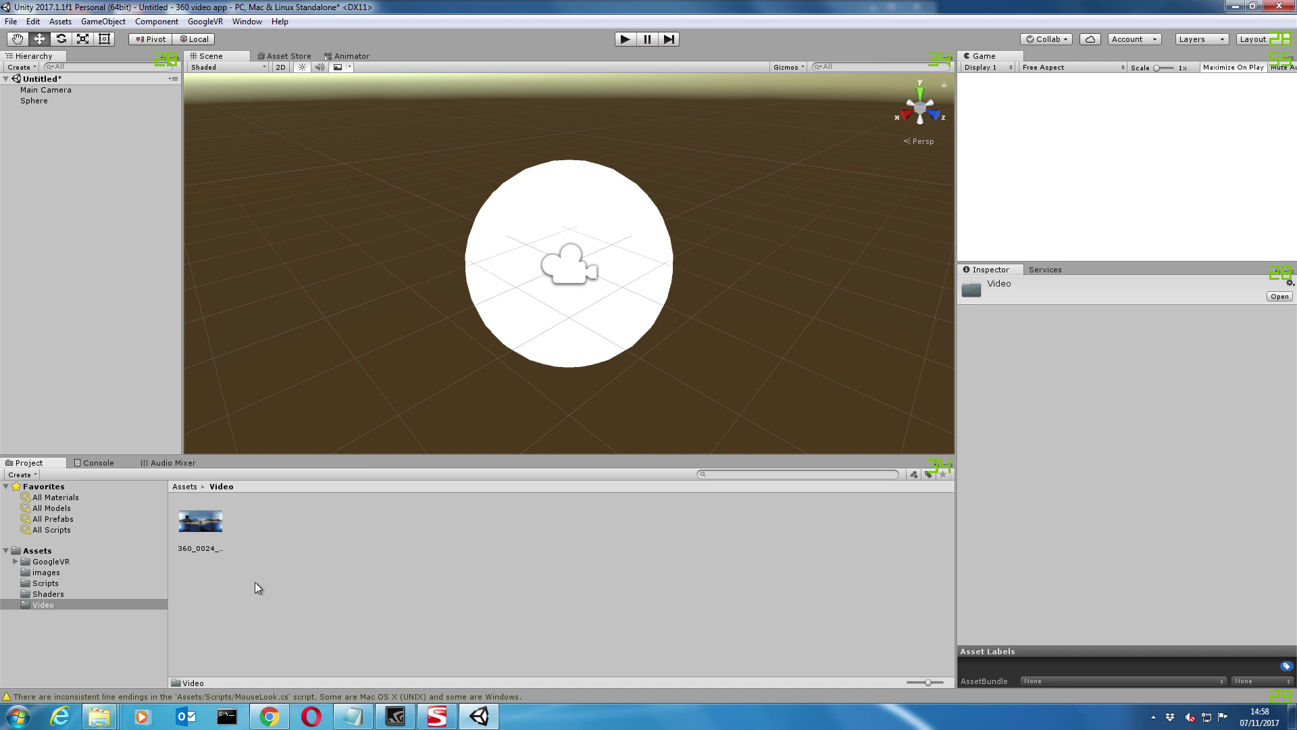
pyautogui.moveTo(192, 527); pyautogui.dragTo(575, 318)
pyautogui.click(34, 101)
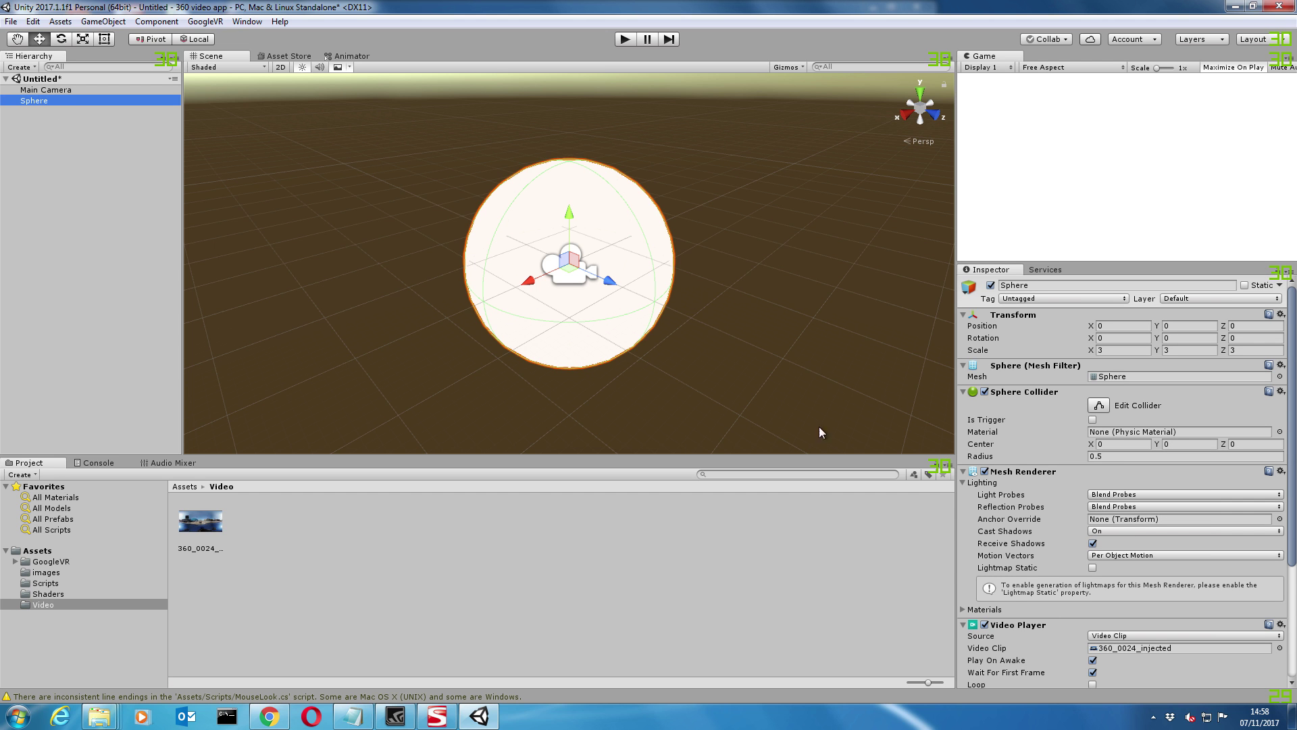
pyautogui.moveTo(1291, 553); pyautogui.dragTo(1293, 656)
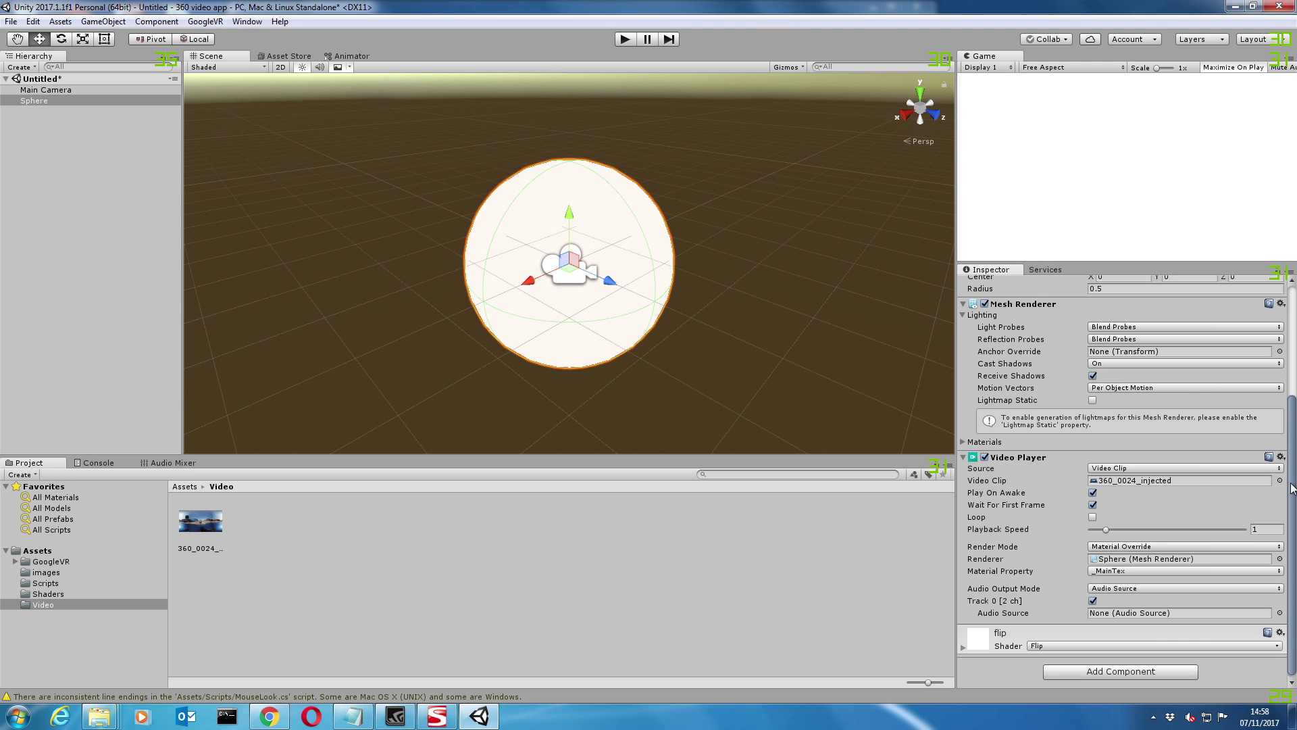
pyautogui.moveTo(1293, 499); pyautogui.dragTo(1294, 500)
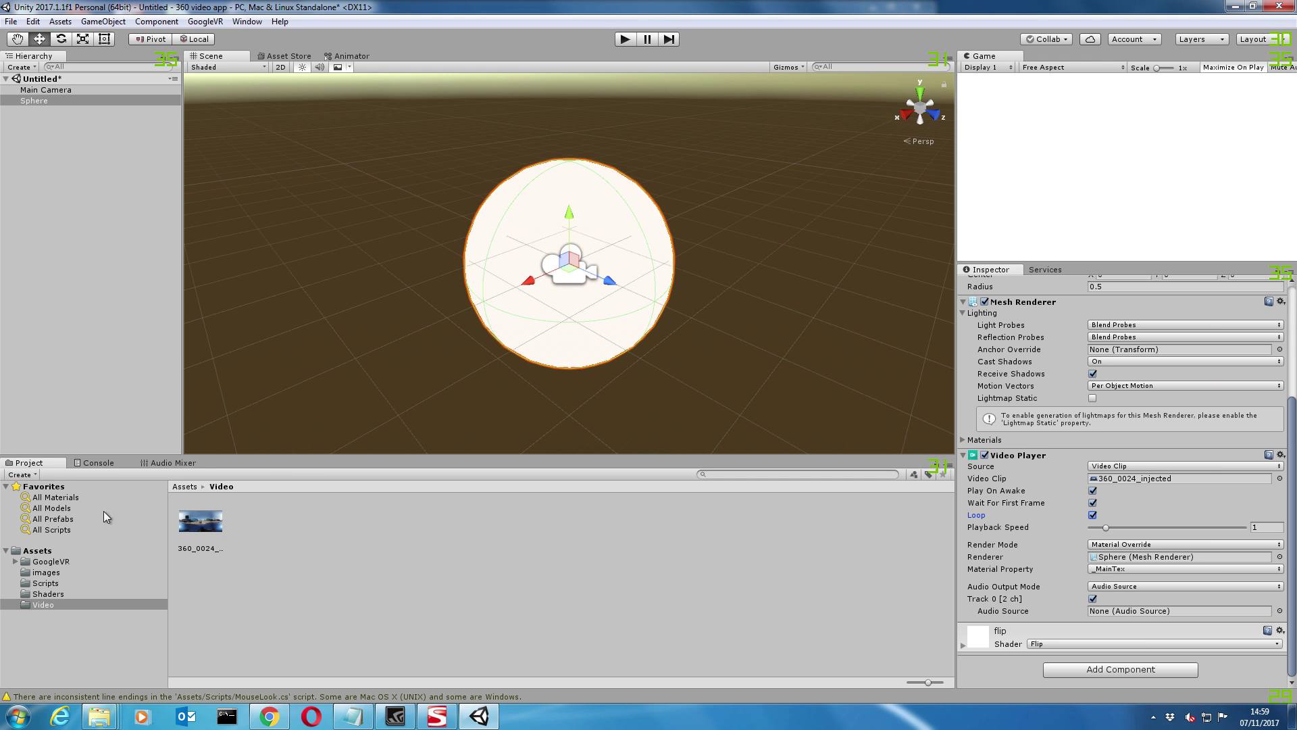
# Attach the MouseLook script from Assets/Scripts to the Main Camera, then play the scene
pyautogui.click(37, 551)
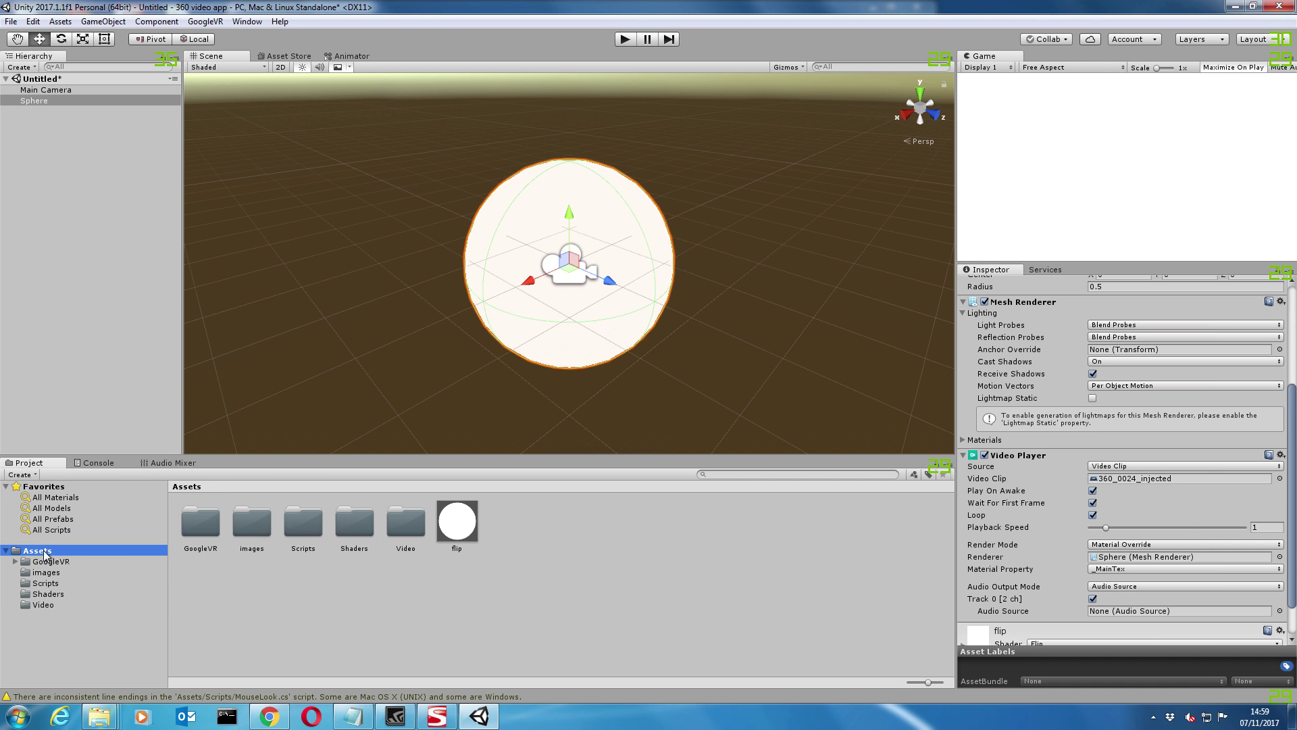
pyautogui.doubleClick(299, 527)
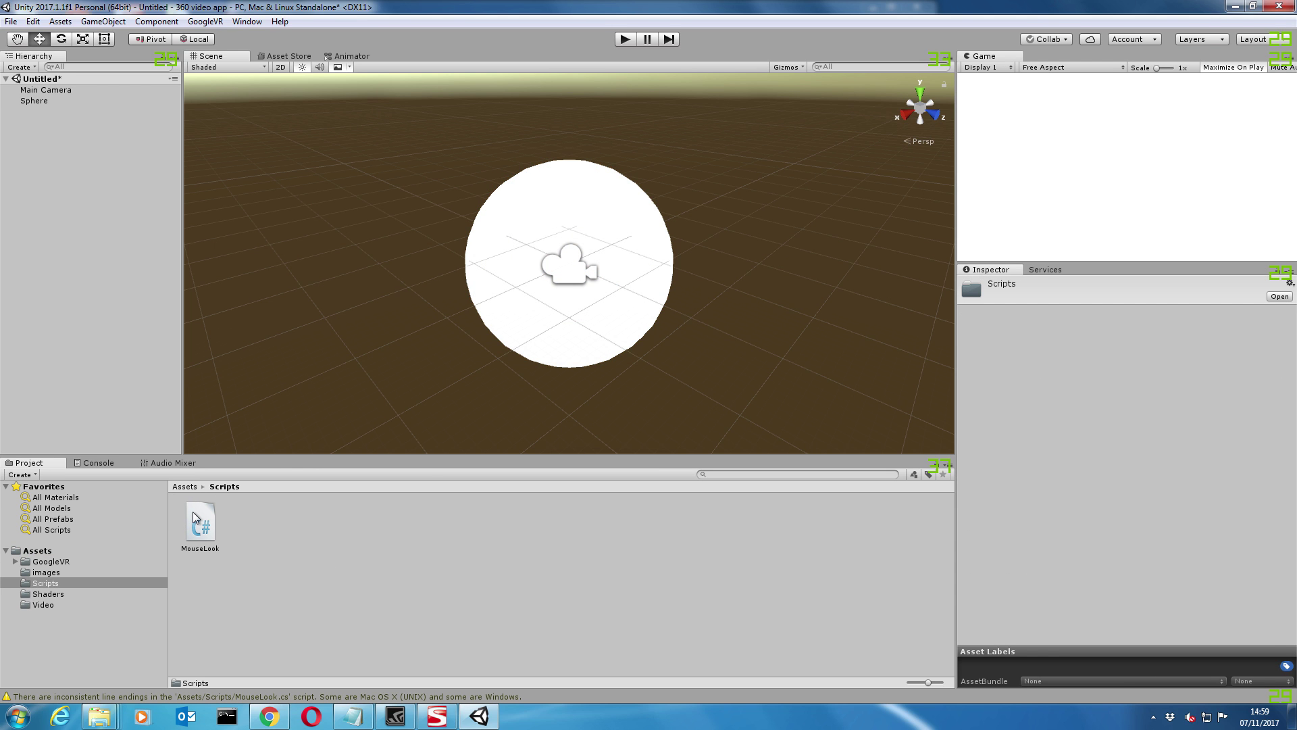
pyautogui.click(47, 90)
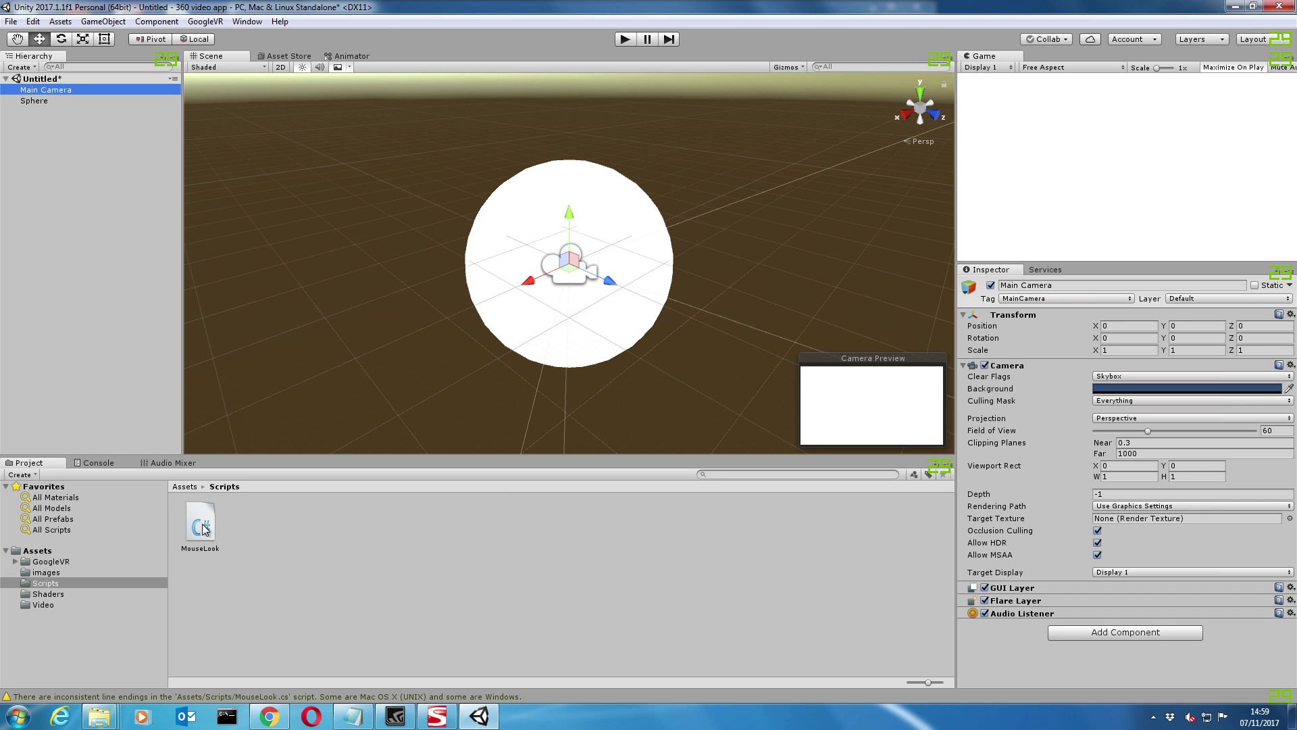
pyautogui.moveTo(202, 529); pyautogui.dragTo(1012, 653)
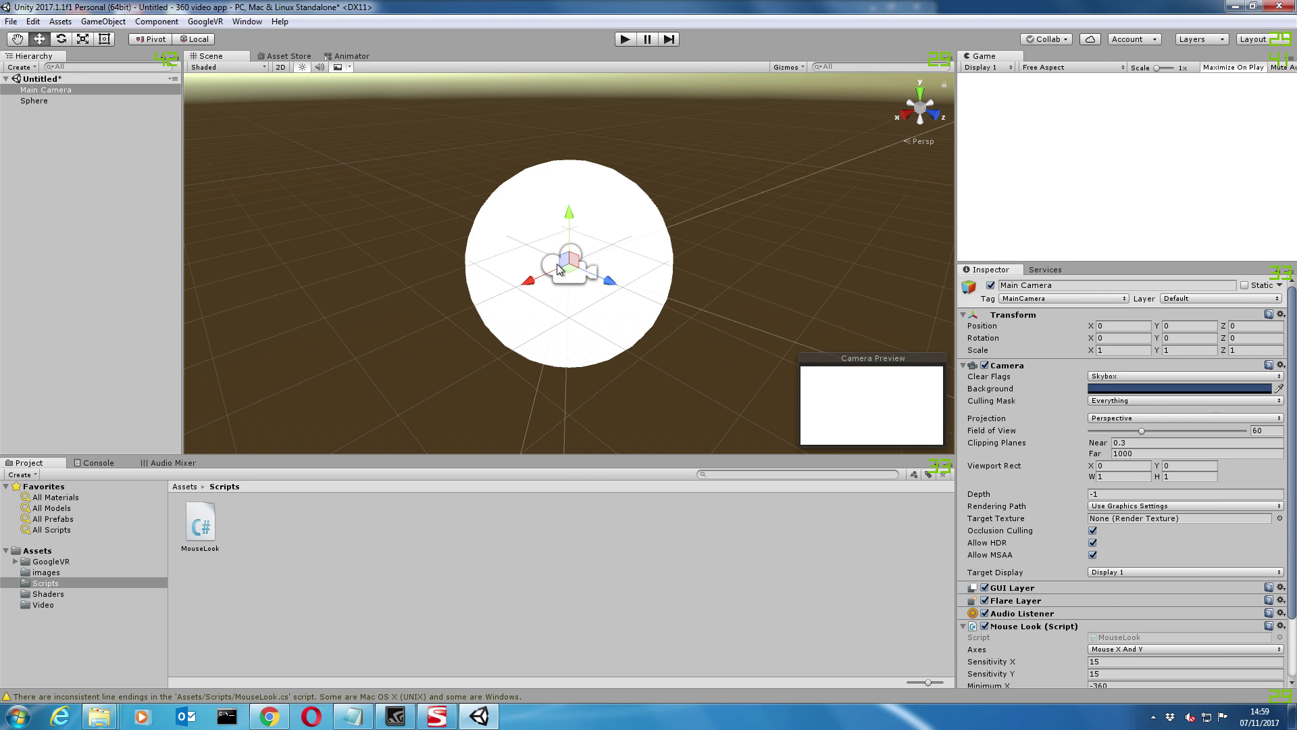
pyautogui.click(625, 39)
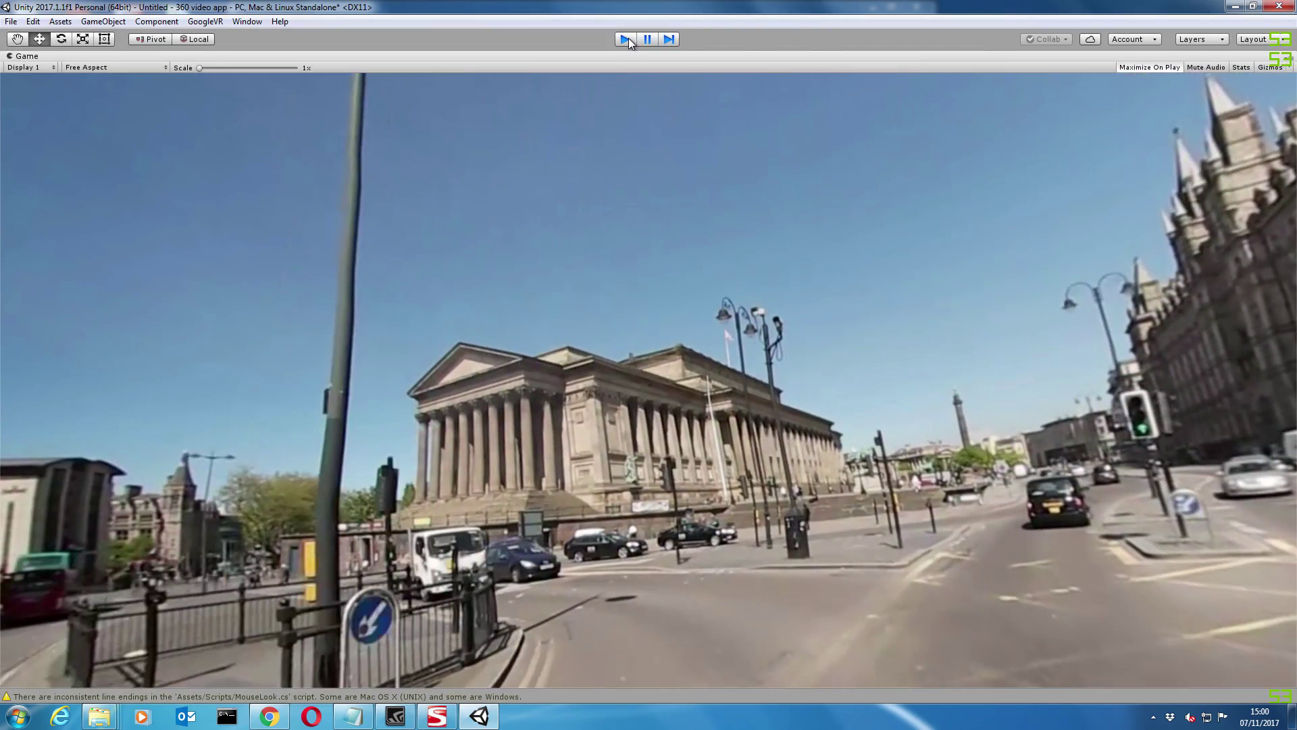
# Stop the test playback and bring up the File > Save Scene as prompt
pyautogui.click(628, 38)
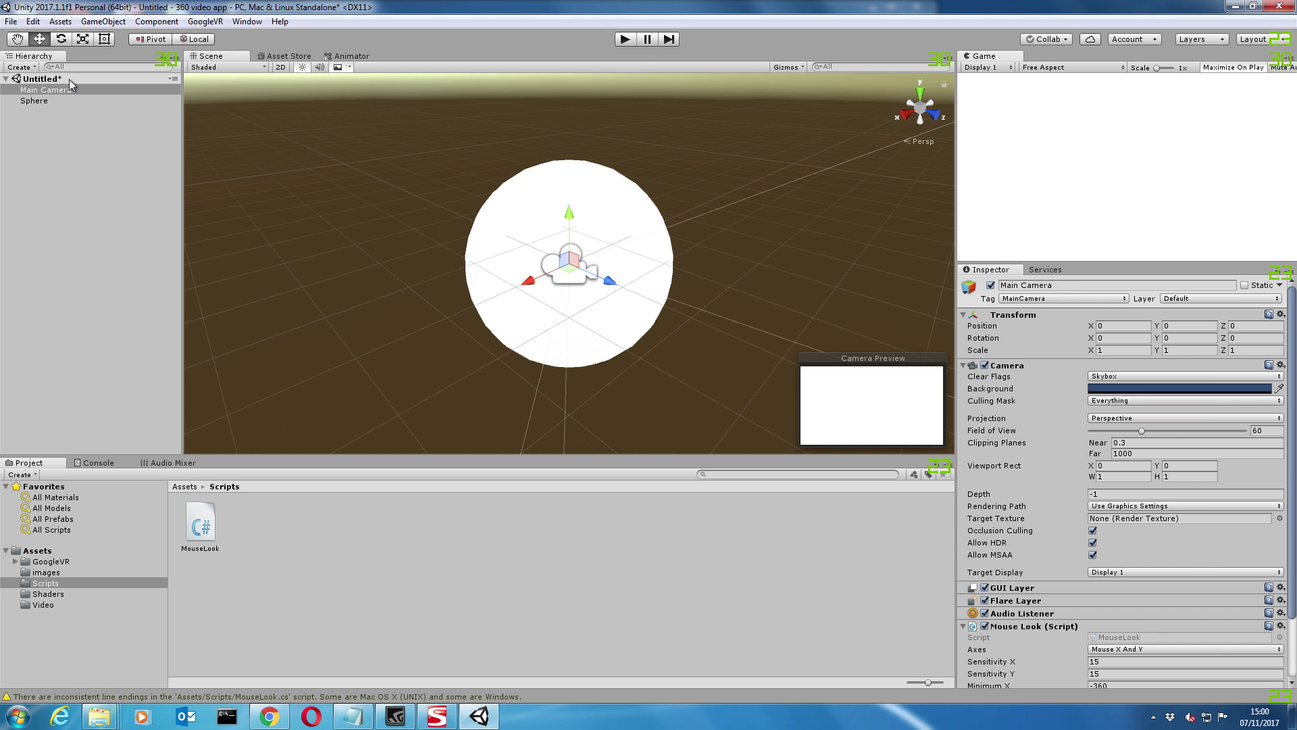
pyautogui.click(12, 22)
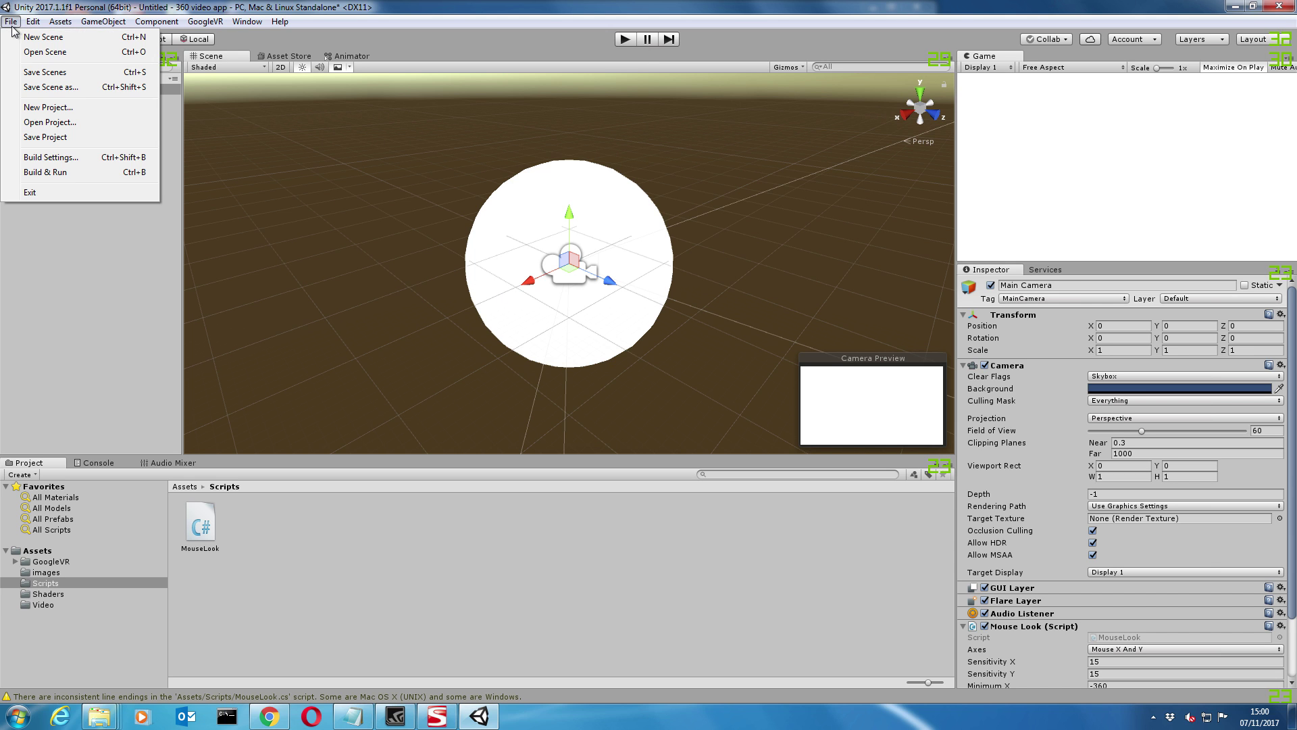
pyautogui.click(45, 85)
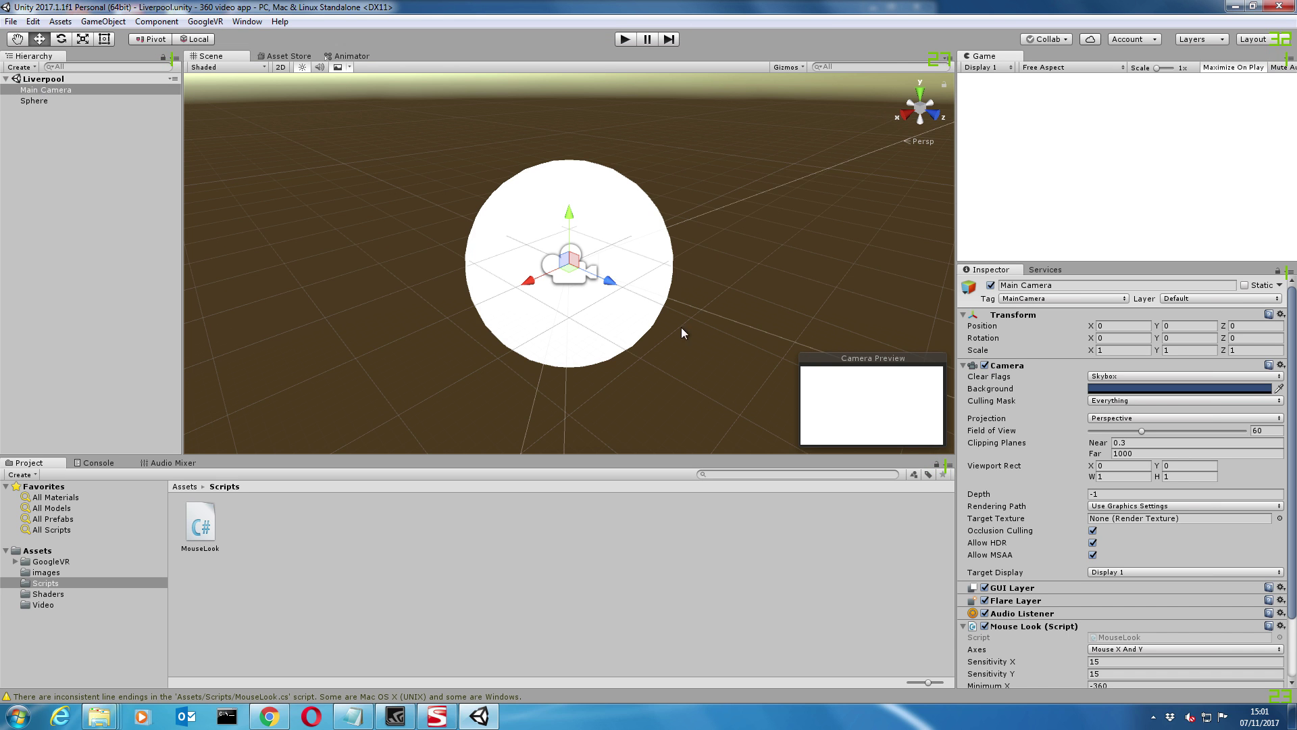
# Switch the build platform to Android, add the Liverpool scene, and show Player Settings
pyautogui.click(11, 21)
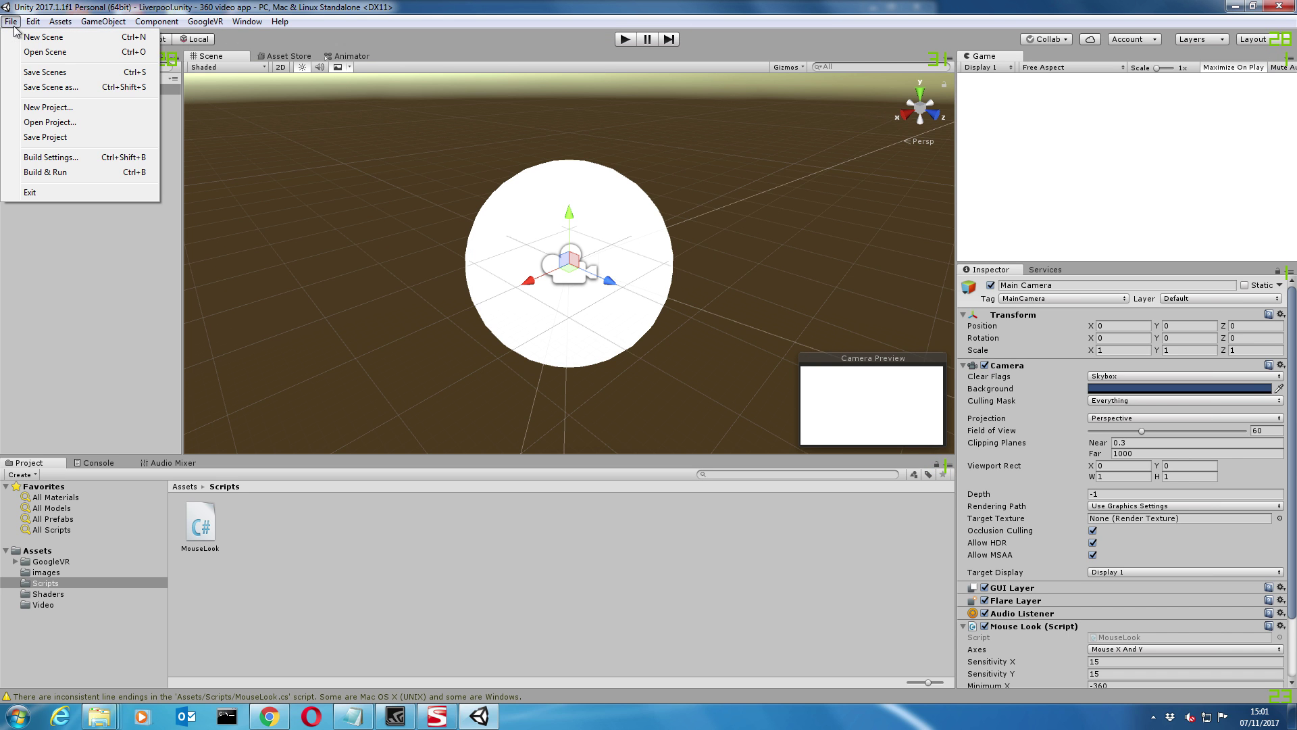
pyautogui.click(47, 157)
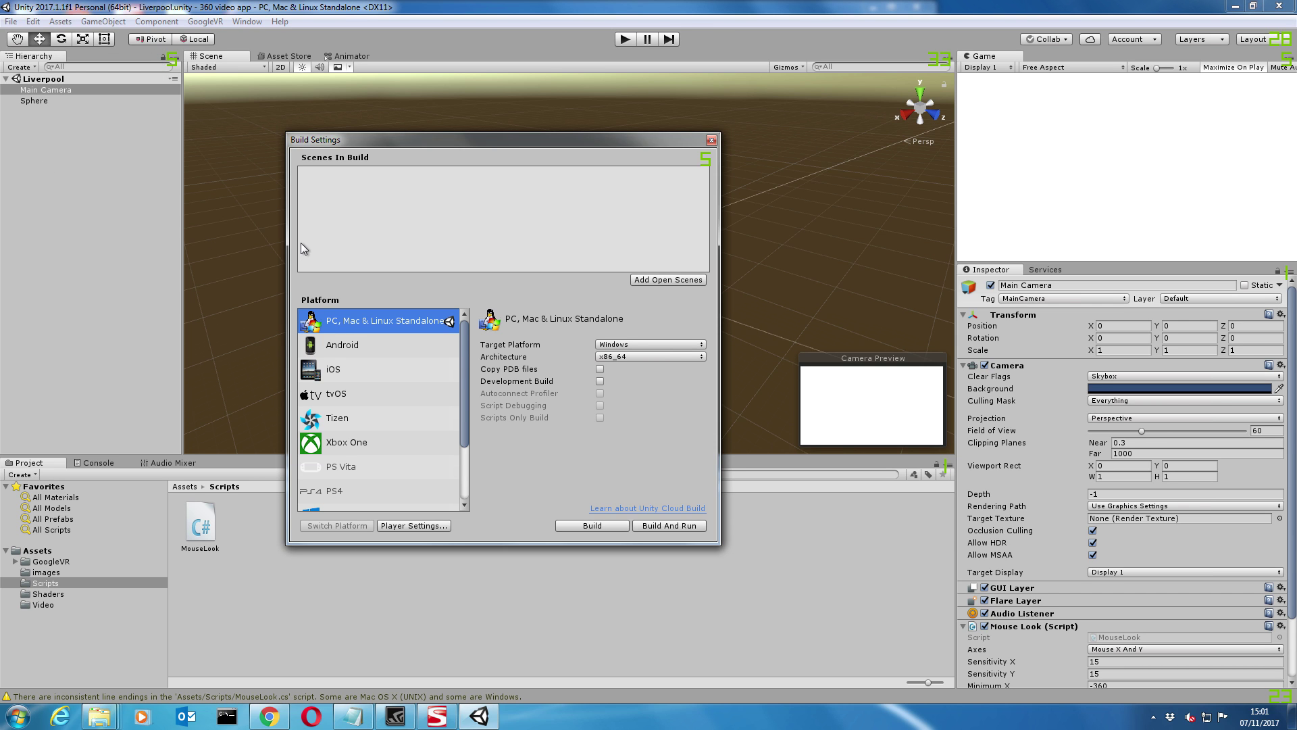
pyautogui.click(348, 346)
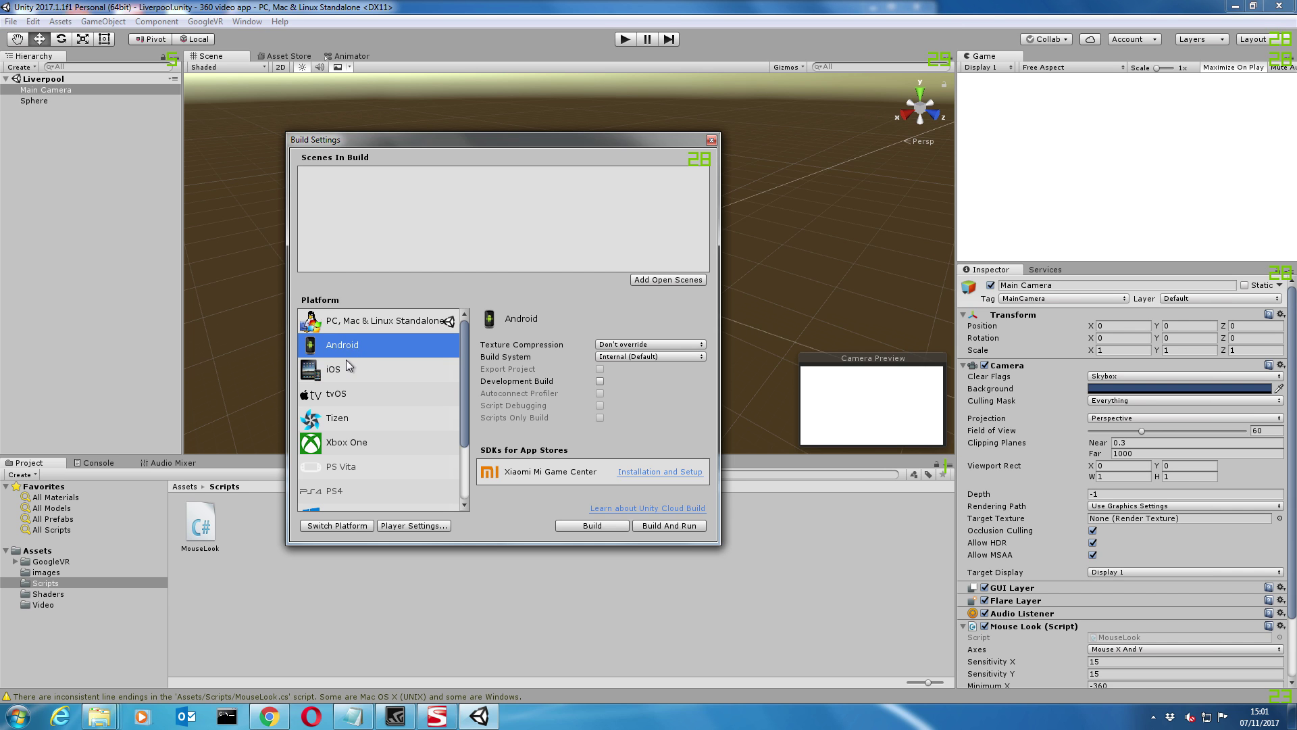
pyautogui.click(352, 526)
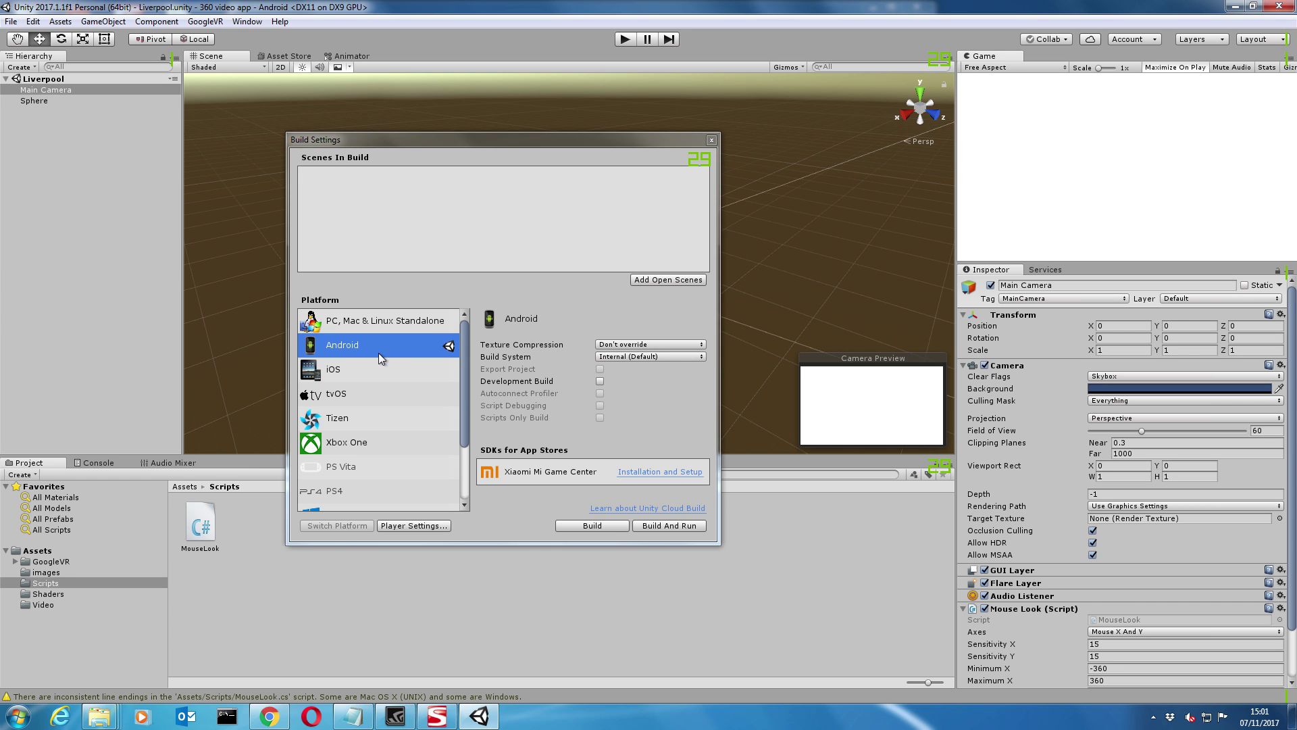
pyautogui.click(690, 279)
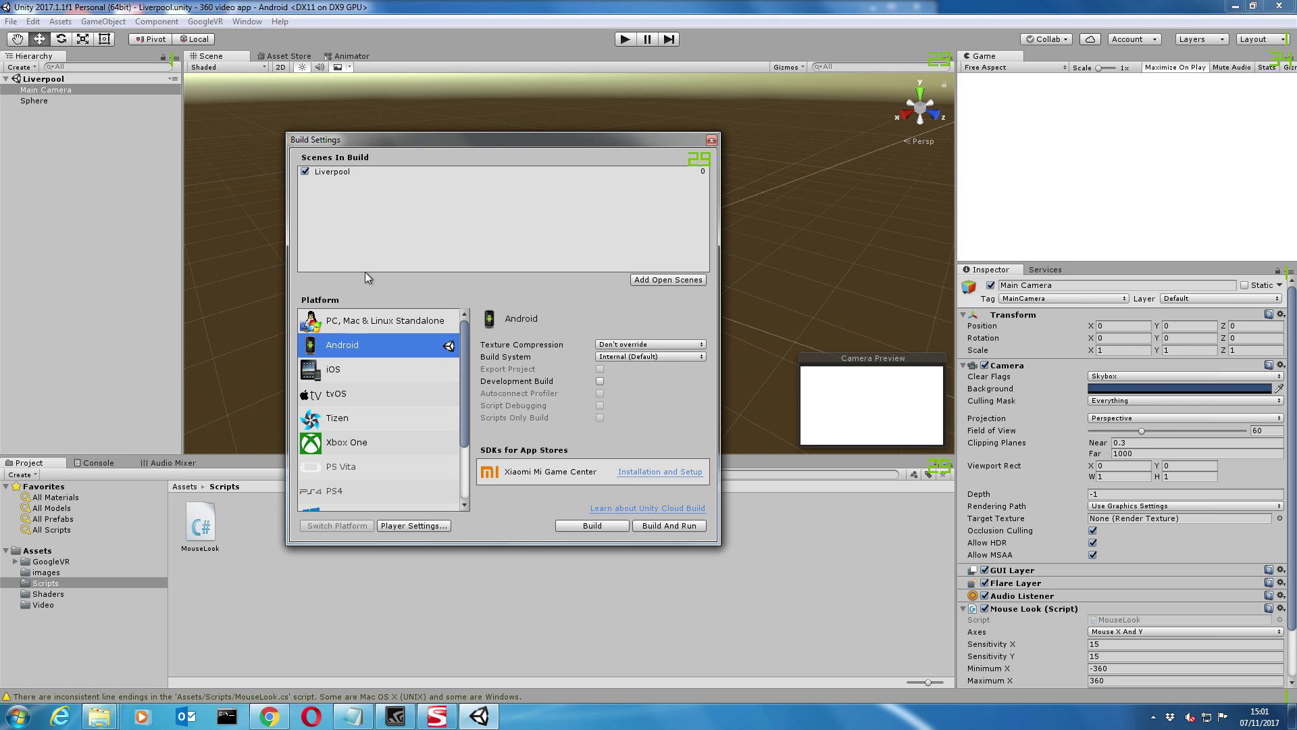
pyautogui.click(430, 526)
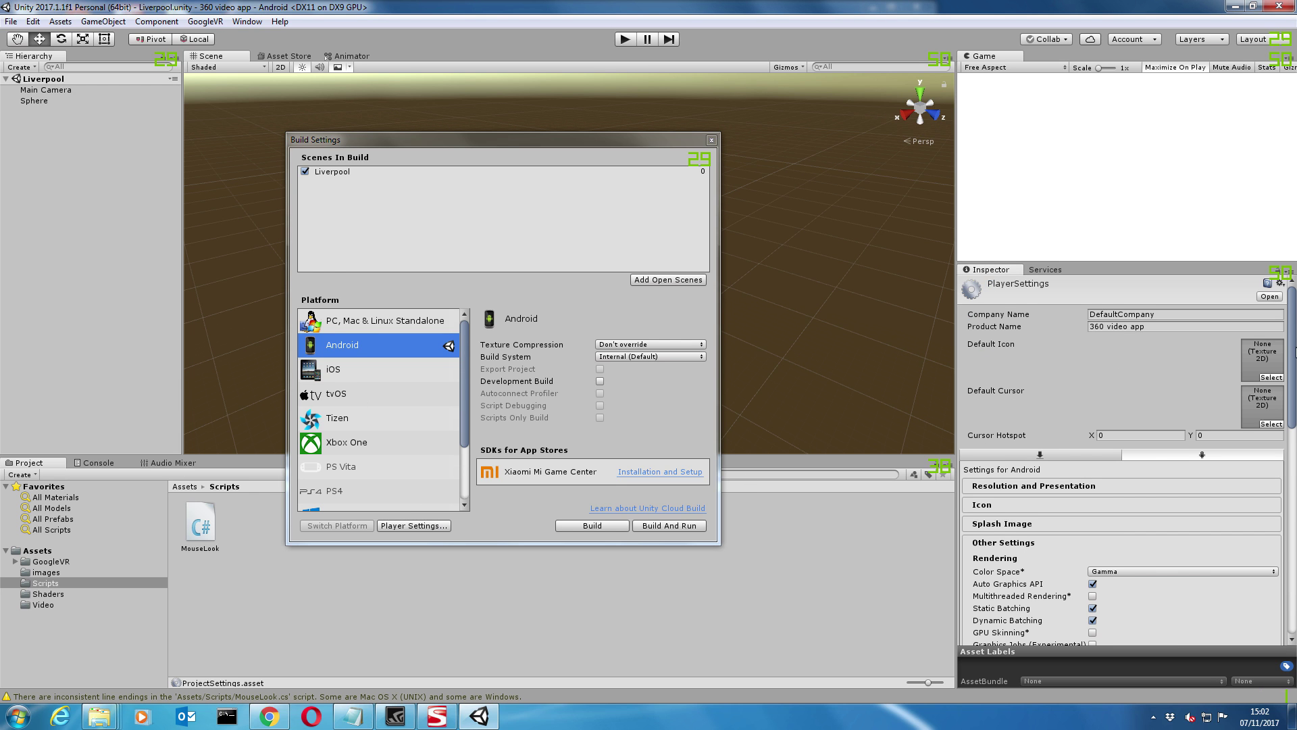
# Enable Alpha Is Transparency on the Liverbird texture in Assets/images and apply it
pyautogui.scroll(-1, 1295, 353)
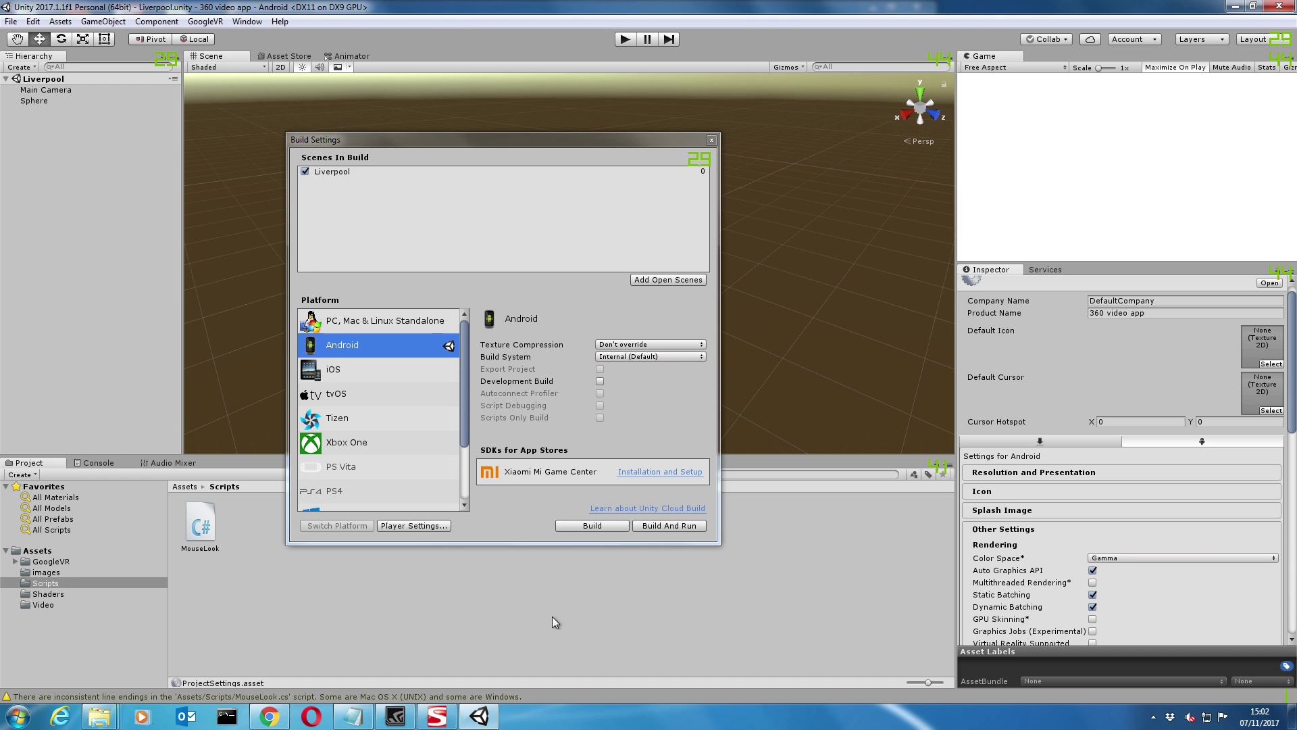
pyautogui.click(37, 550)
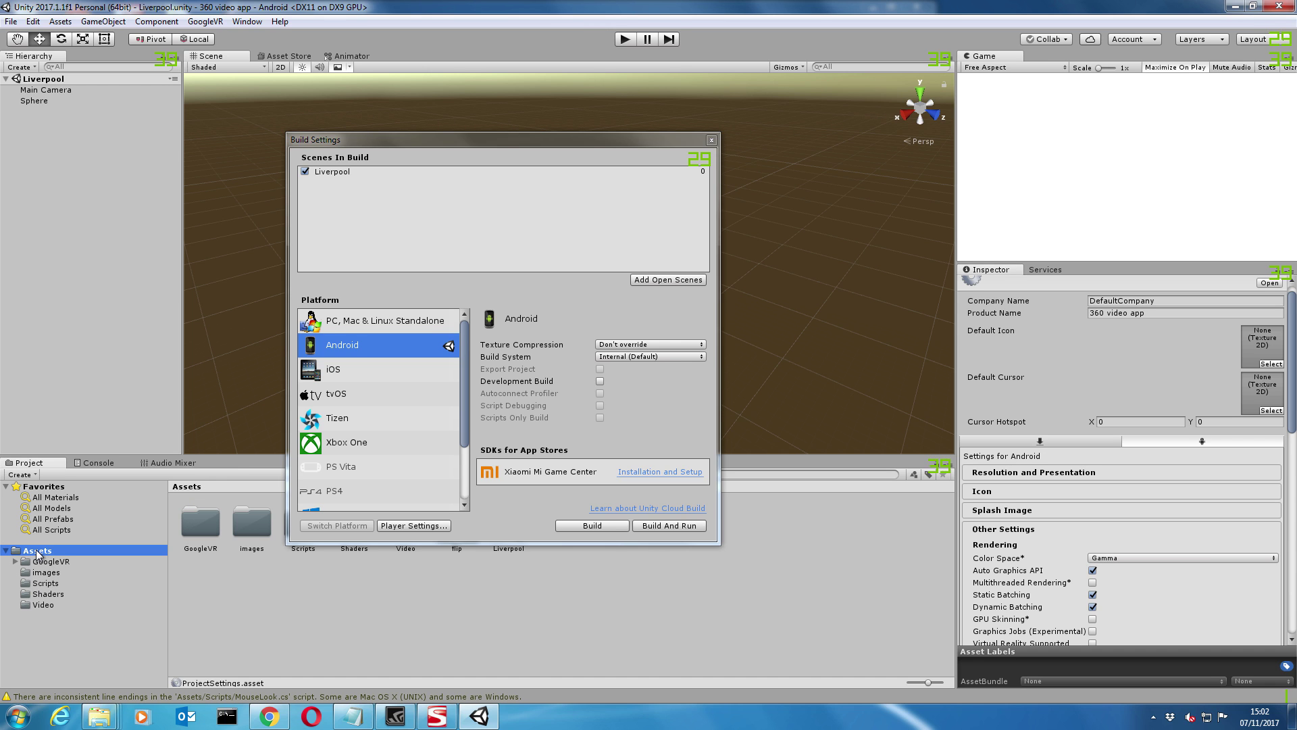
pyautogui.moveTo(423, 138); pyautogui.dragTo(549, 119)
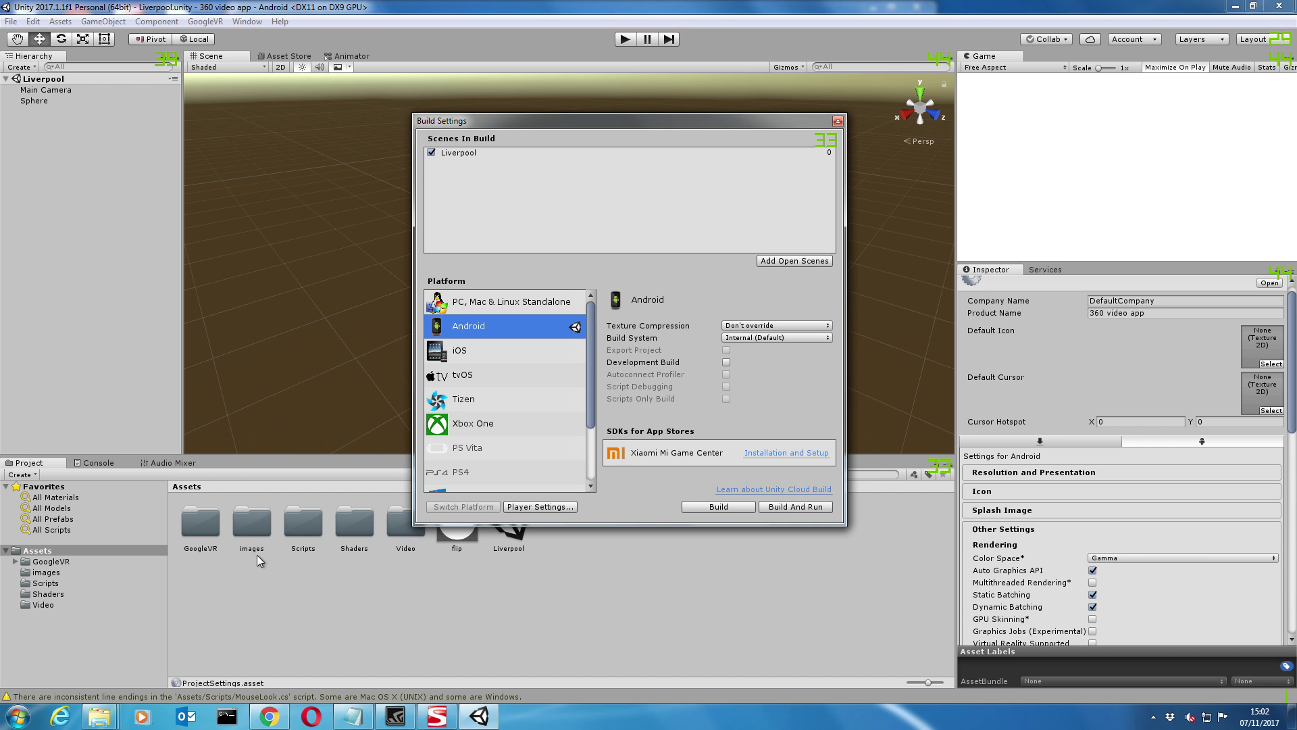
pyautogui.doubleClick(254, 525)
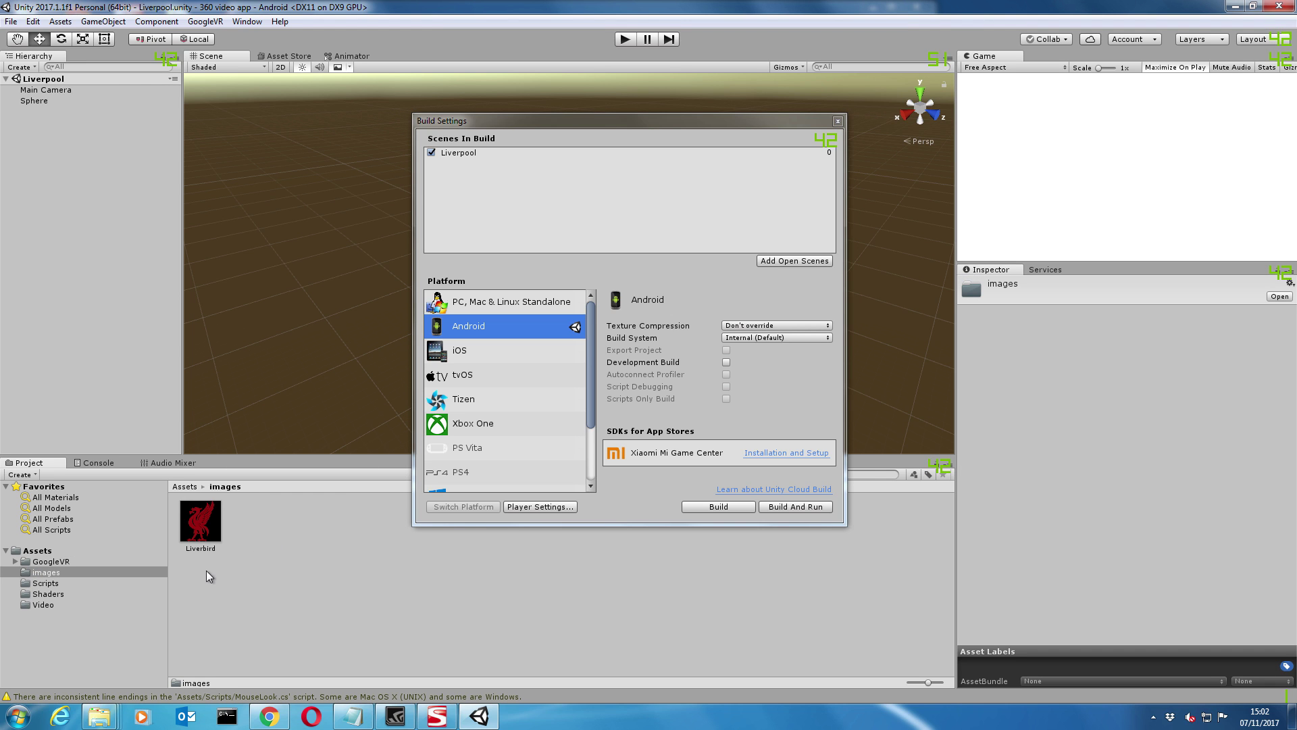
pyautogui.click(202, 518)
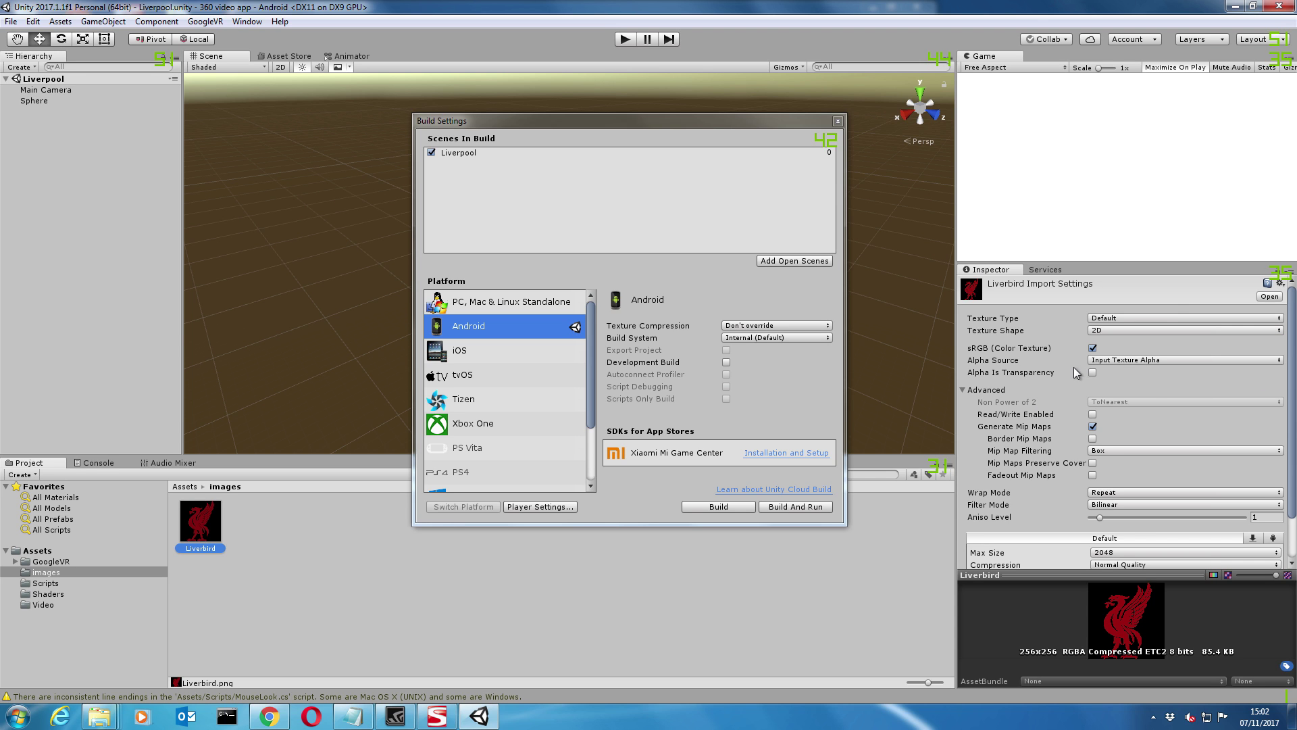
pyautogui.click(1092, 372)
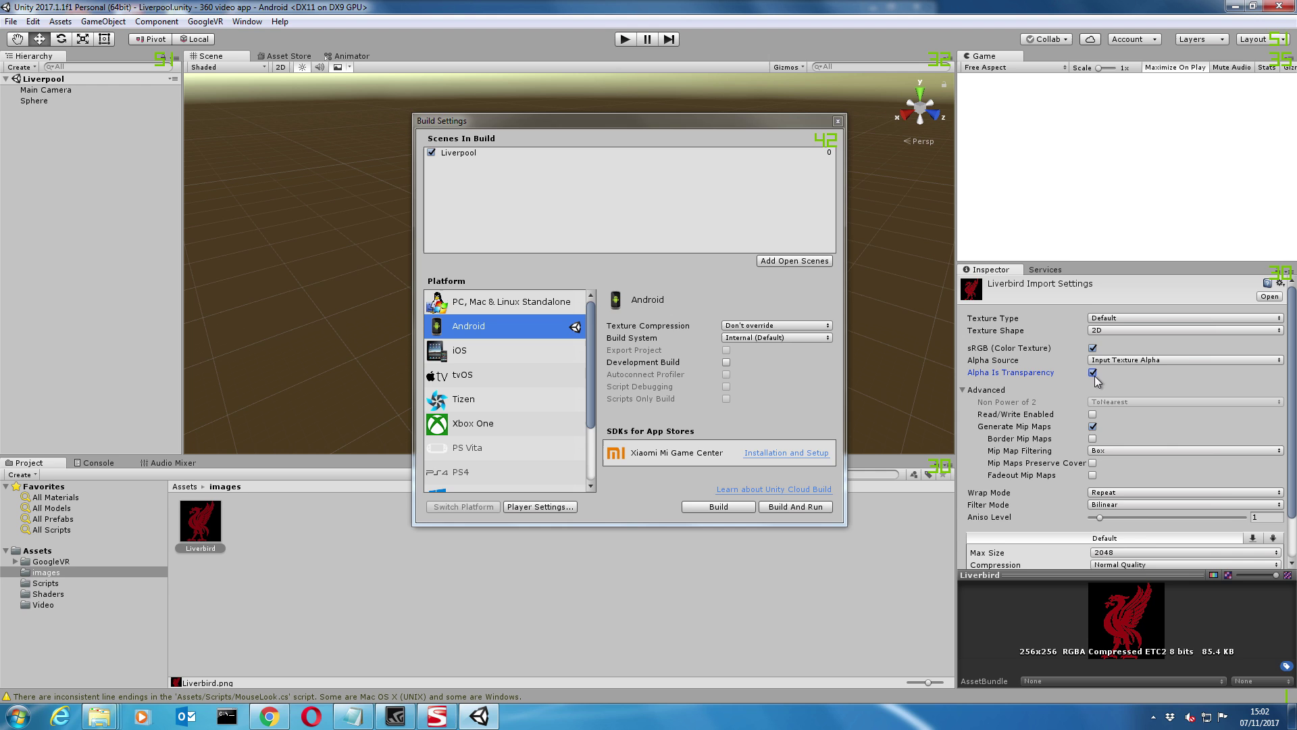
pyautogui.scroll(-3, 1280, 540)
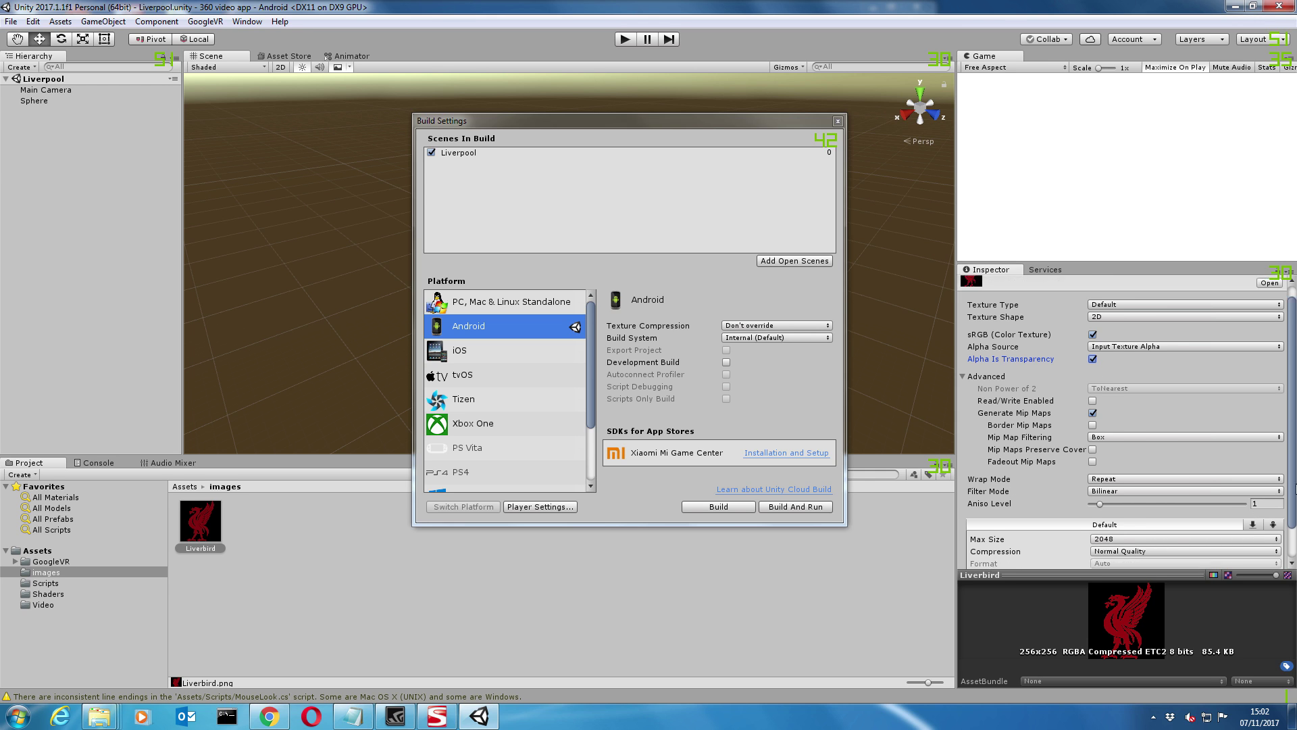
pyautogui.click(1268, 556)
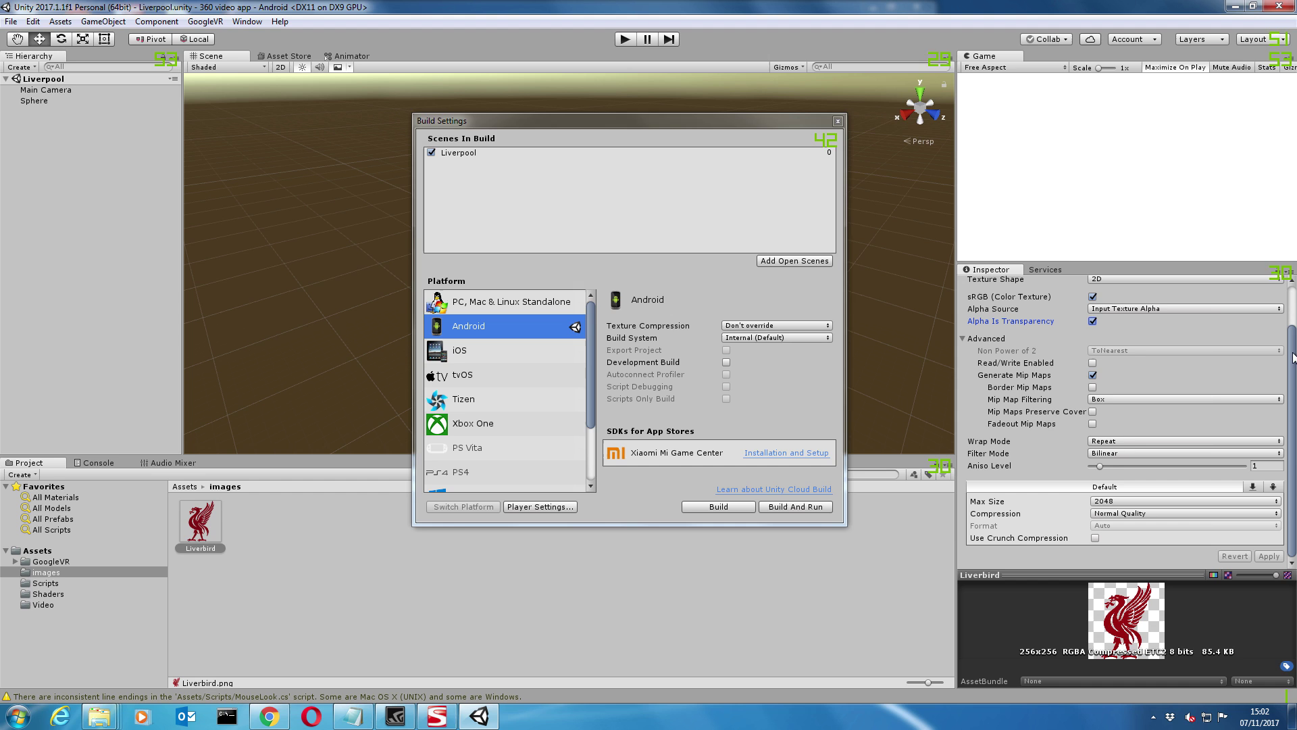
pyautogui.scroll(2, 1293, 385)
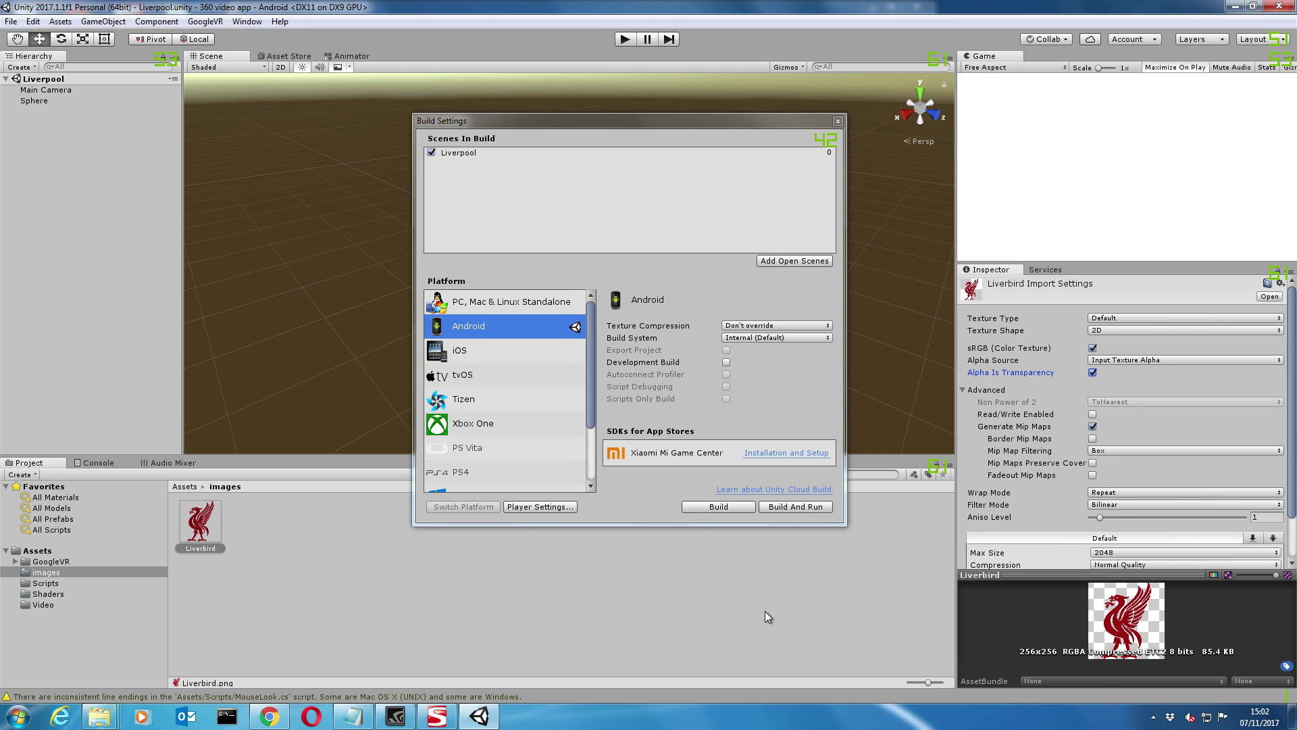
# Set the Liverbird image as the Android default icon
pyautogui.click(540, 506)
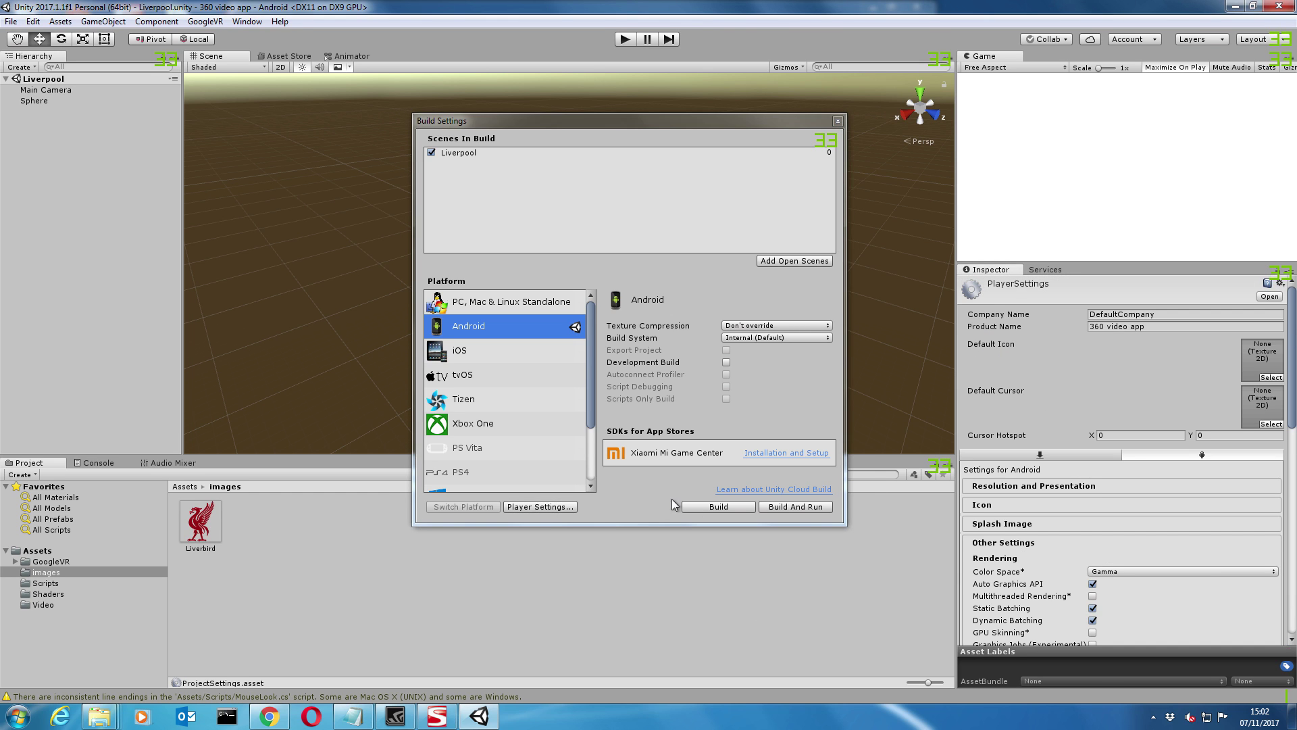
pyautogui.click(1274, 377)
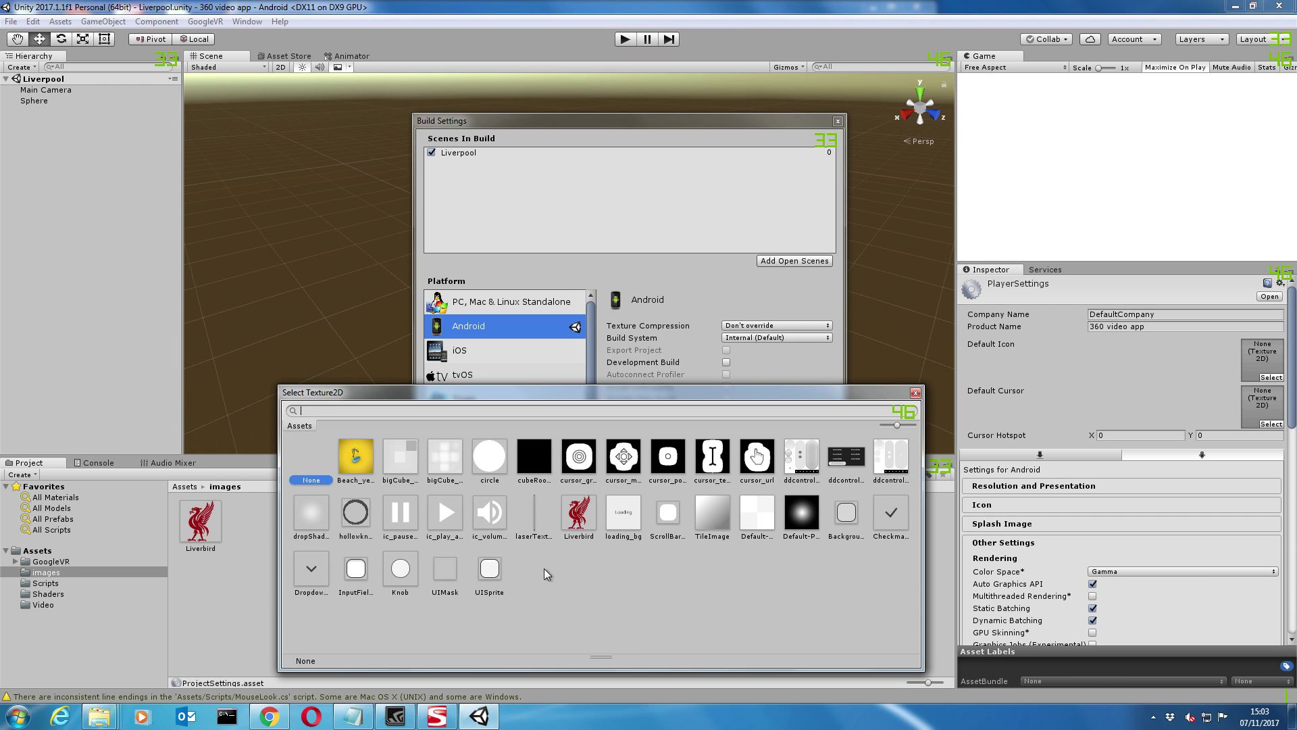
pyautogui.click(585, 523)
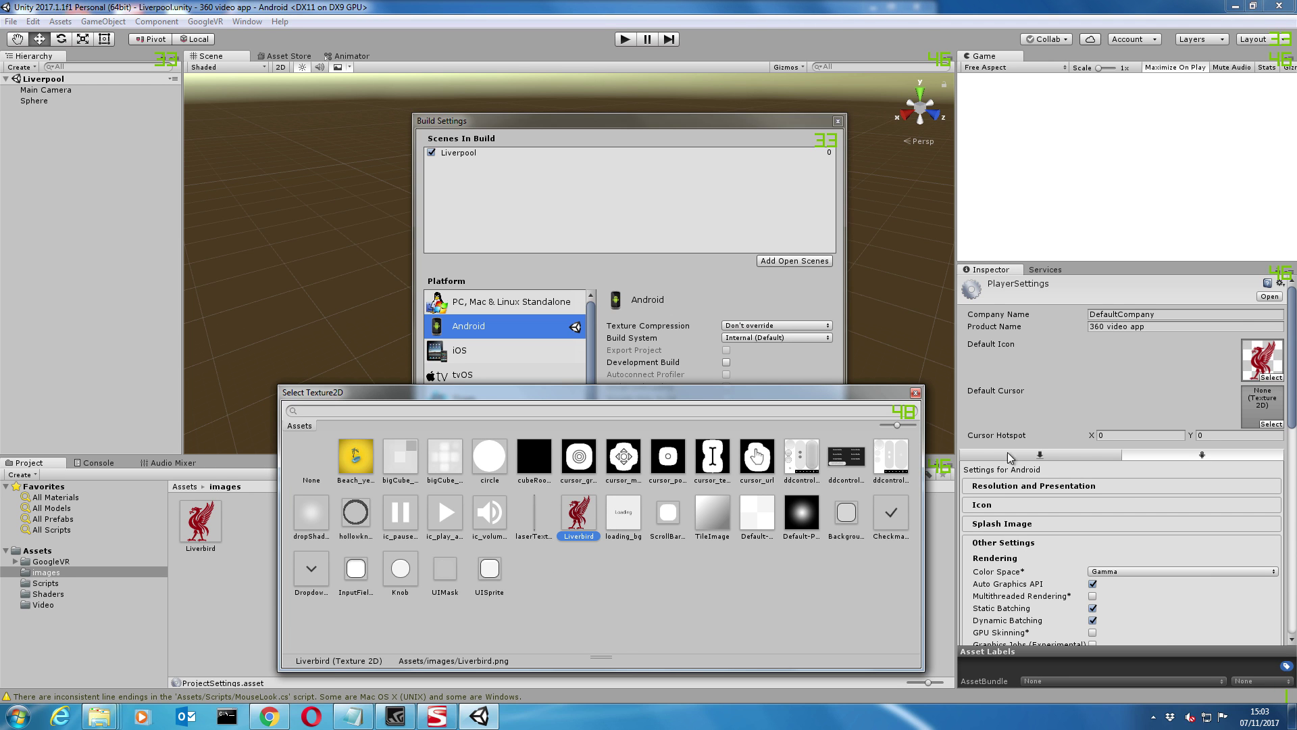
pyautogui.click(915, 393)
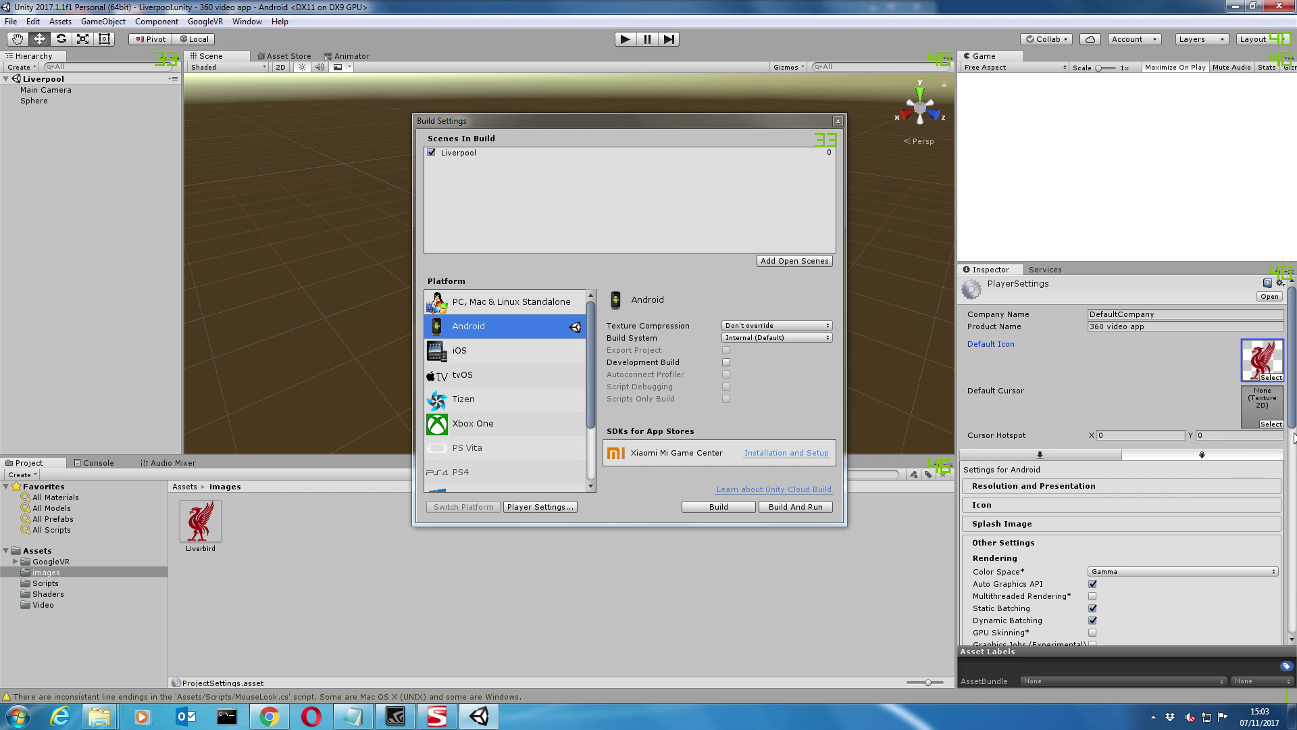
# Change the package name to com.Company.liverpool
pyautogui.scroll(-5, 1032, 512)
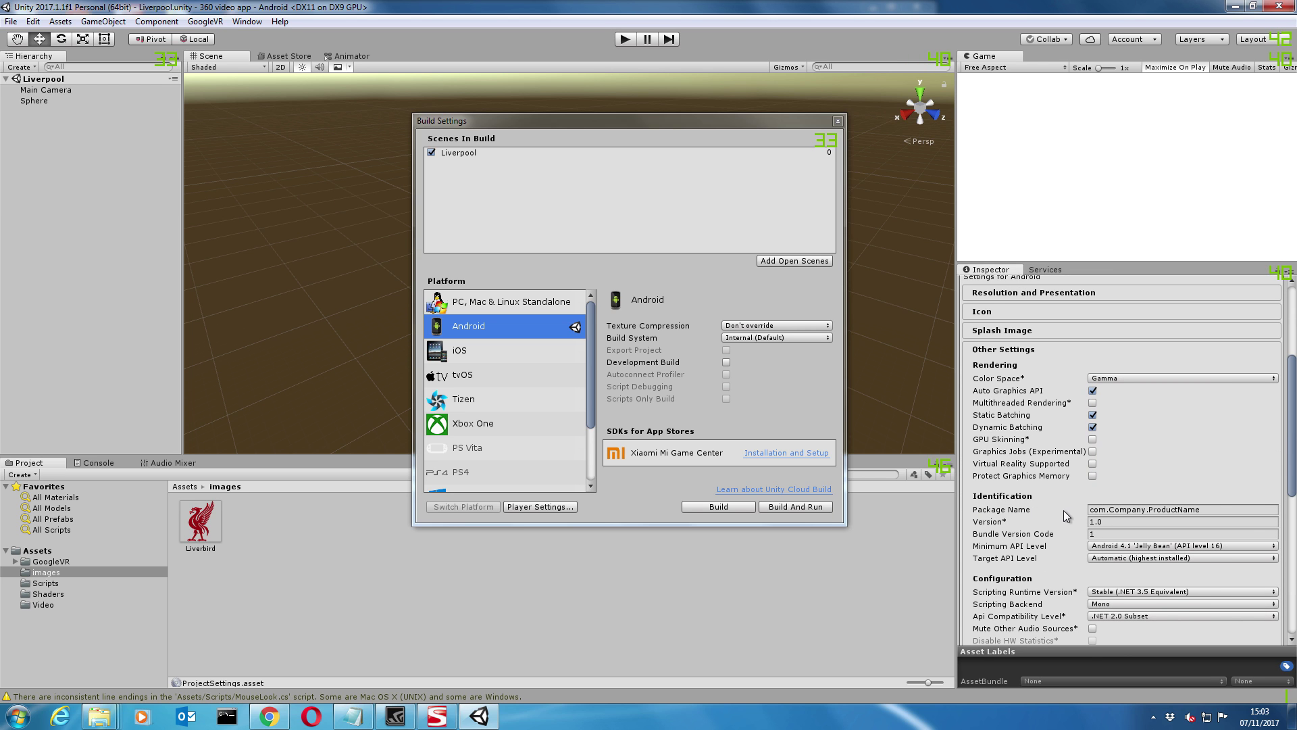
pyautogui.click(1216, 510)
pyautogui.click(1220, 511)
pyautogui.press('BackSpace')
pyautogui.press('BackSpace')
pyautogui.press('BackSpace')
pyautogui.press('BackSpace')
pyautogui.press('BackSpace')
pyautogui.press('BackSpace')
pyautogui.press('BackSpace')
pyautogui.press('BackSpace')
pyautogui.press('BackSpace')
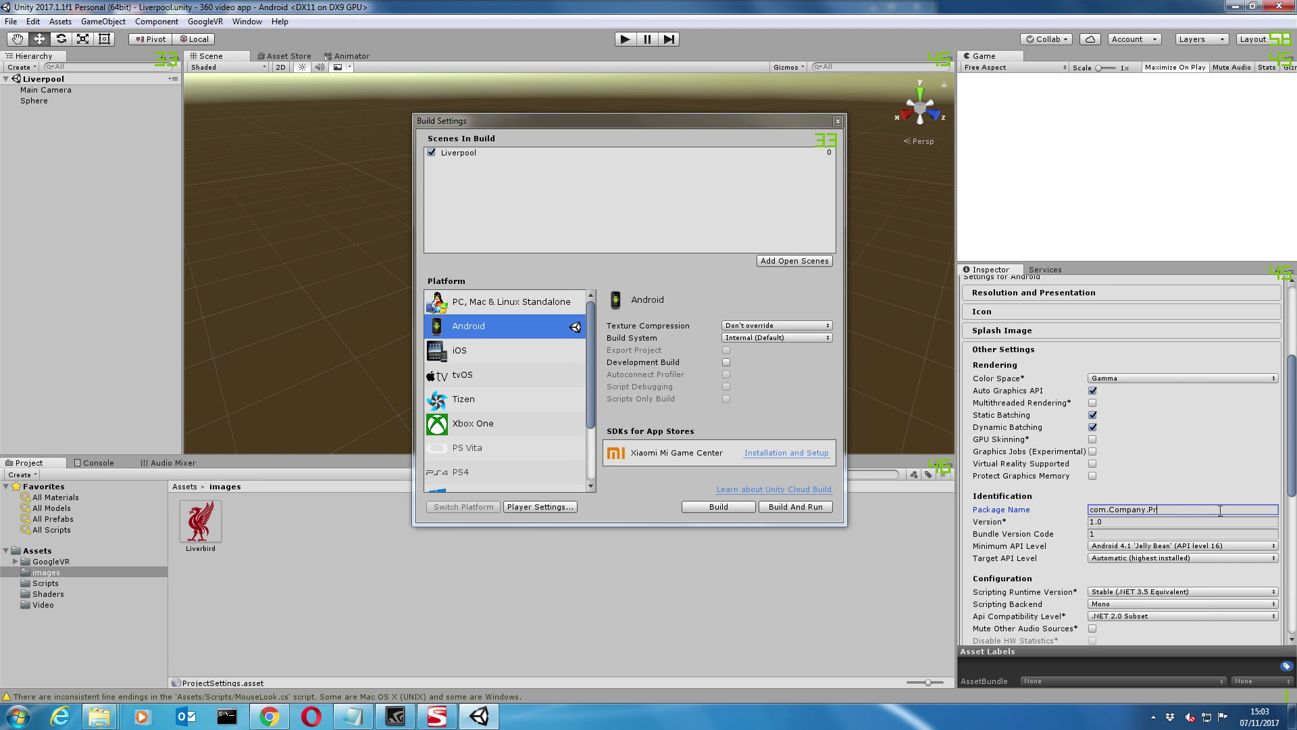
pyautogui.press('BackSpace')
pyautogui.write('liverpool')
pyautogui.moveTo(1293, 480)
pyautogui.mouseDown()
pyautogui.moveTo(1296, 589)
pyautogui.moveTo(1295, 466)
pyautogui.mouseUp()
# Enable Virtual Reality Supported and add Cardboard as the VR SDK
pyautogui.click(1092, 473)
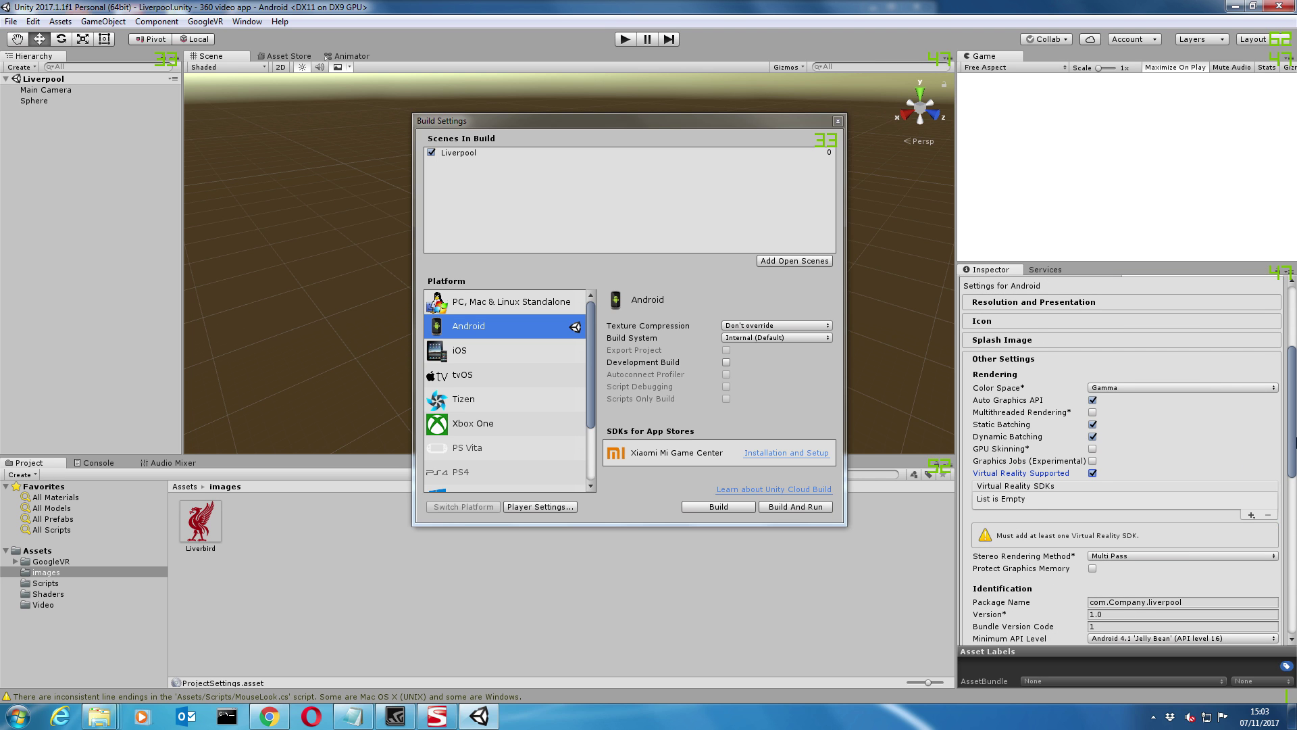
pyautogui.scroll(-1, 1121, 351)
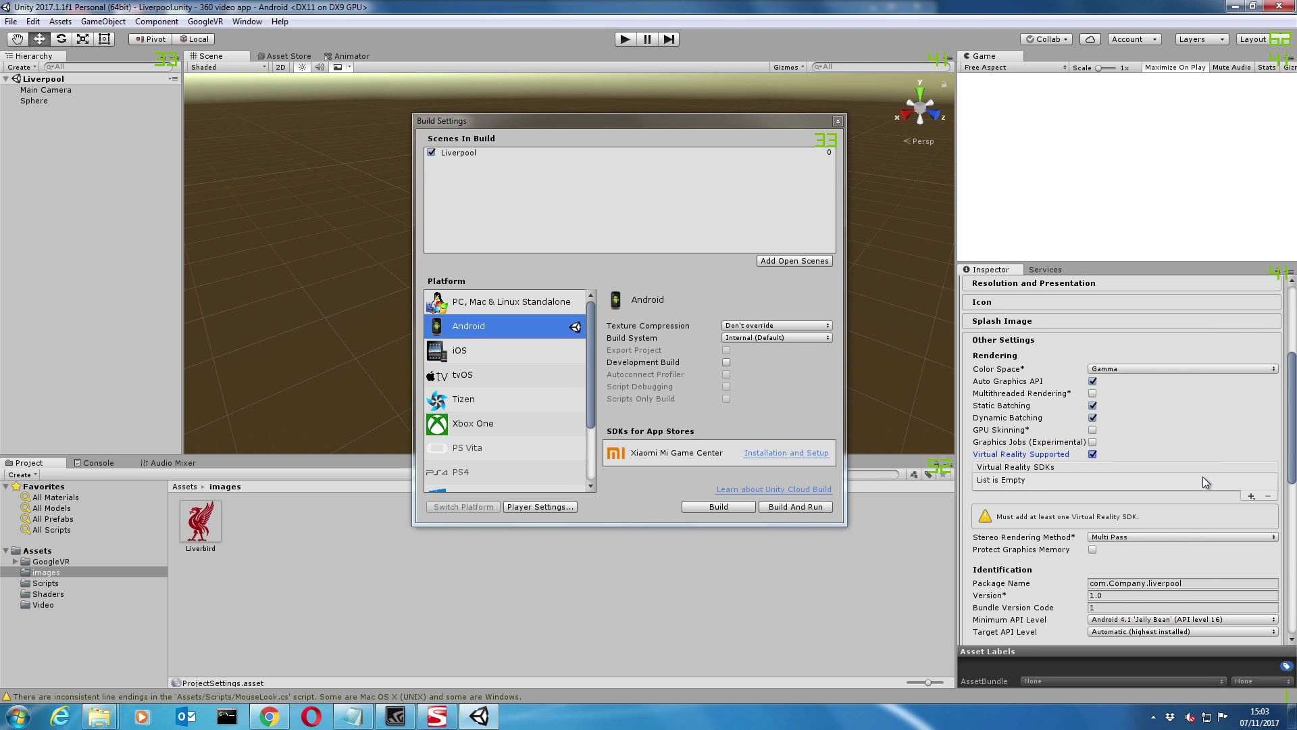
pyautogui.click(1249, 497)
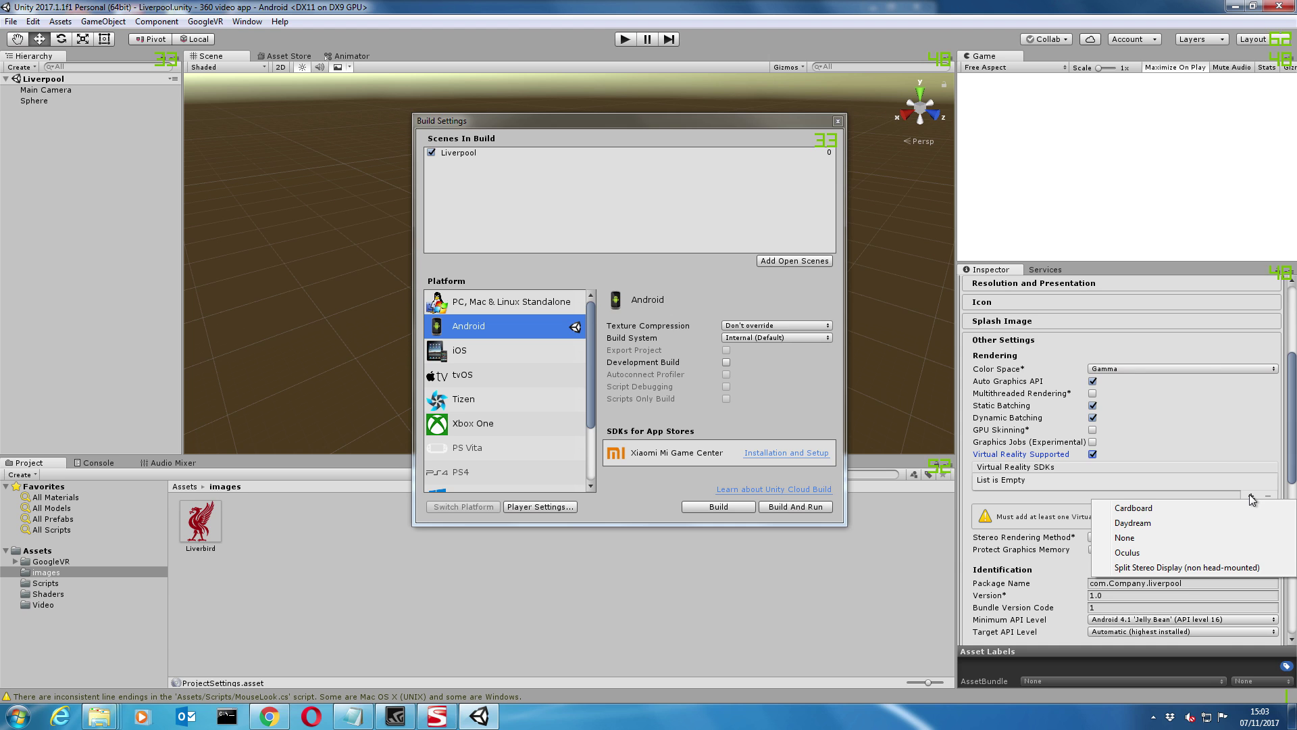
pyautogui.click(1142, 507)
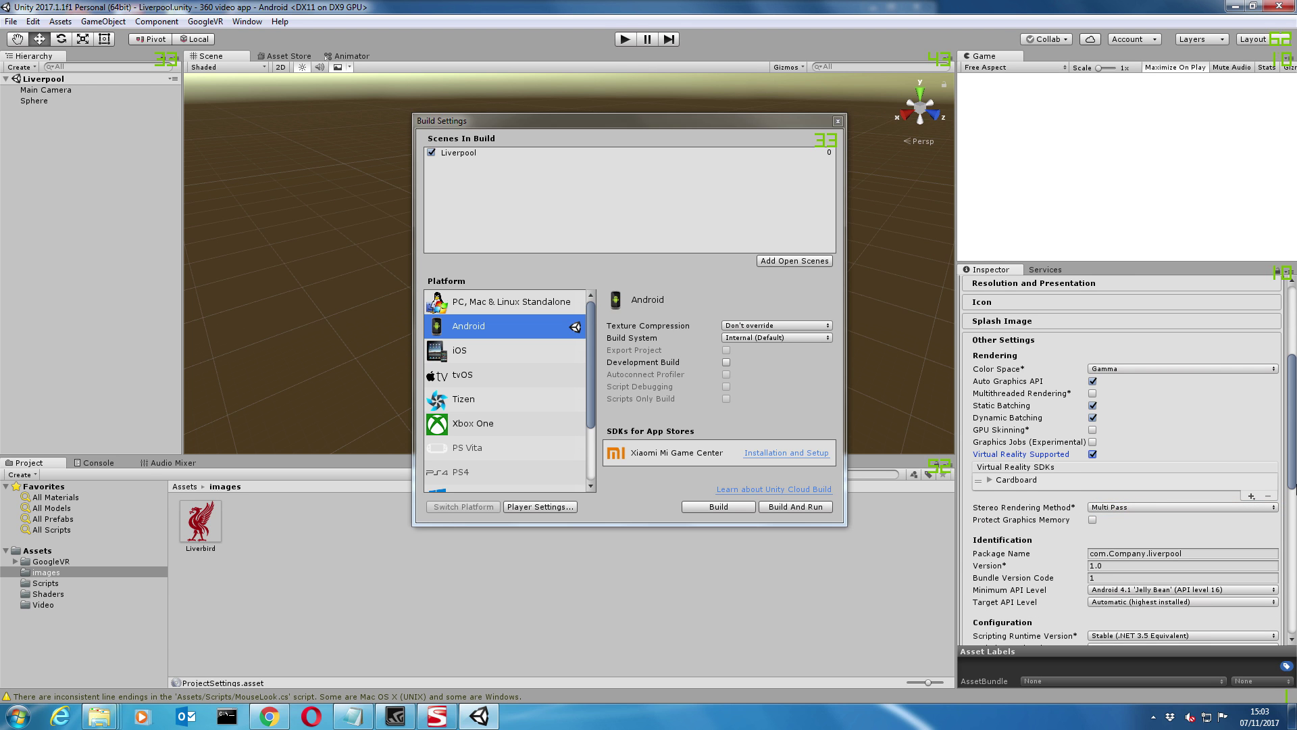
pyautogui.moveTo(1295, 465); pyautogui.dragTo(1295, 524)
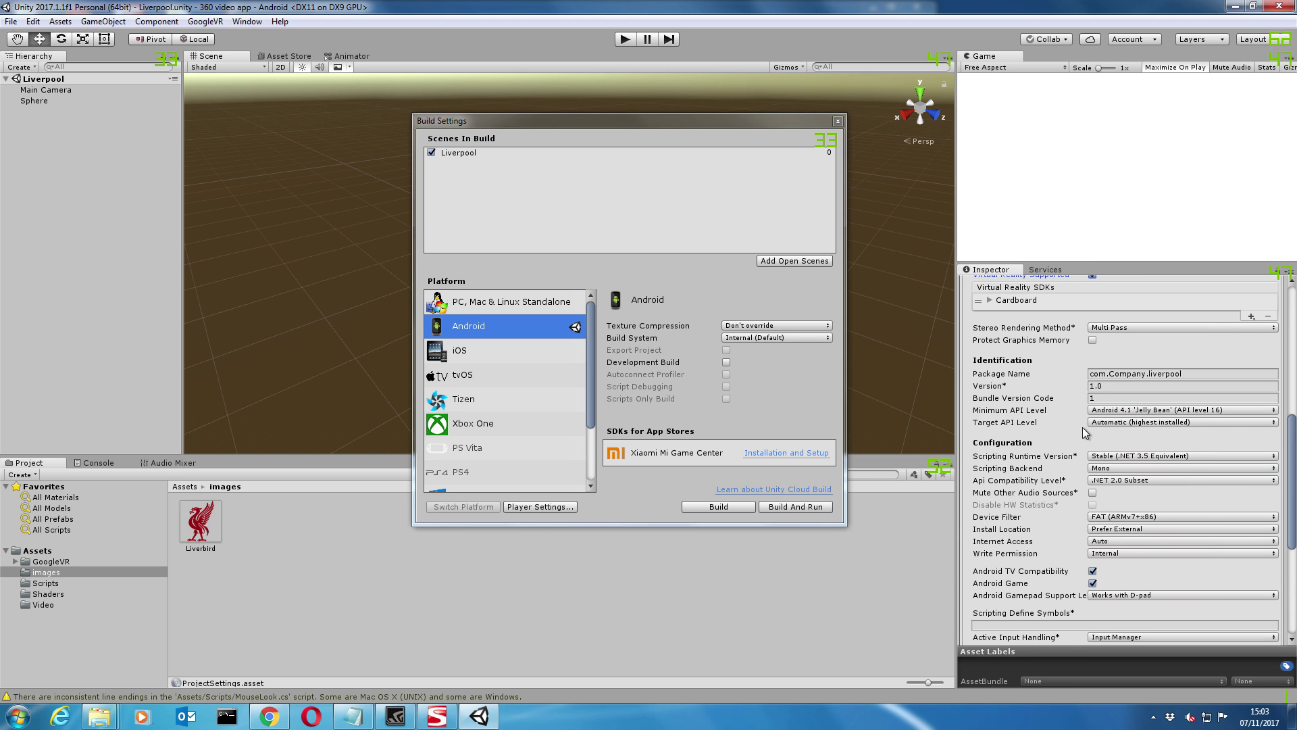
# Set minimum API level to Android 4.4 'Kit Kat' and target to 7.0 'Nougat'
pyautogui.click(1147, 410)
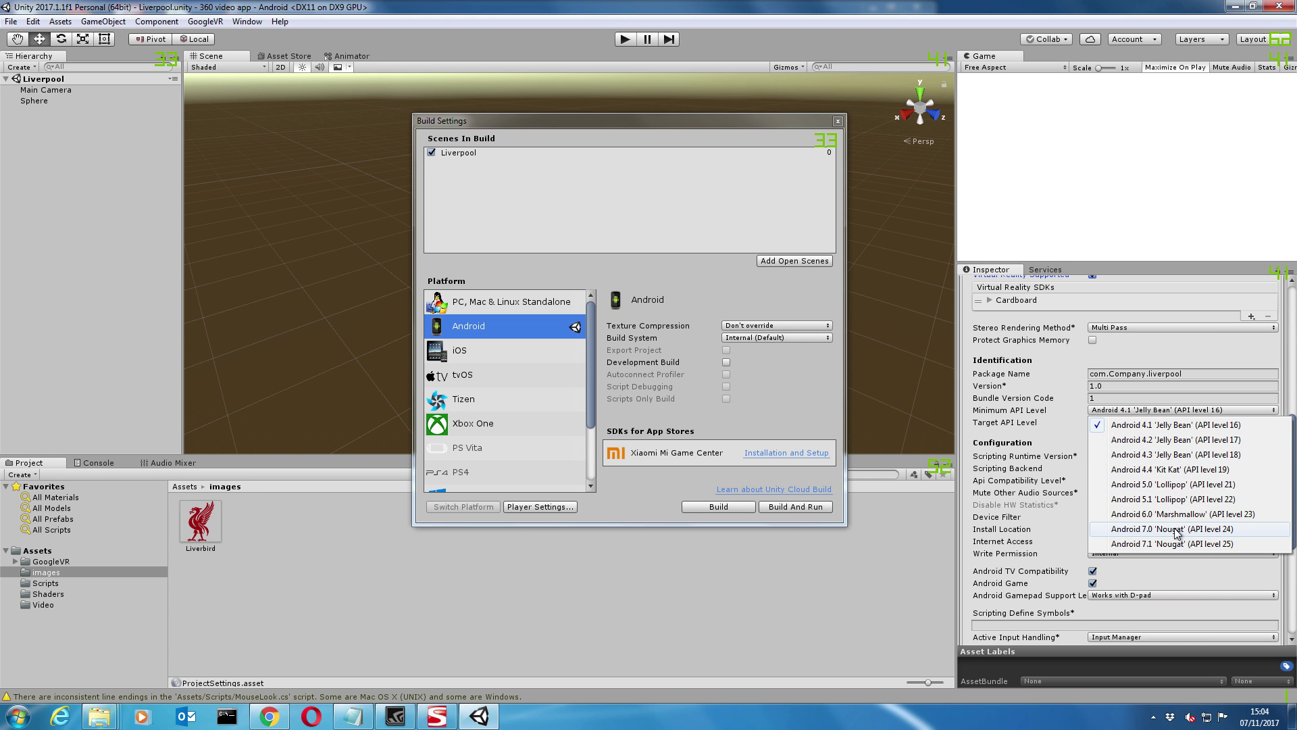
pyautogui.click(1172, 469)
pyautogui.click(1170, 423)
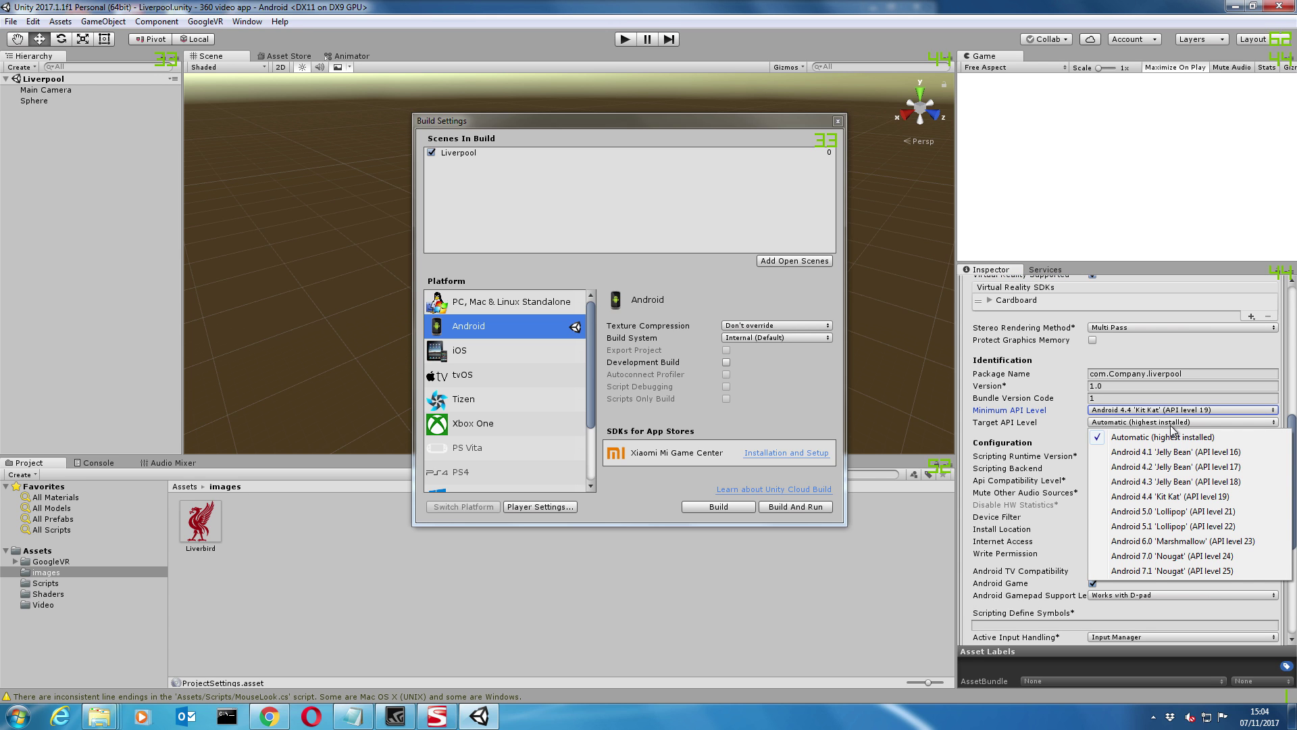
pyautogui.click(1173, 556)
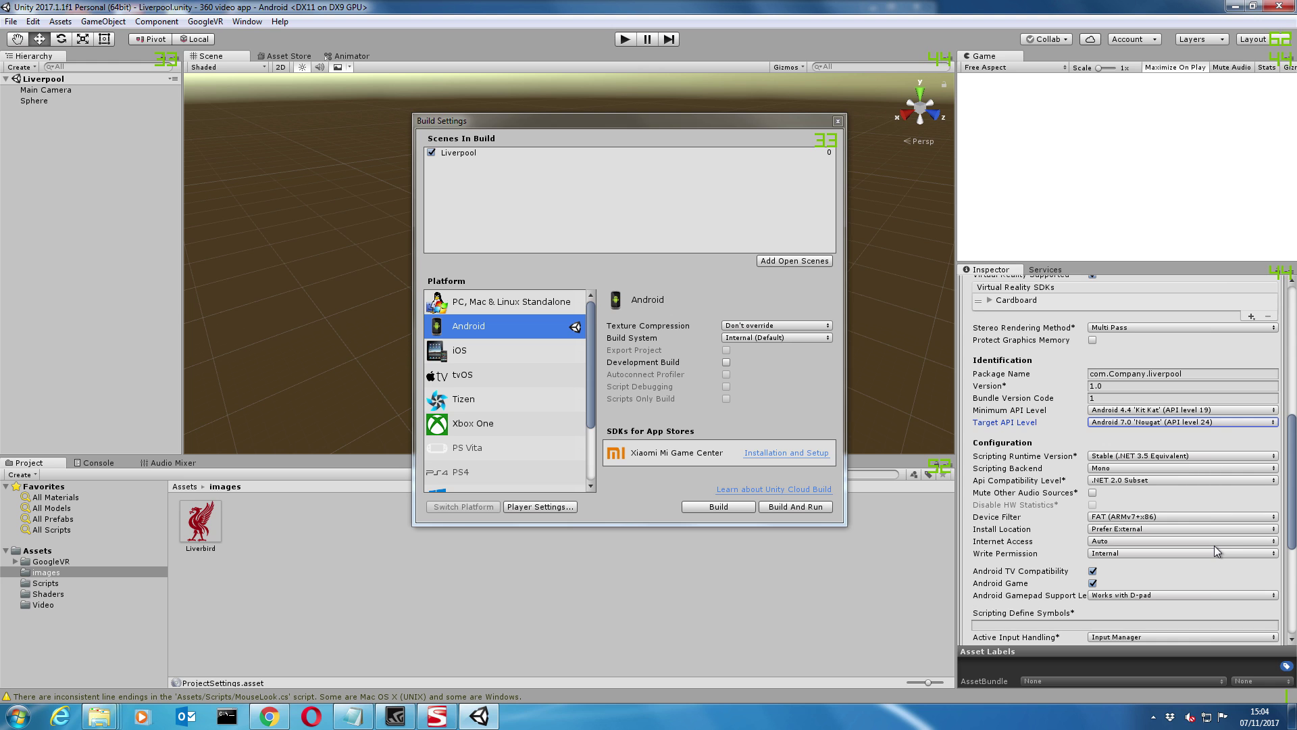
pyautogui.moveTo(1293, 513); pyautogui.dragTo(1294, 558)
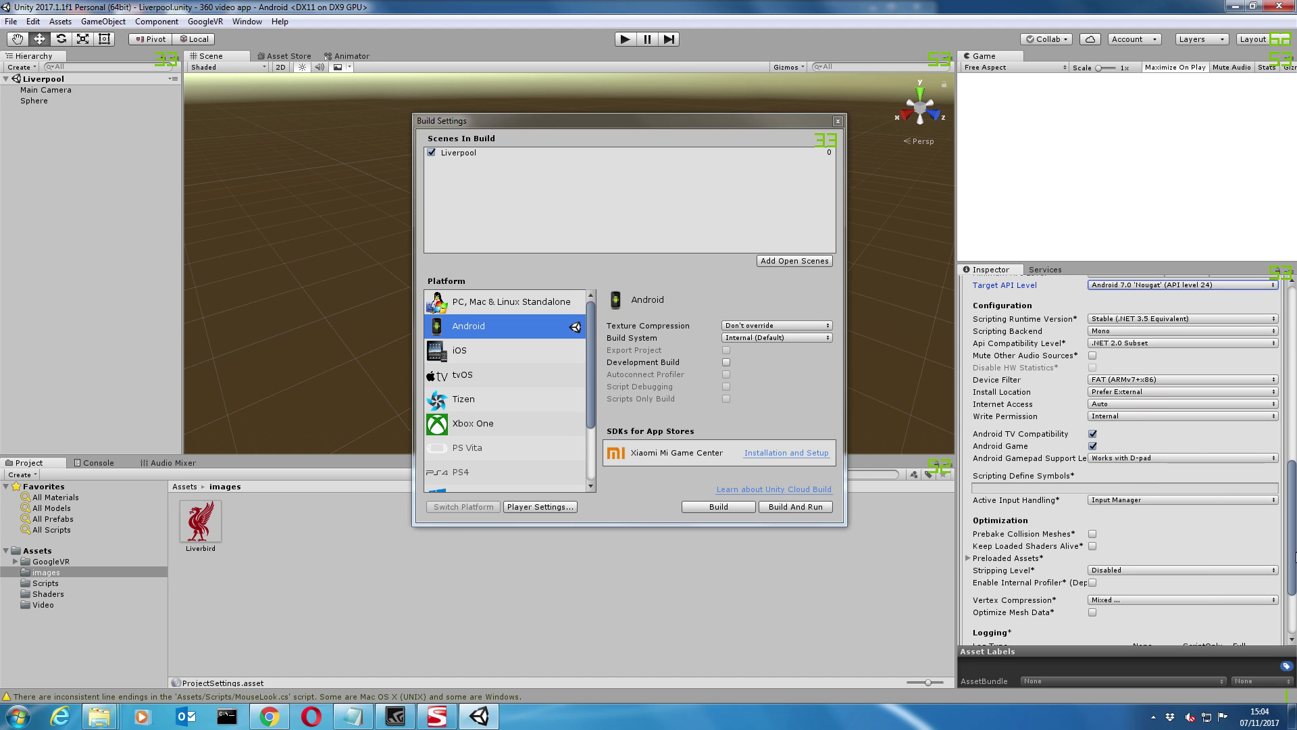
# Build and run the app, saving the APK as liverpool in the 360 video app folder
pyautogui.click(811, 507)
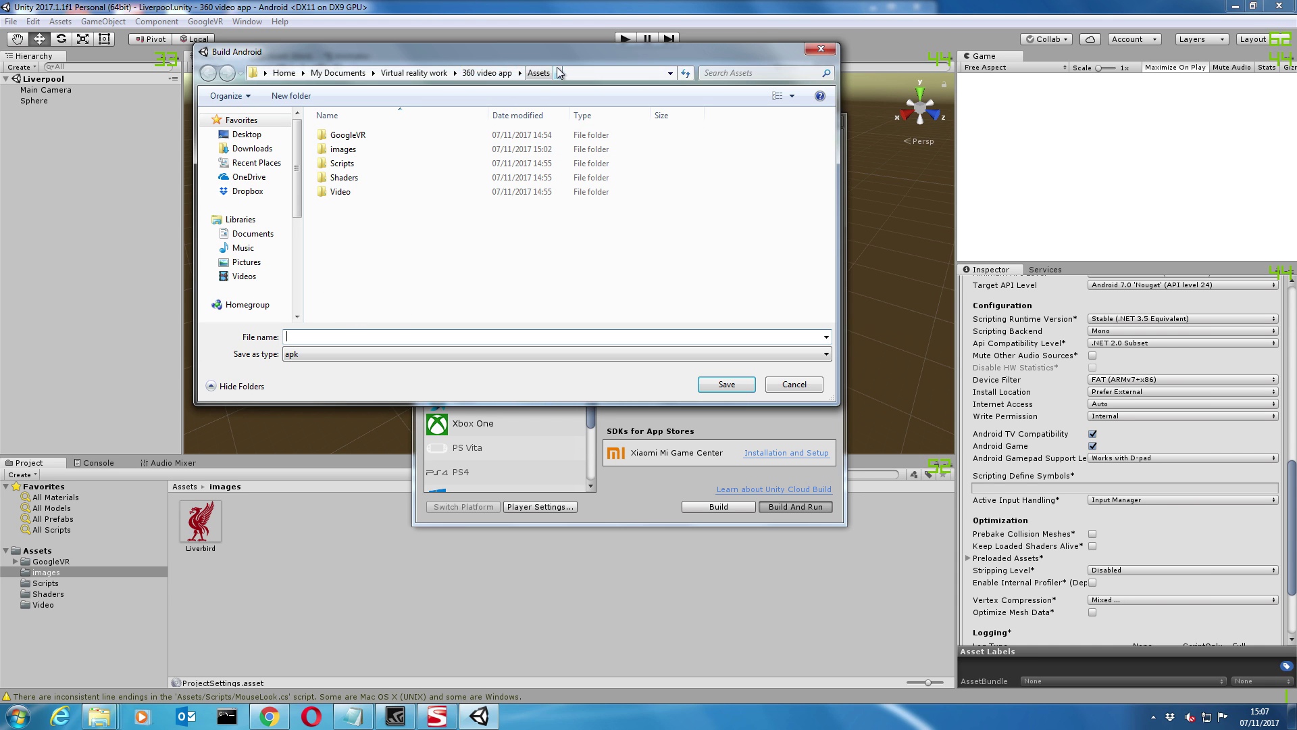
pyautogui.click(490, 74)
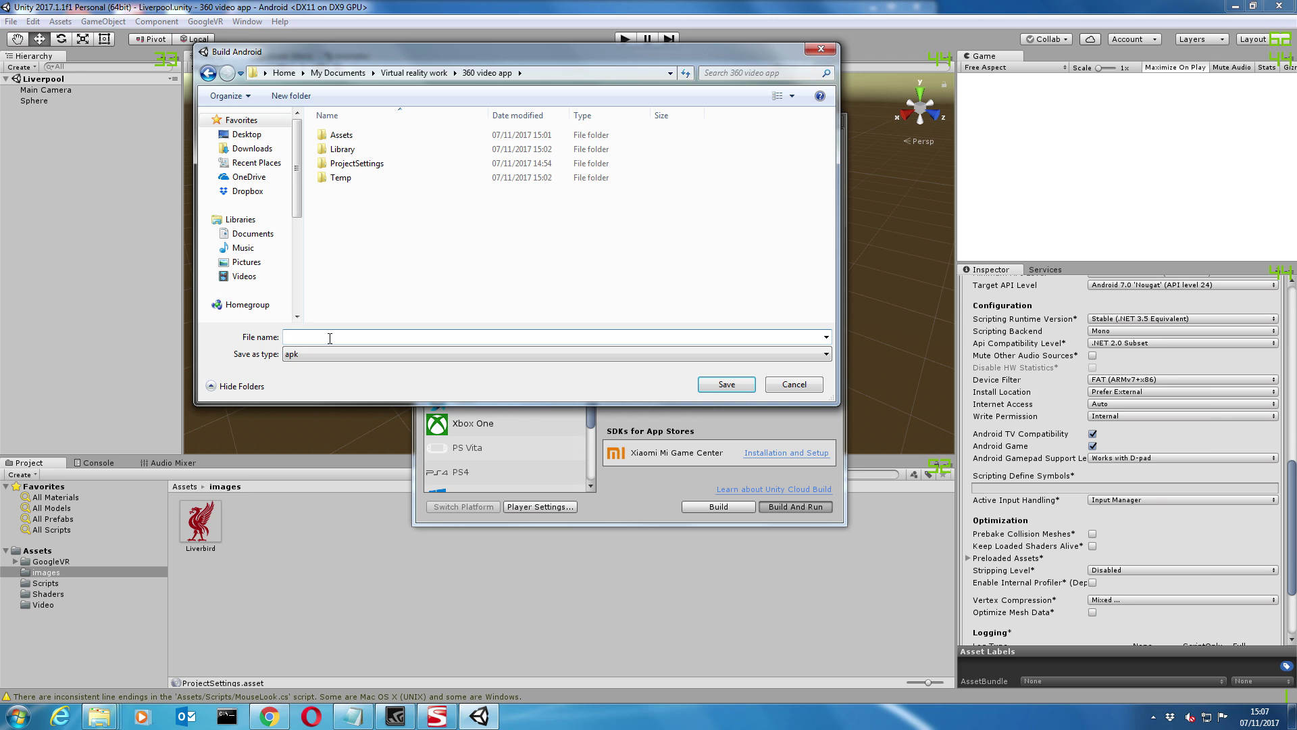
pyautogui.write('liverpool')
pyautogui.click(724, 383)
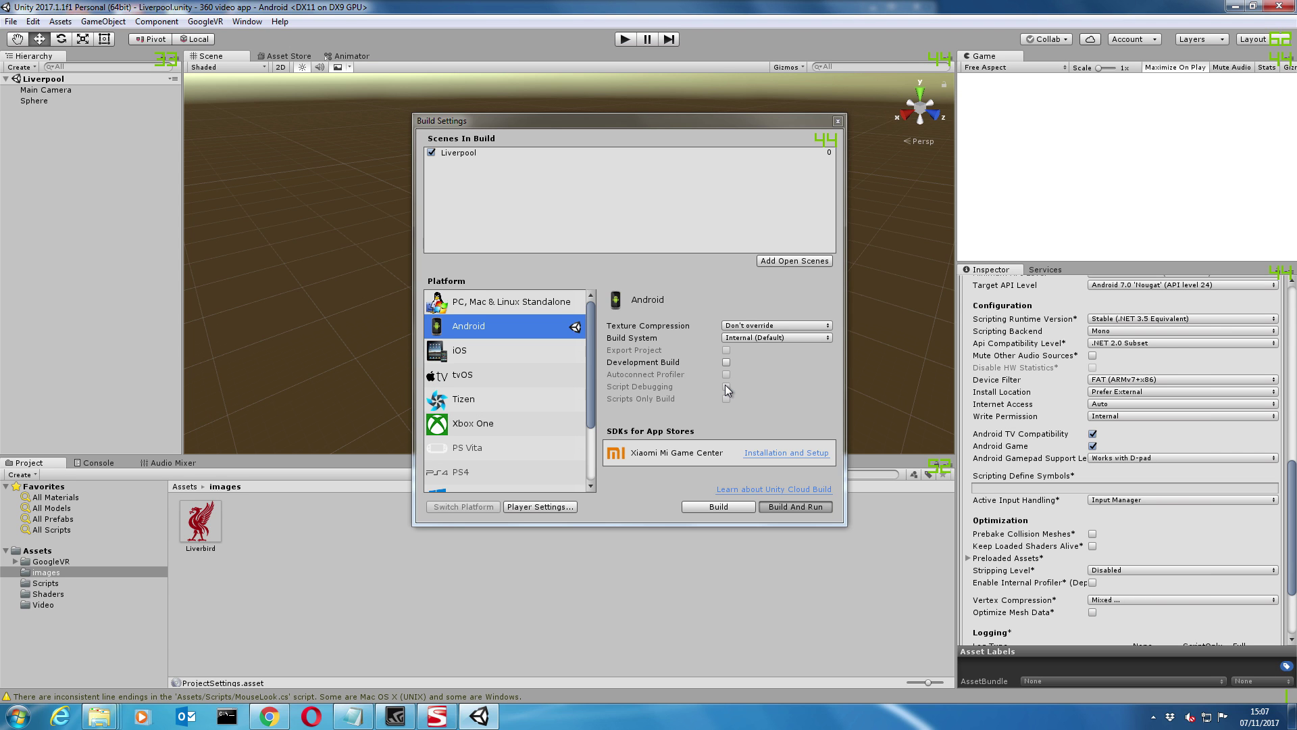